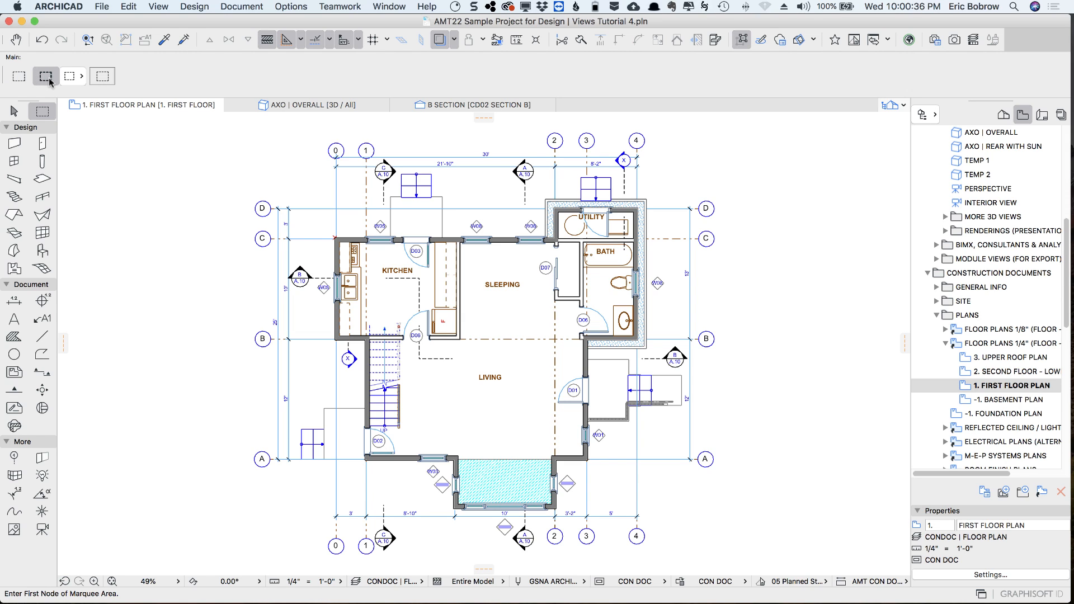
Draw an all-stories marquee about 26 by 25 feet around the southwest part of the first floor plan and check the 3D view
{"action": "left_click", "coordinate": [241, 300]}
{"action": "left_click", "coordinate": [505, 556]}
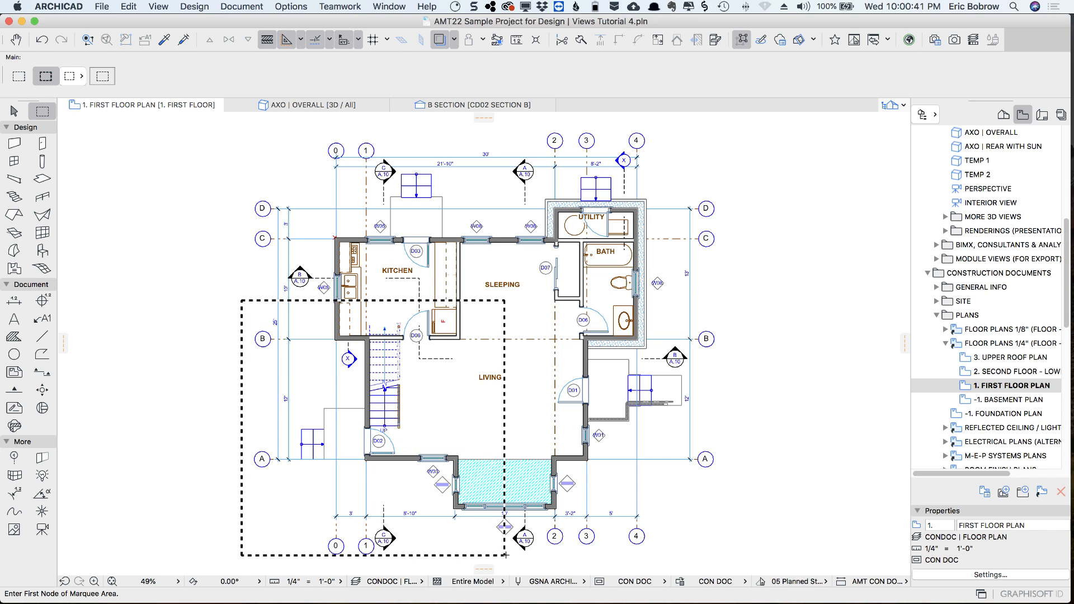
{"action": "left_click", "coordinate": [334, 109]}
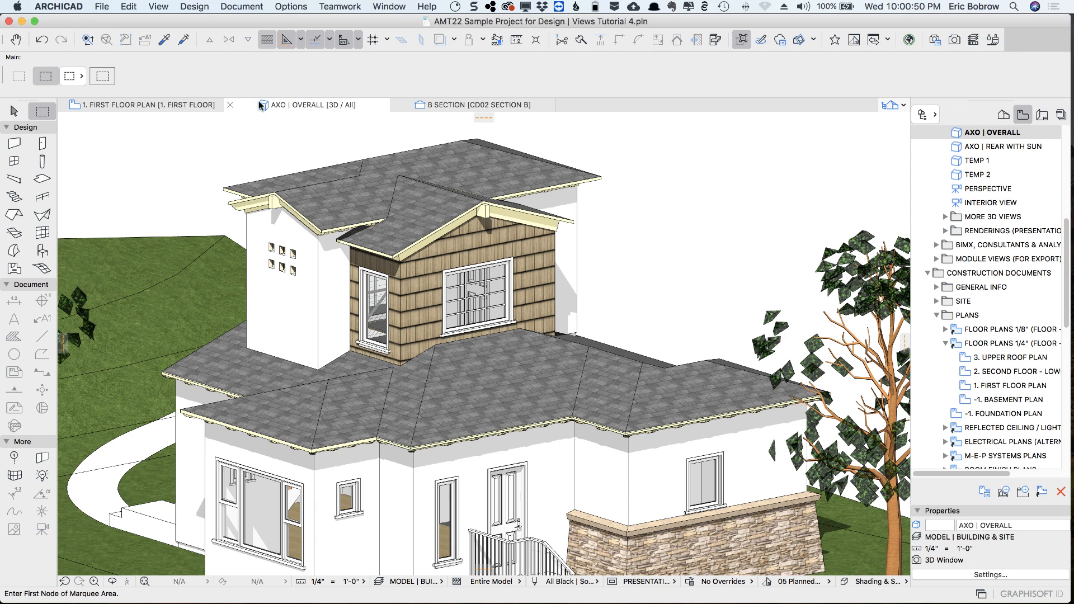
{"action": "left_click", "coordinate": [161, 105]}
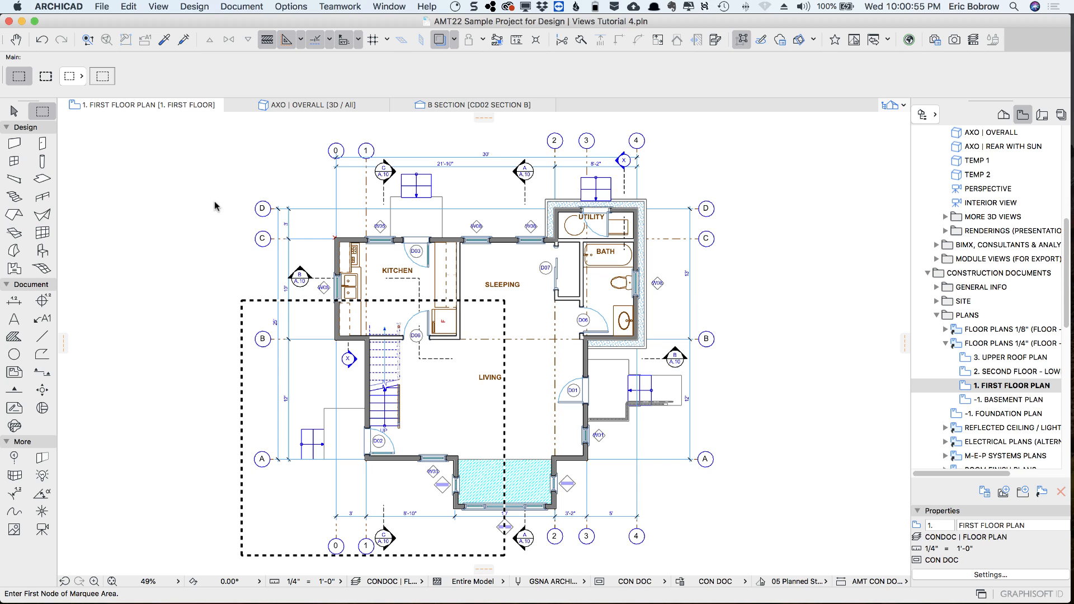
Show the all-stories marquee area in 3D and look over the layer combinations available for that view
{"action": "key", "text": "c"}
{"action": "key", "text": "c"}
{"action": "key", "text": "c"}
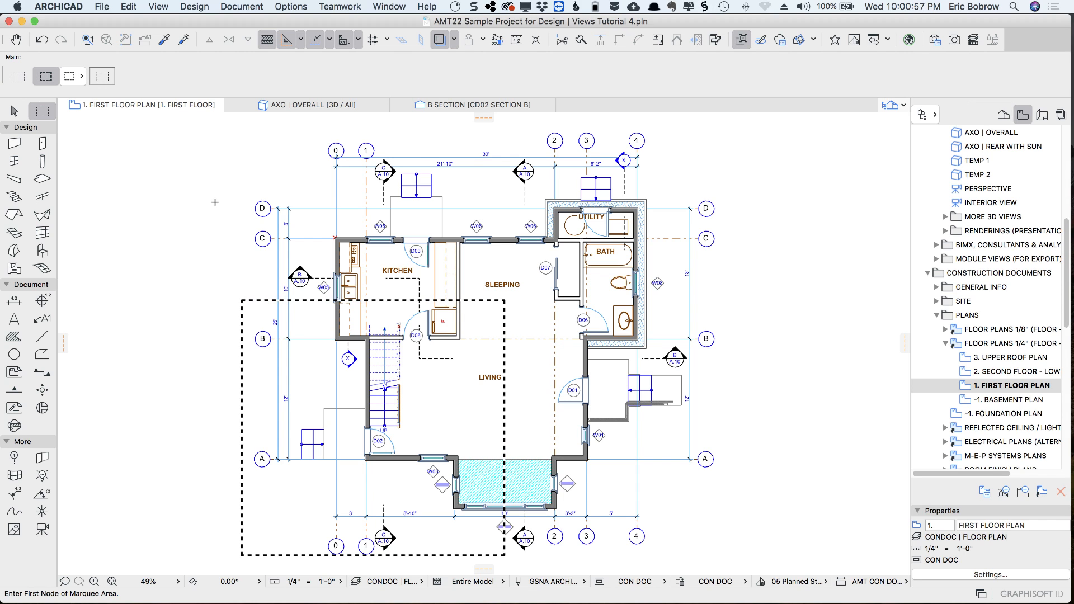
{"action": "right_click", "coordinate": [215, 202]}
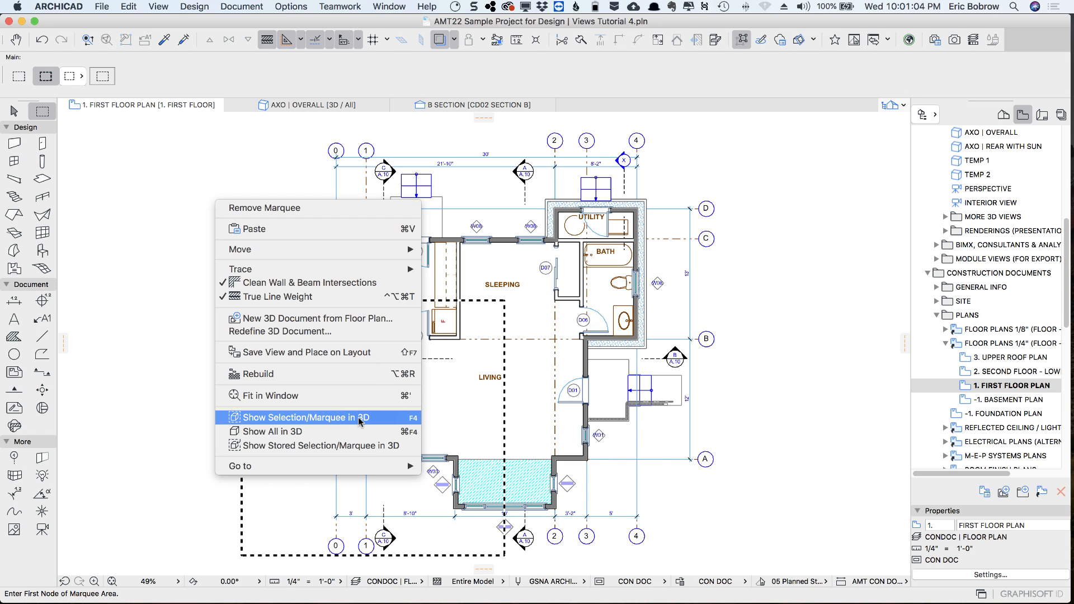
{"action": "left_click", "coordinate": [400, 418]}
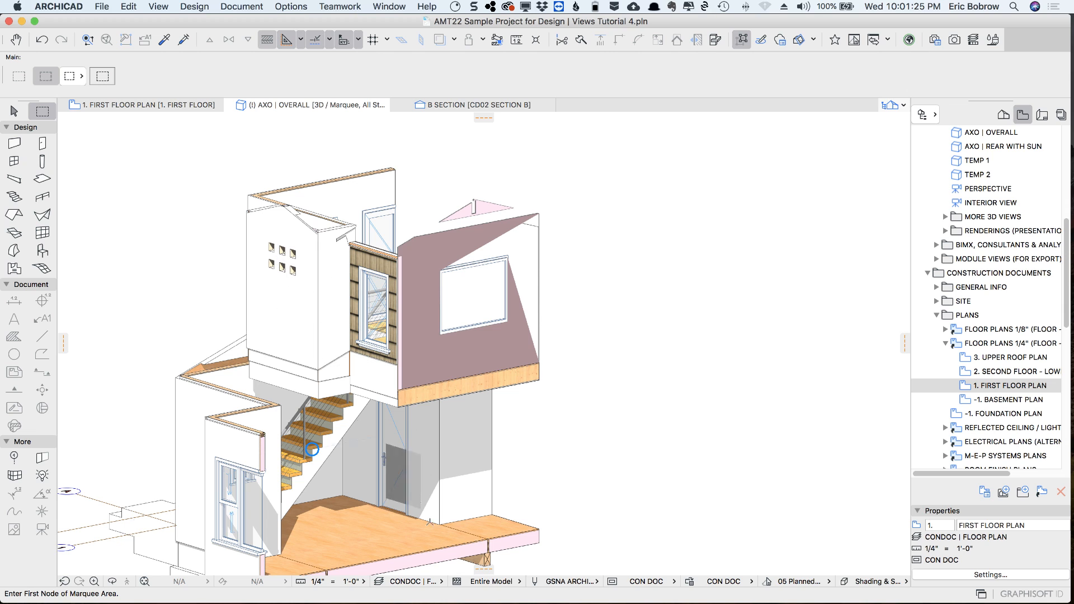
{"action": "left_click", "coordinate": [441, 583]}
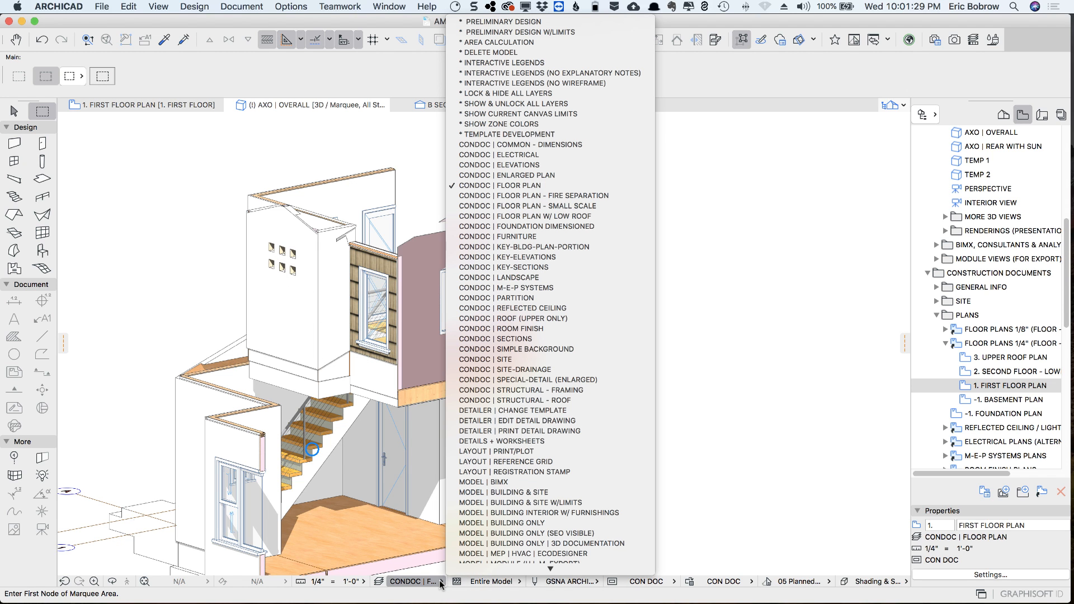
{"action": "left_click", "coordinate": [441, 583]}
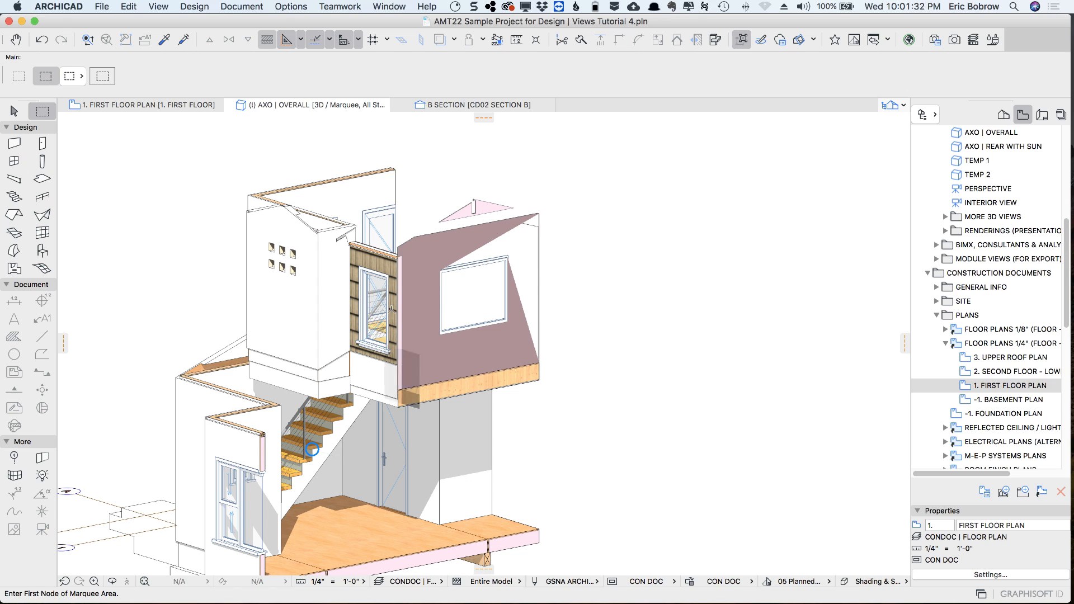
Restore the AXO | OVERALL view and copy its view settings onto the first floor plan
{"action": "left_click", "coordinate": [296, 104]}
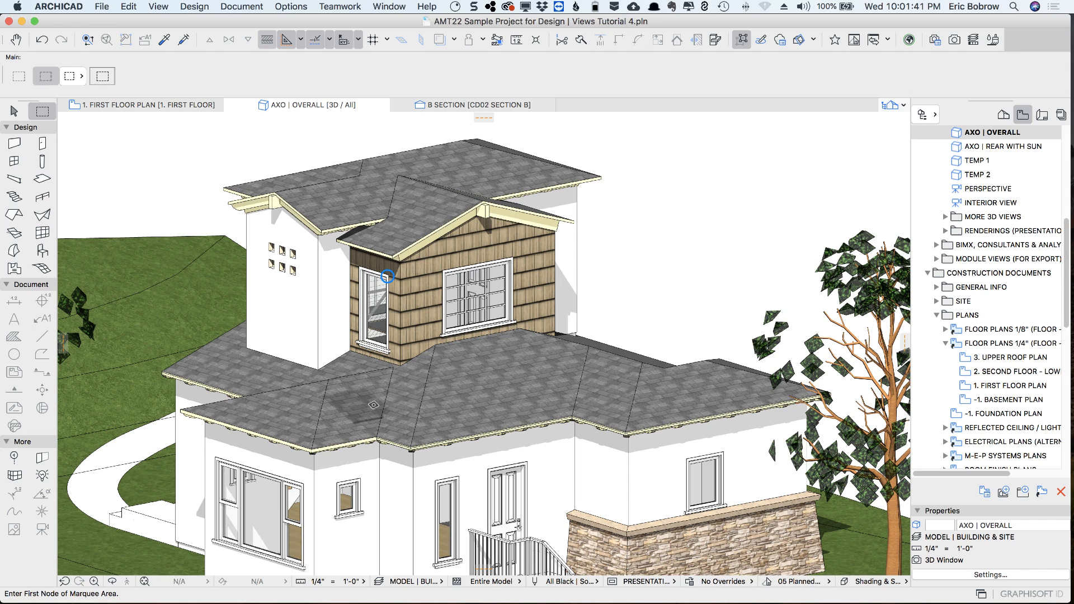
{"action": "right_click", "coordinate": [302, 107]}
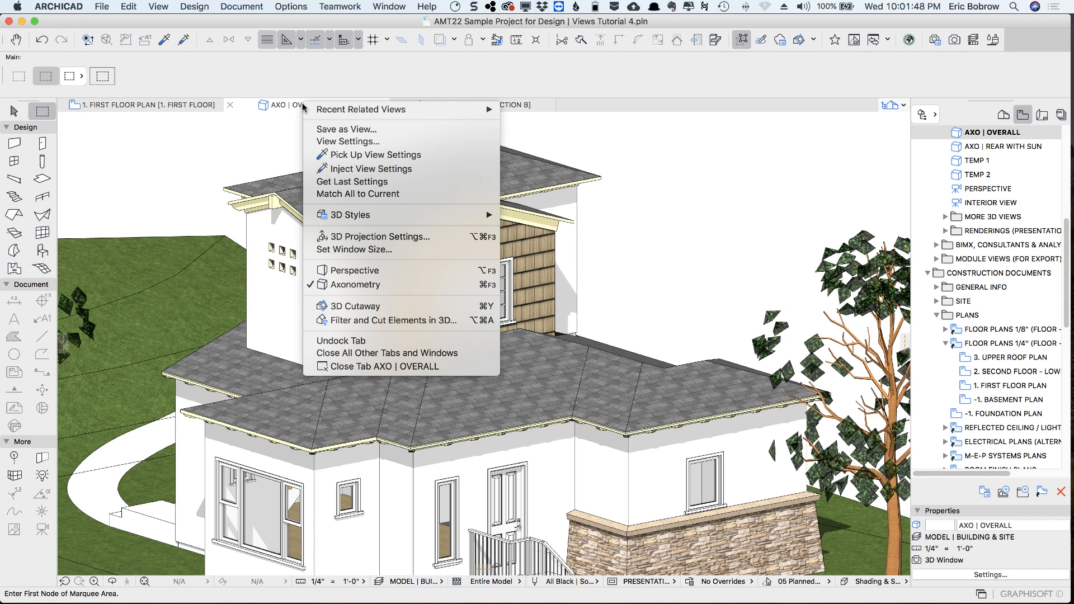
{"action": "left_click", "coordinate": [358, 156]}
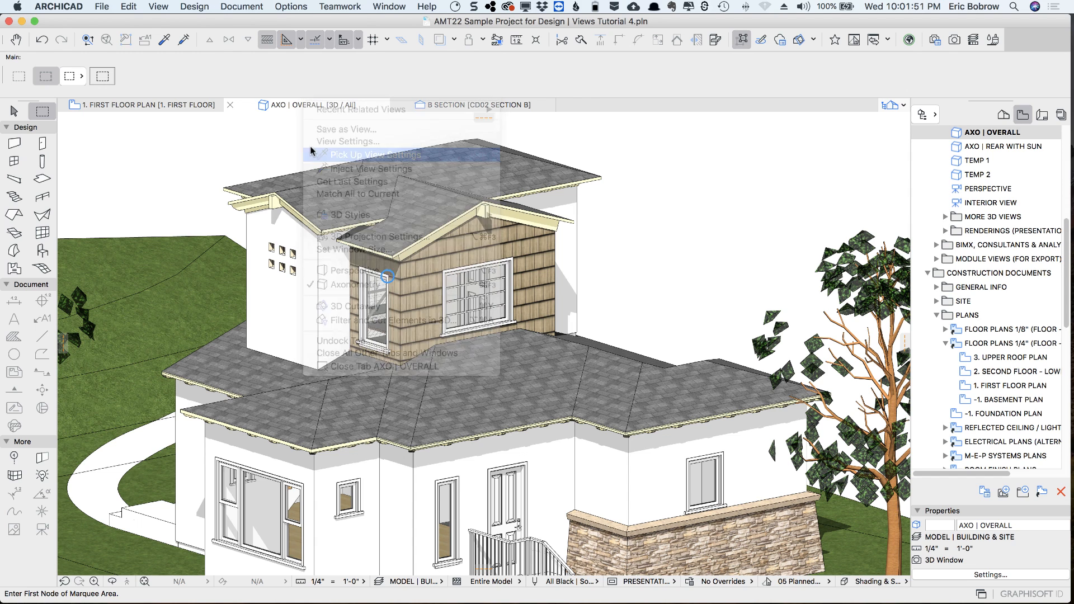
{"action": "right_click", "coordinate": [149, 104]}
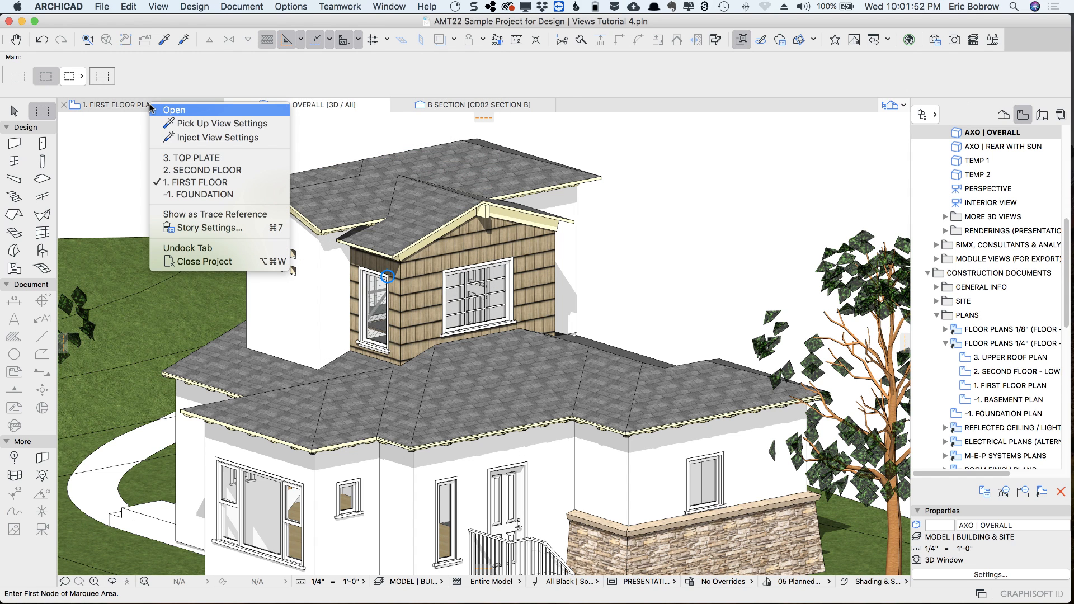
{"action": "left_click", "coordinate": [201, 137]}
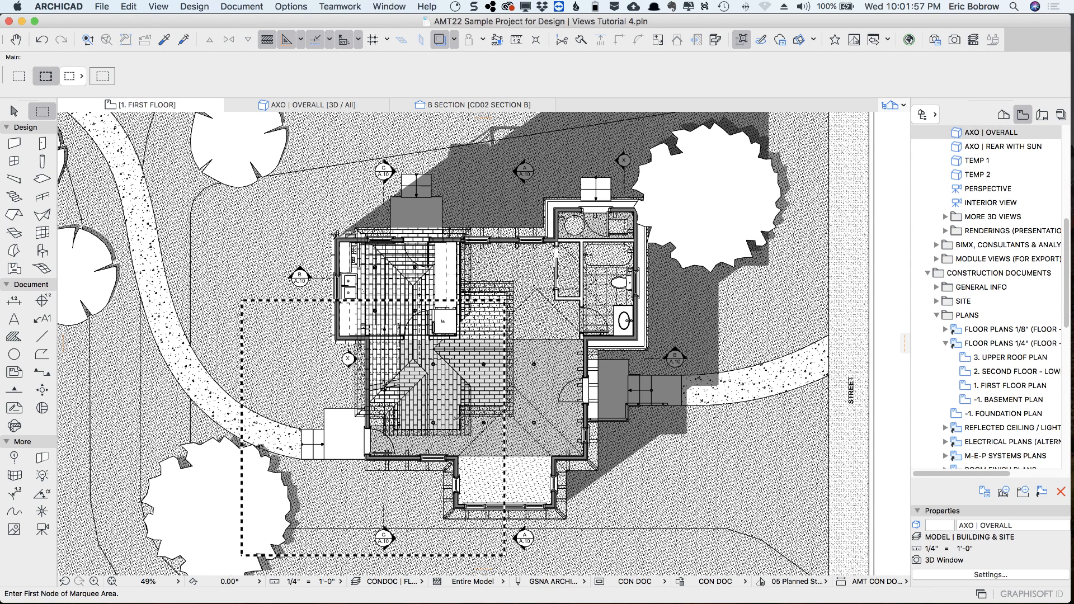
Show the all-stories marquee area in 3D using the plan's MODEL | BUILDING & SITE settings
{"action": "left_click", "coordinate": [19, 76]}
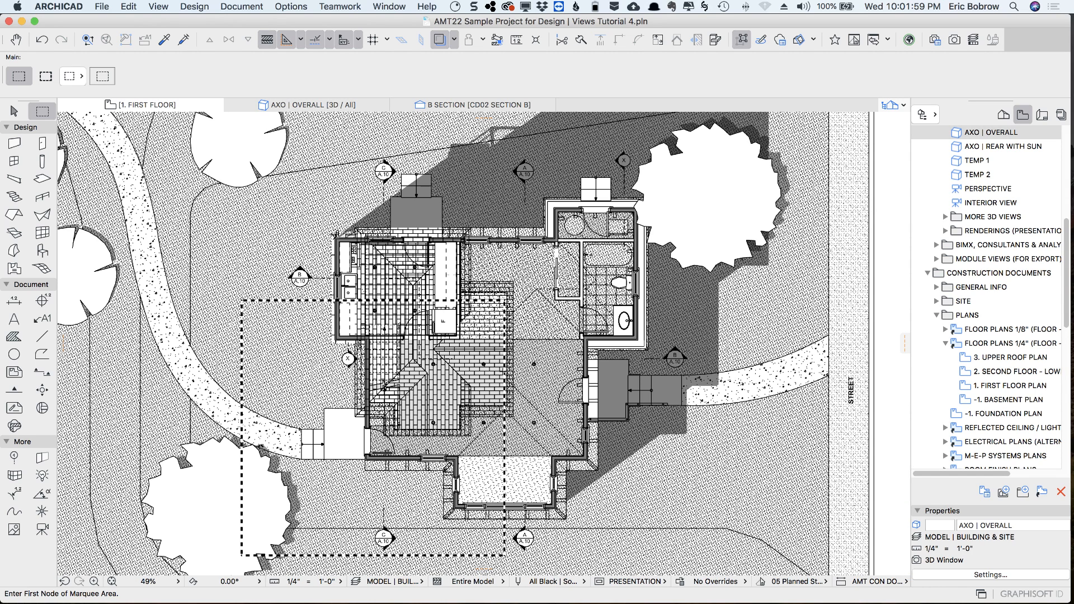
{"action": "scroll", "coordinate": [475, 442], "scroll_direction": "down", "scroll_amount": 3}
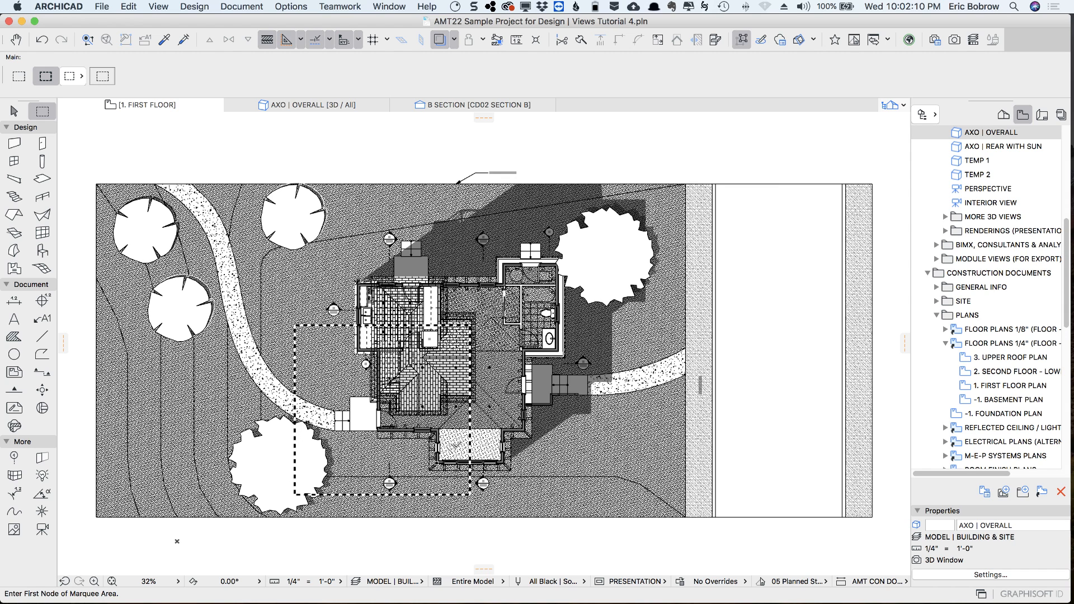
{"action": "right_click", "coordinate": [332, 174]}
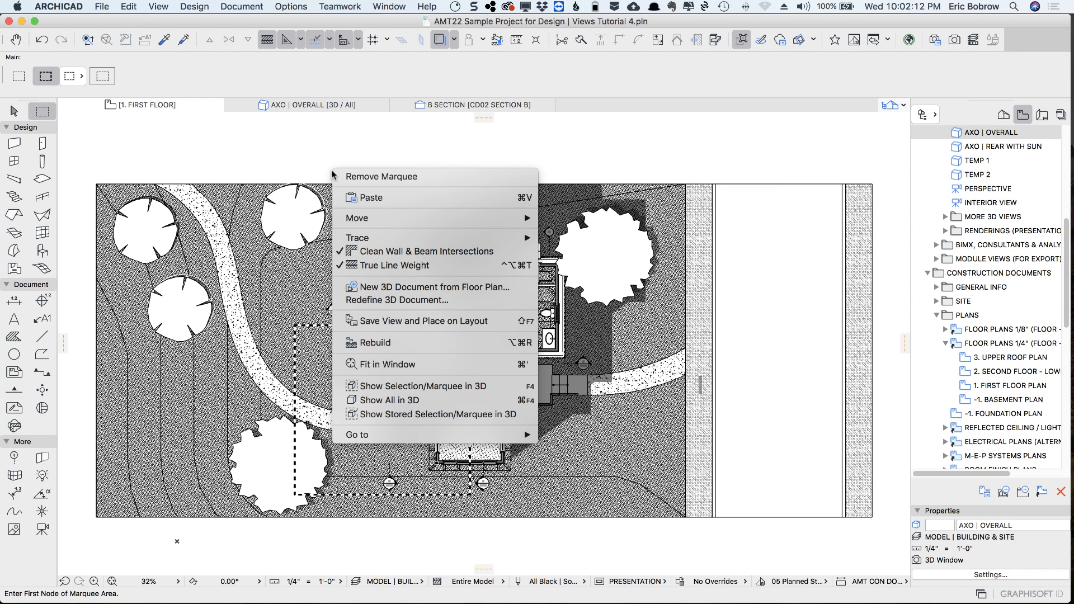
{"action": "left_click", "coordinate": [404, 385]}
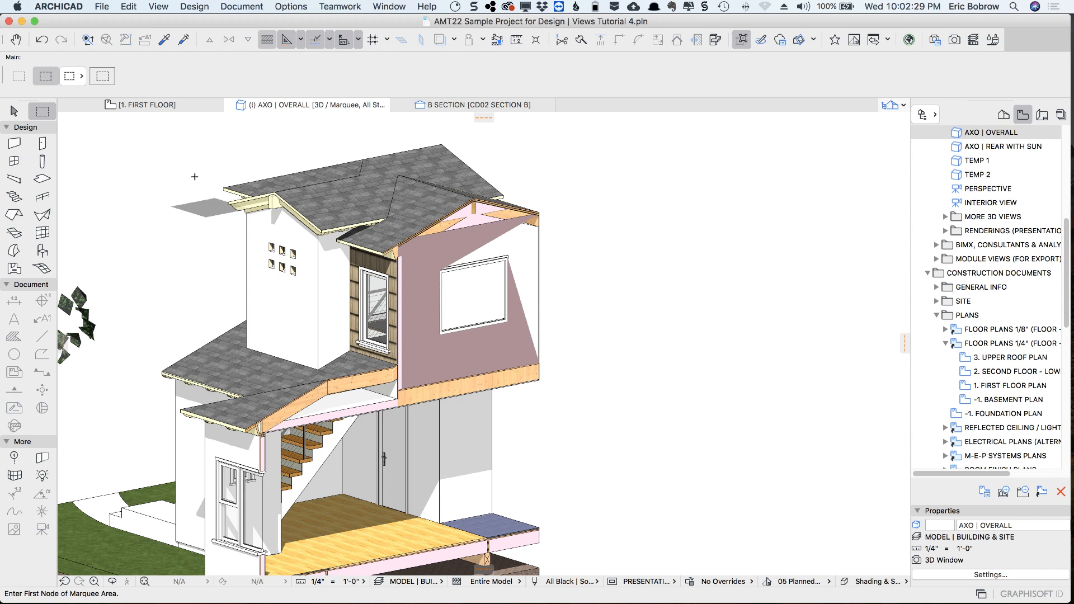
Change the marquee on the first floor plan to the single-story type and show its area in 3D
{"action": "left_click", "coordinate": [159, 104]}
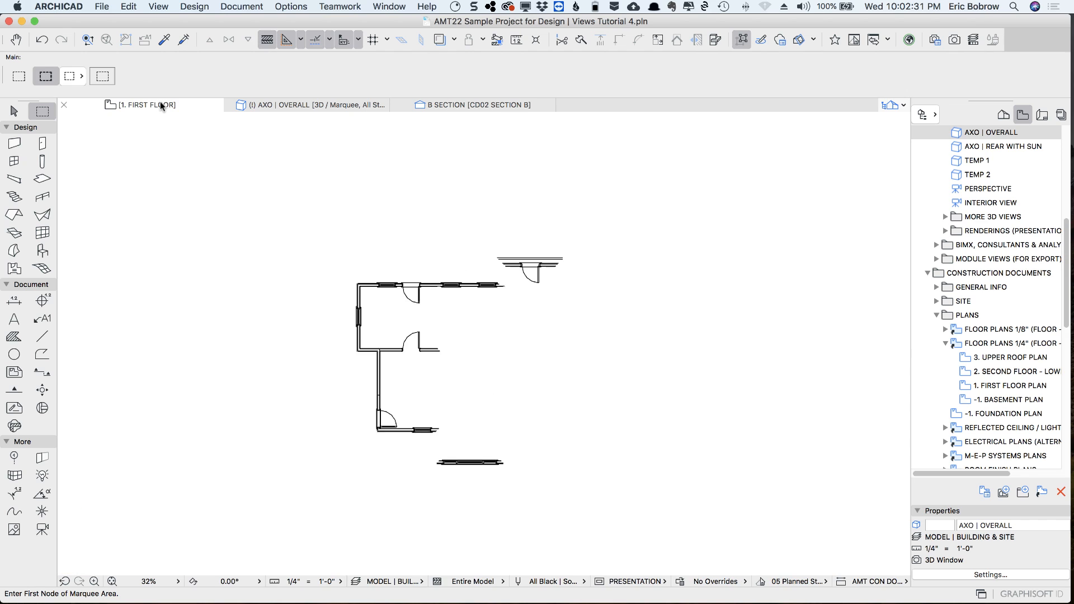
{"action": "left_click", "coordinate": [21, 81]}
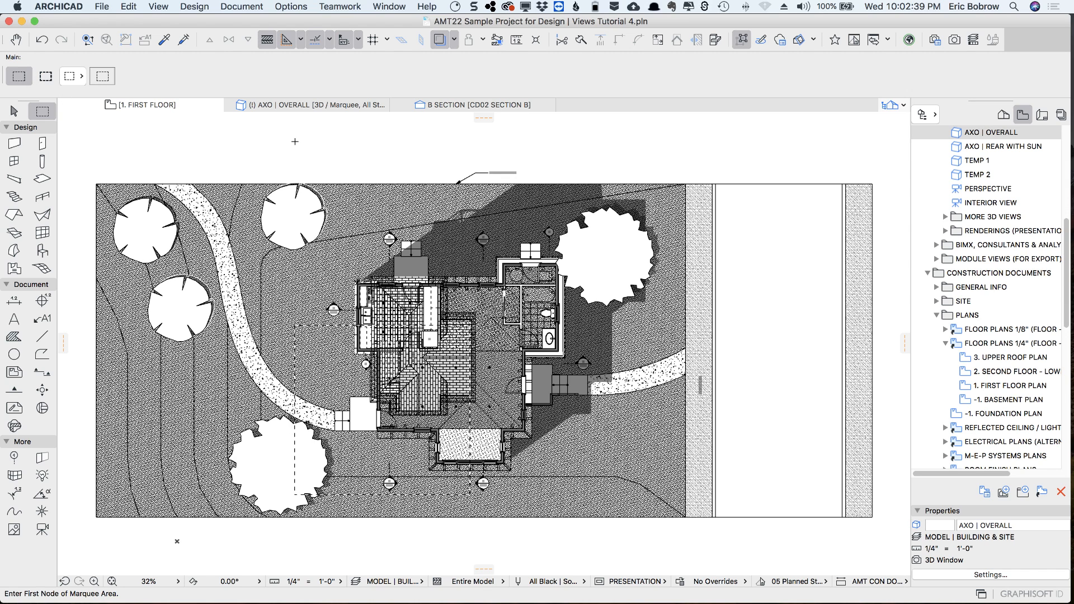
{"action": "key", "text": "F5"}
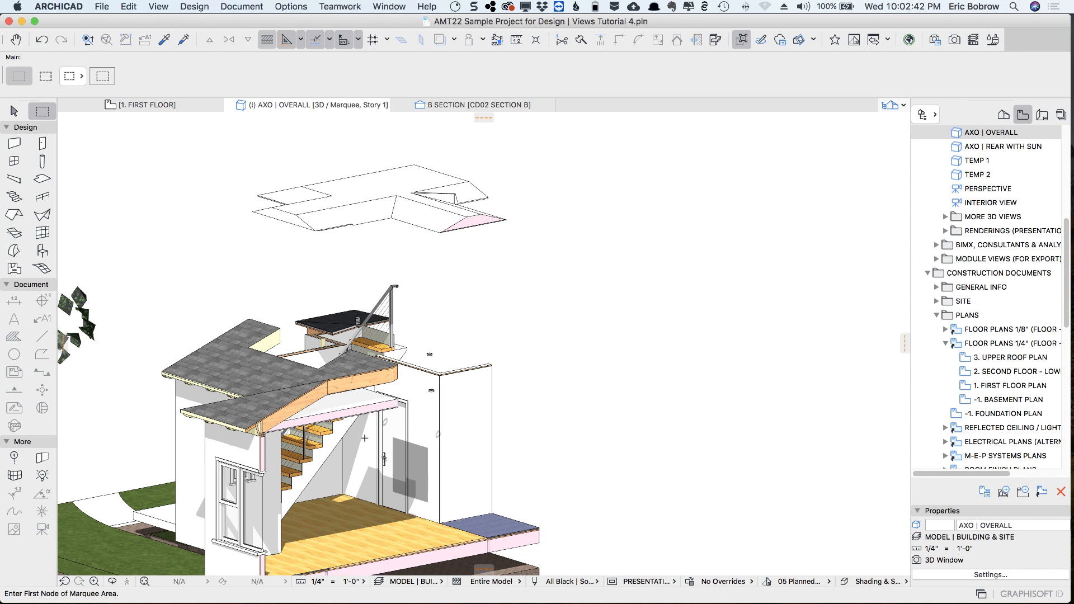
{"action": "middle_click_drag", "start_coordinate": [563, 405], "coordinate": [574, 310]}
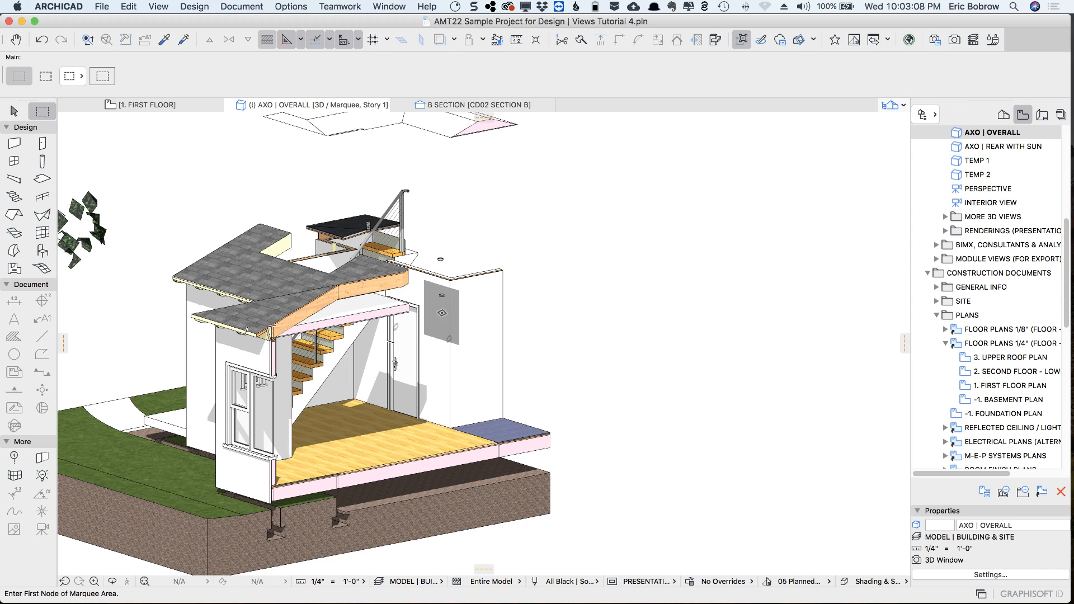
Limit the stories shown in 3D to 1. FIRST FLOOR only, trim elements to the story range, and inspect the cut model from another angle
{"action": "left_click", "coordinate": [159, 7]}
{"action": "mouse_move", "coordinate": [202, 267]}
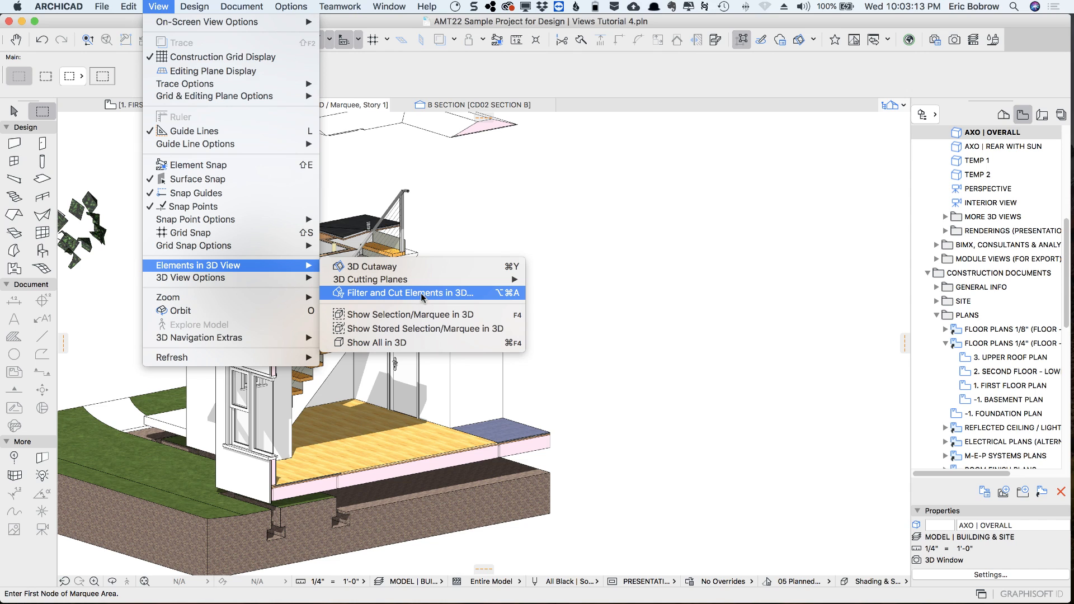
{"action": "left_click", "coordinate": [504, 297]}
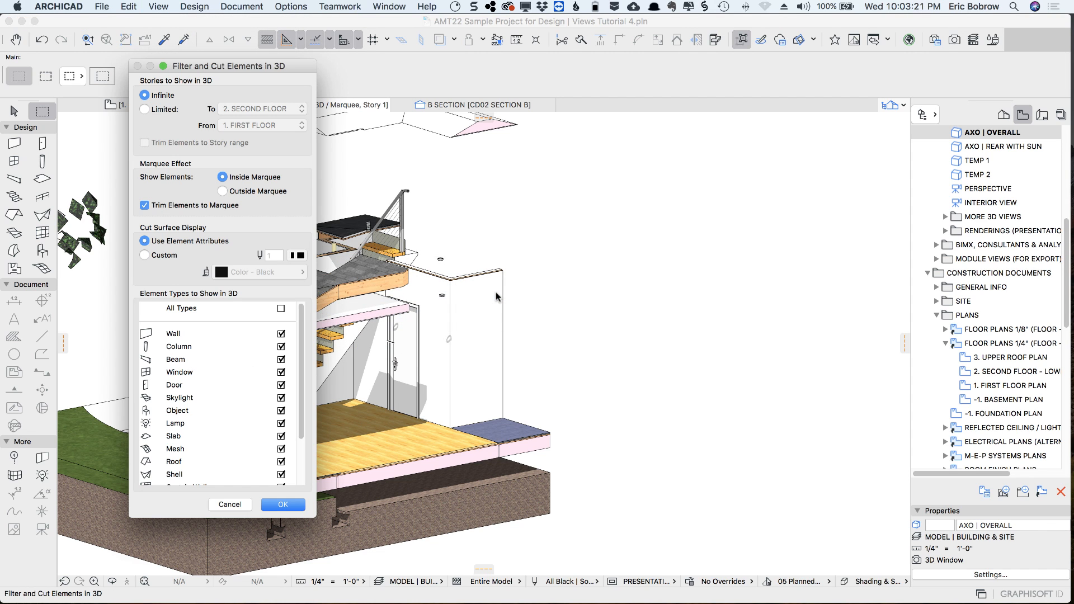
{"action": "left_click", "coordinate": [151, 109]}
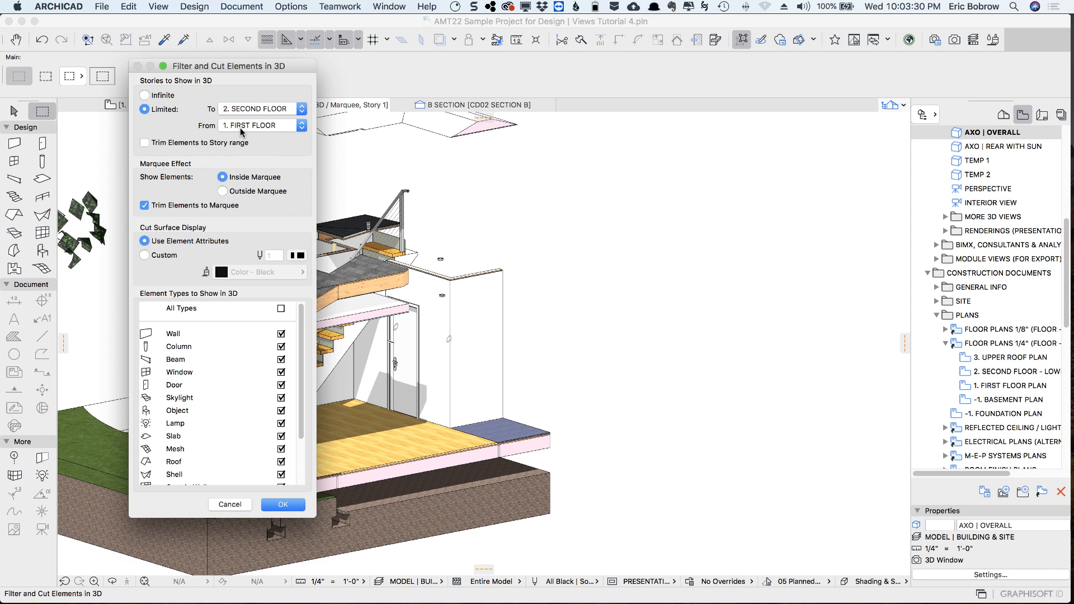
{"action": "left_click", "coordinate": [247, 109]}
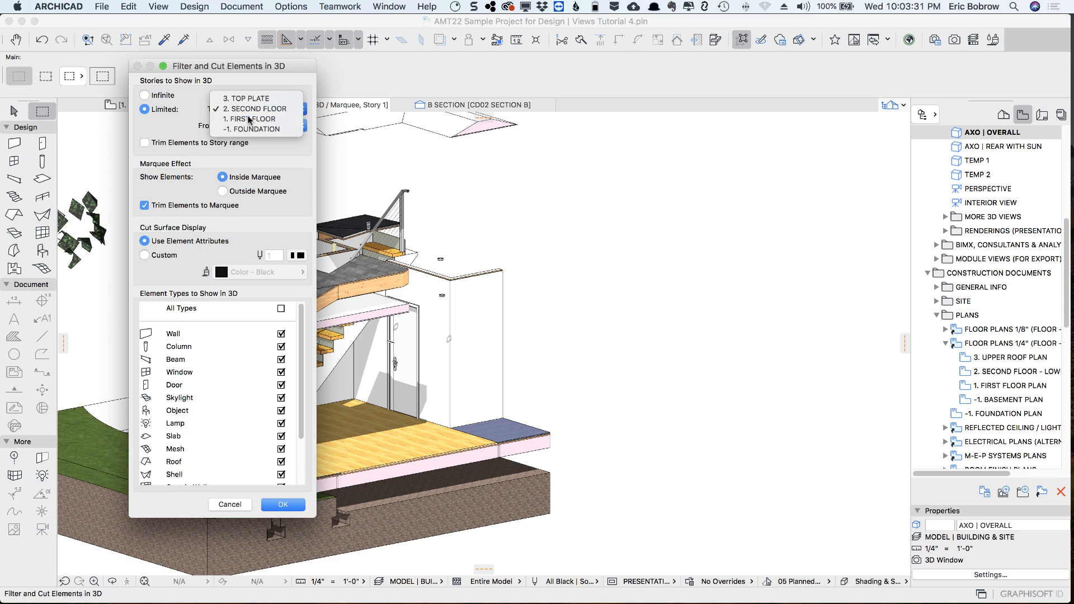
{"action": "left_click", "coordinate": [250, 120]}
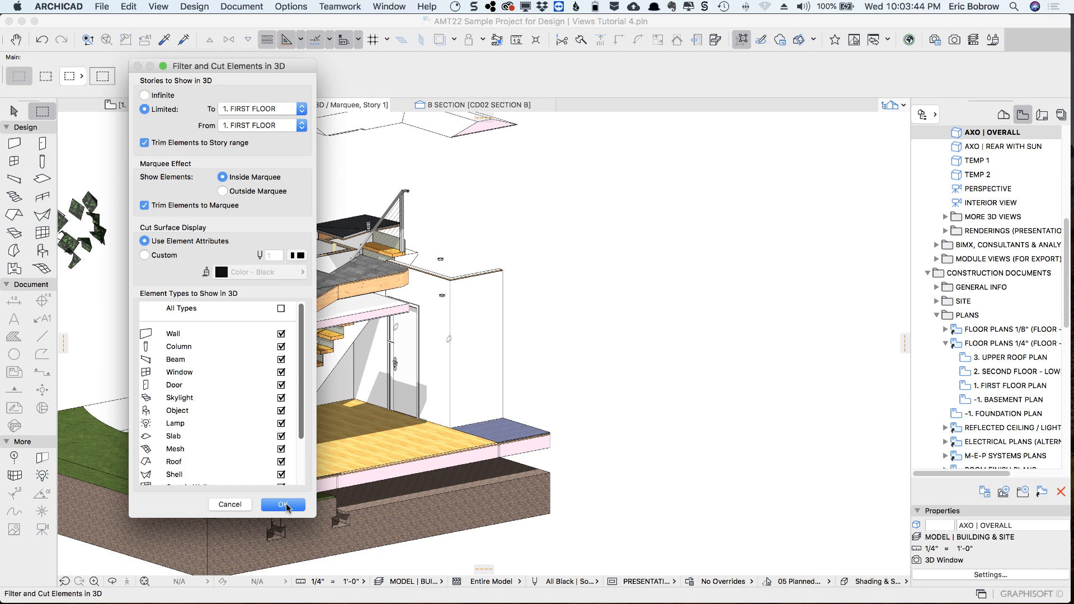
{"action": "left_click", "coordinate": [284, 505]}
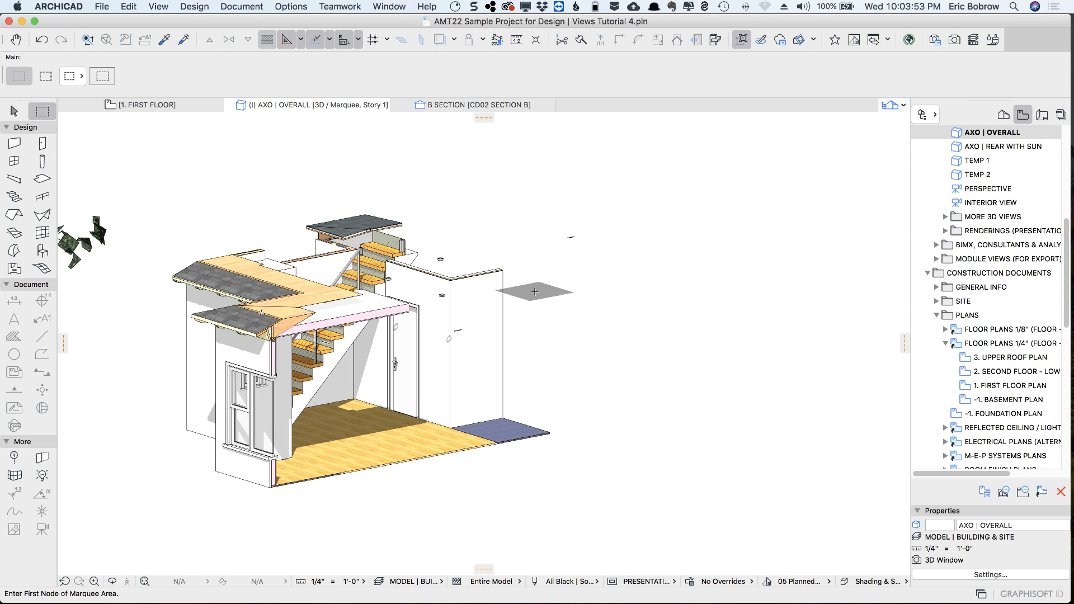
{"action": "middle_click_drag", "start_coordinate": [524, 304], "coordinate": [250, 310], "text": "shift"}
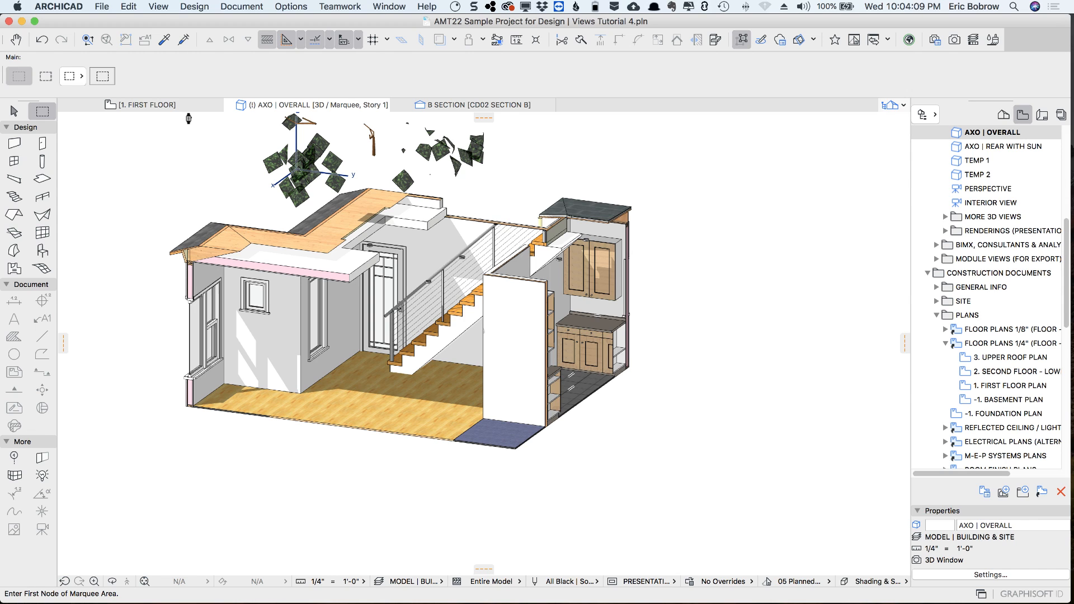
Return to the first floor plan, select all its elements with the Arrow tool, and clear the selection
{"action": "left_click", "coordinate": [159, 107]}
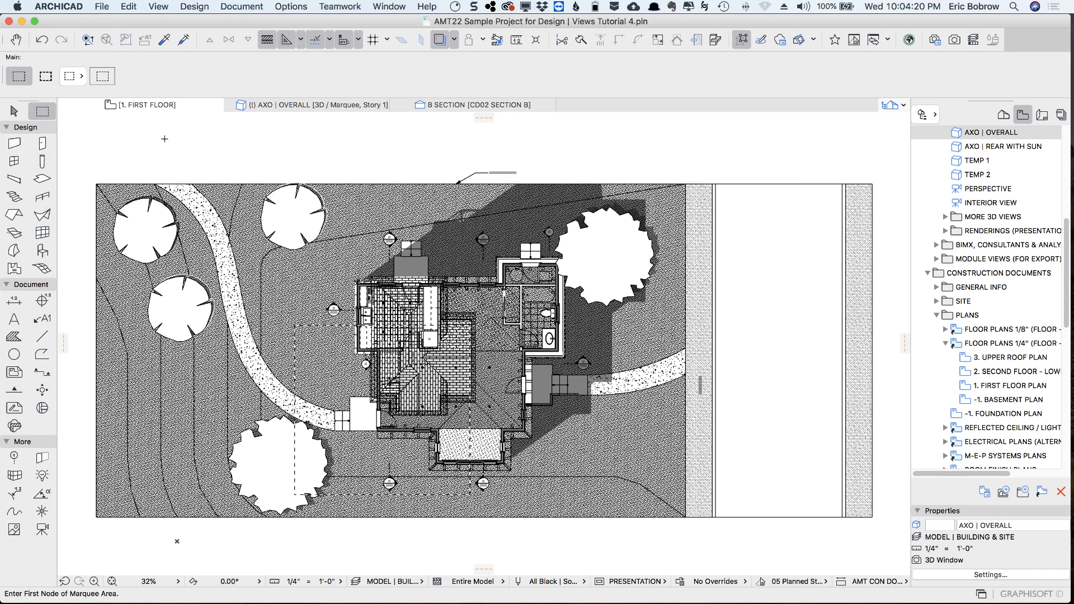
{"action": "left_click", "coordinate": [14, 111]}
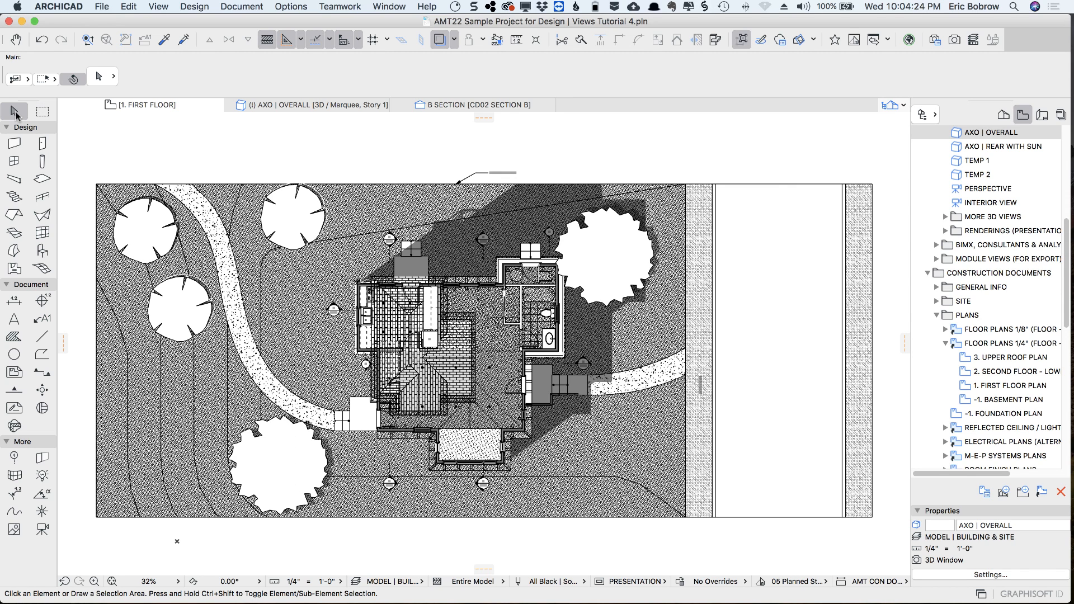
{"action": "key", "text": "super+a"}
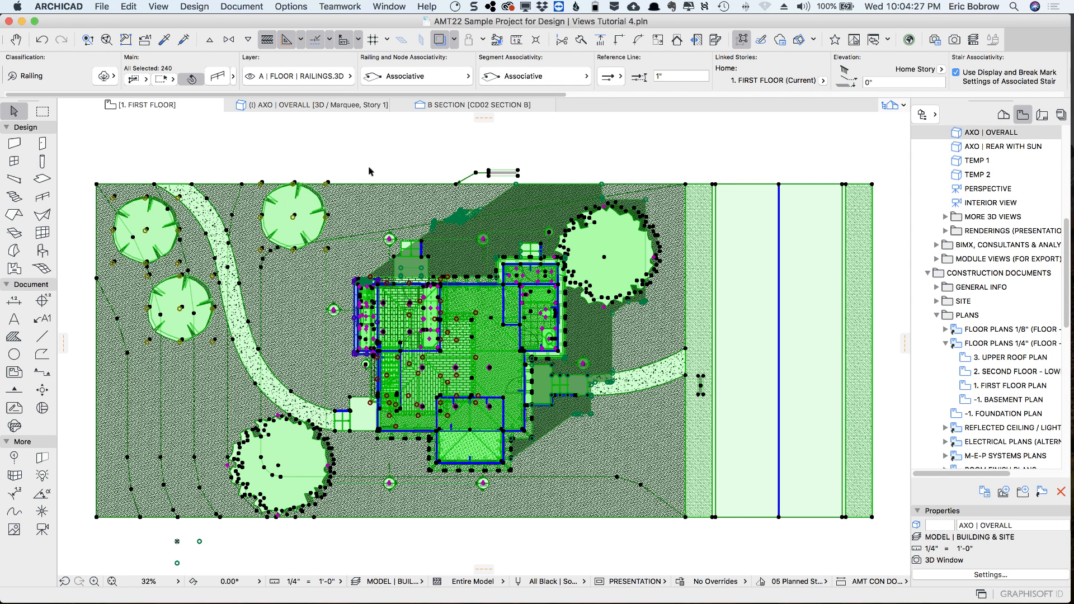
{"action": "left_click", "coordinate": [349, 162]}
Select the house and surrounding site elements with a selection rectangle on the first floor plan, and clear the selection
{"action": "left_click", "coordinate": [323, 155]}
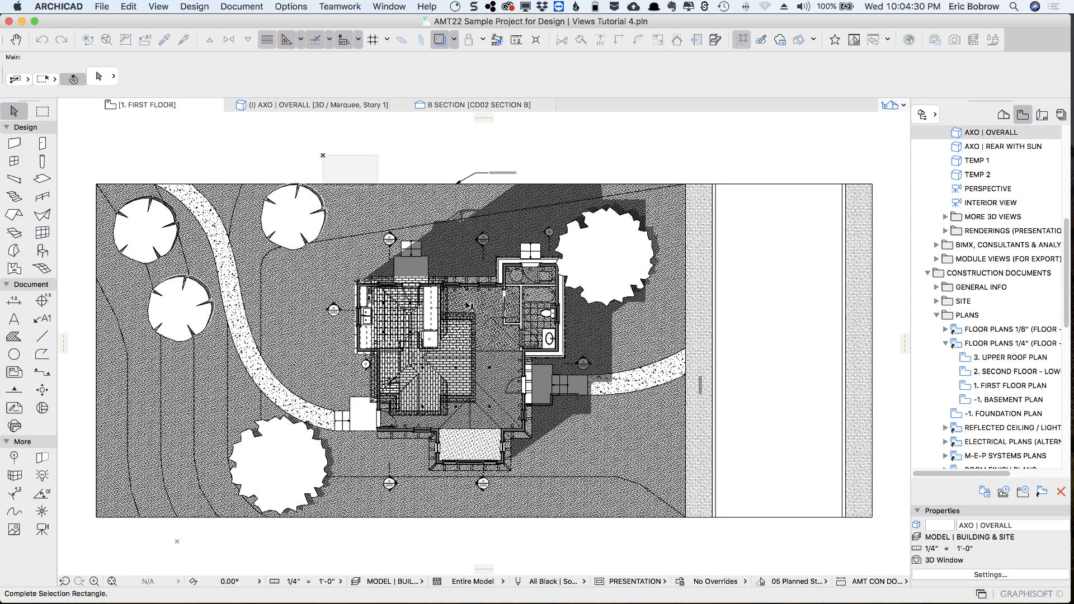
{"action": "left_click", "coordinate": [591, 542]}
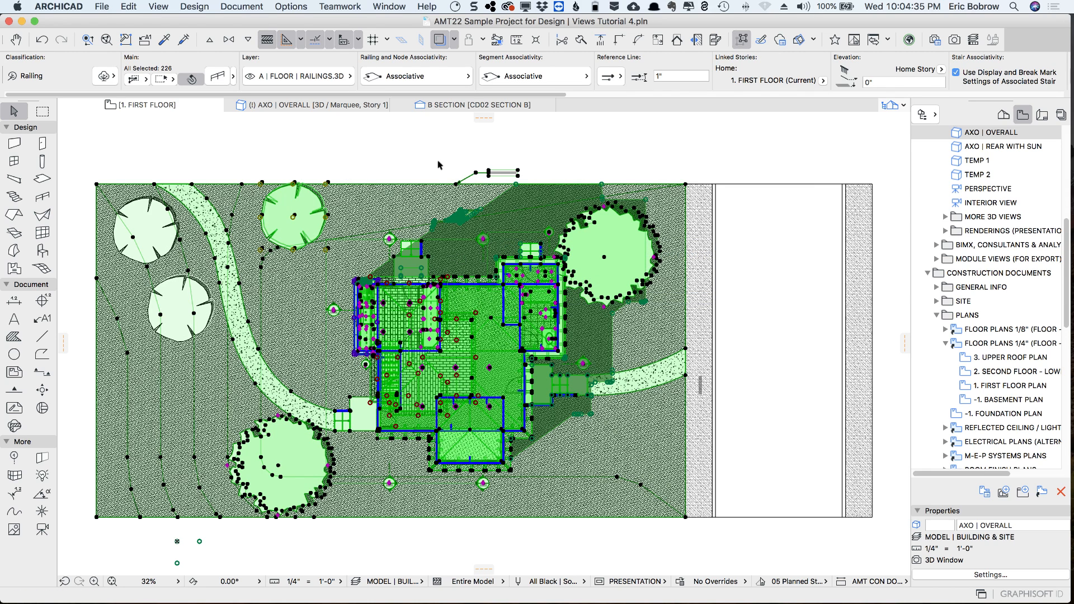
{"action": "left_click", "coordinate": [417, 155]}
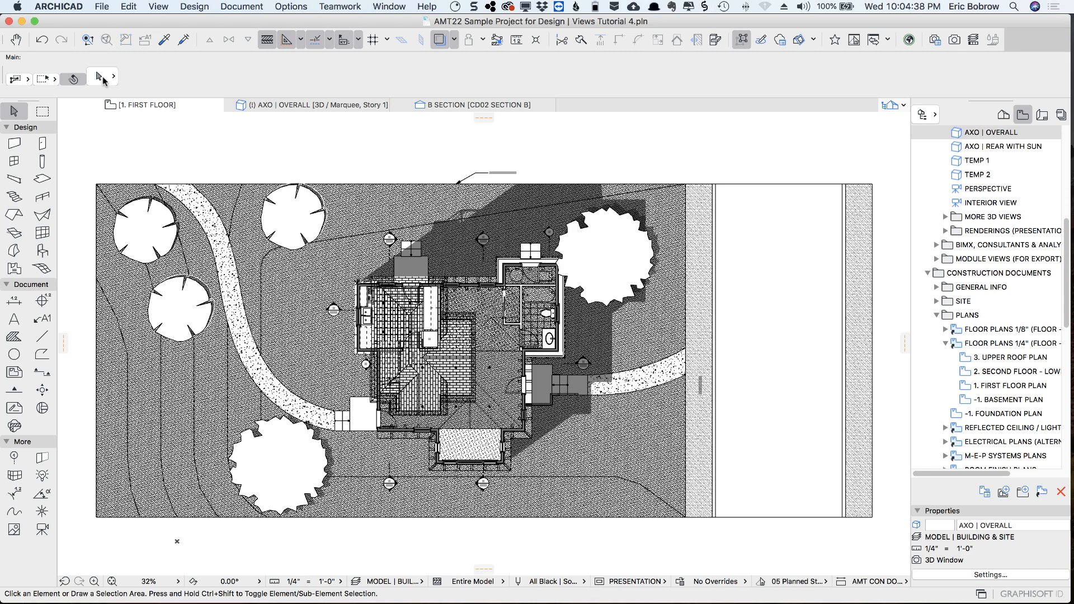
Set the Arrow tool to select only fully enclosed elements, select the house with a rectangle on the first floor plan, and show it in 3D
{"action": "left_click", "coordinate": [26, 81]}
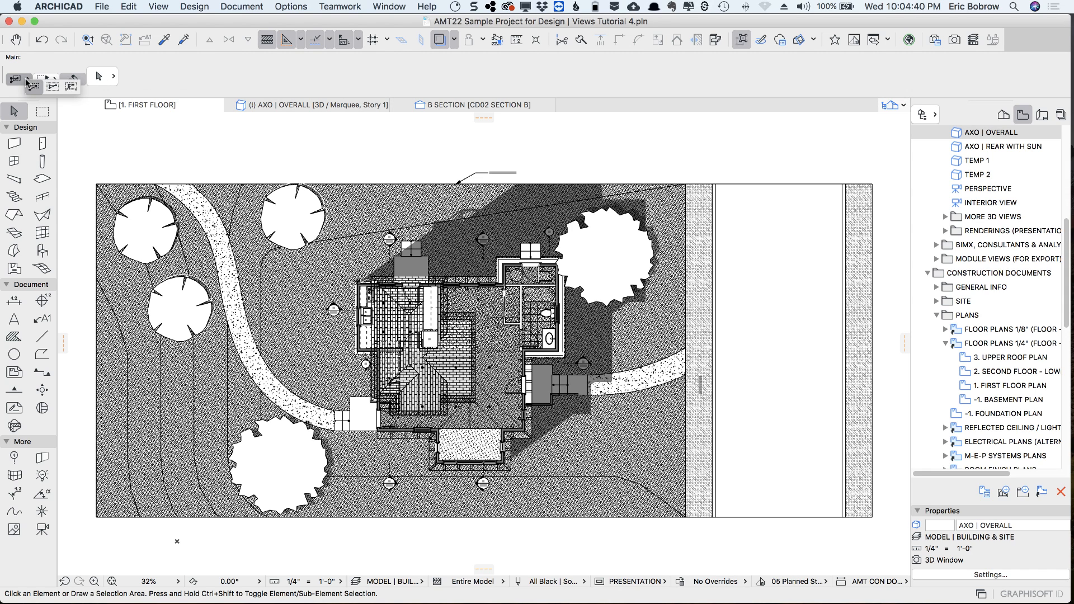
{"action": "left_click", "coordinate": [53, 87]}
{"action": "left_click", "coordinate": [340, 168]}
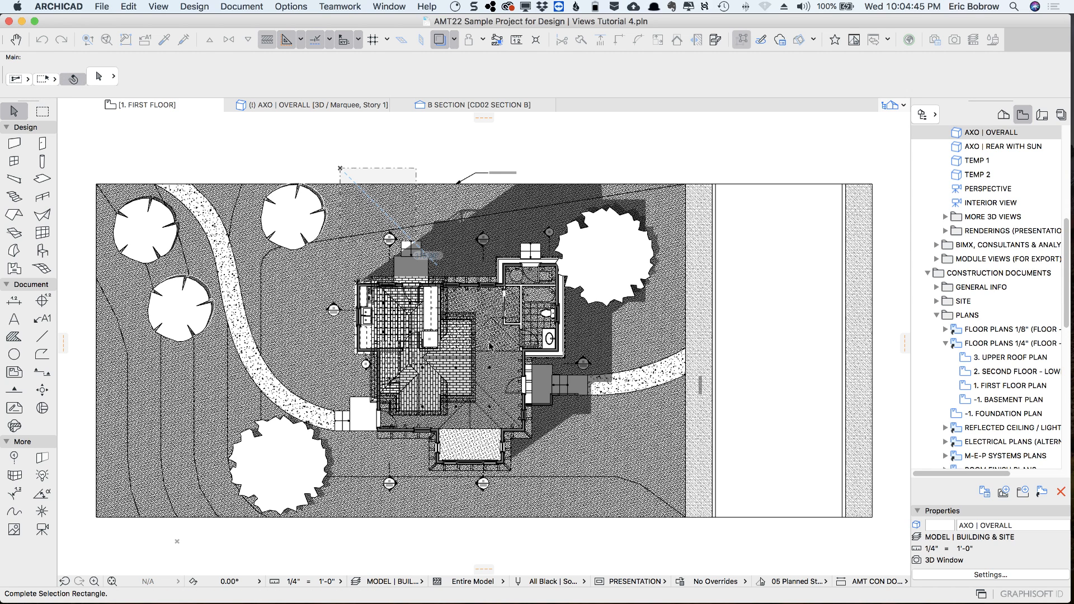
{"action": "left_click", "coordinate": [581, 541]}
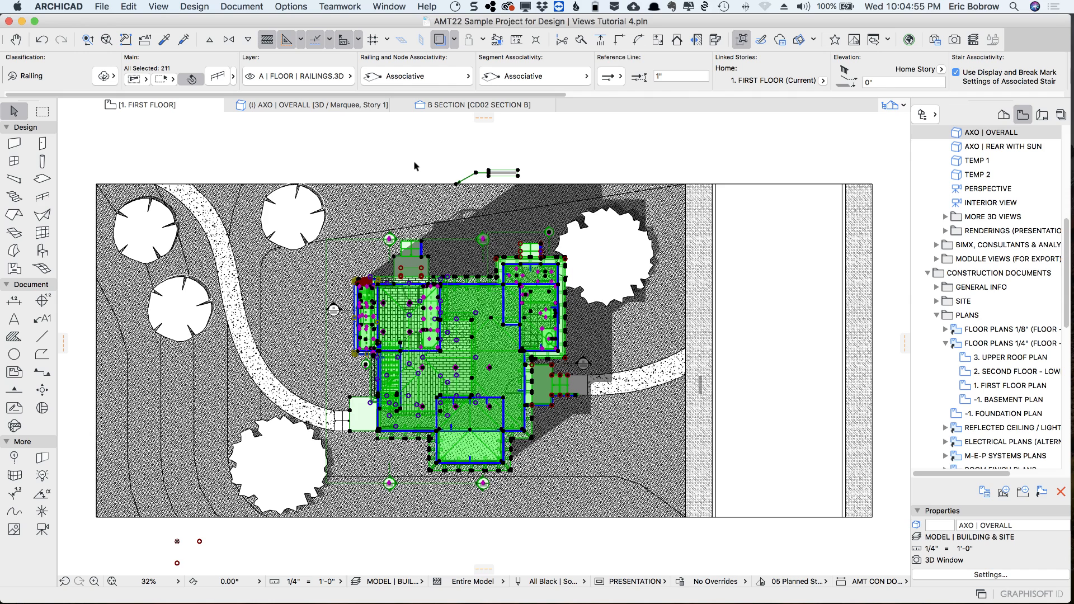
{"action": "key", "text": "F5"}
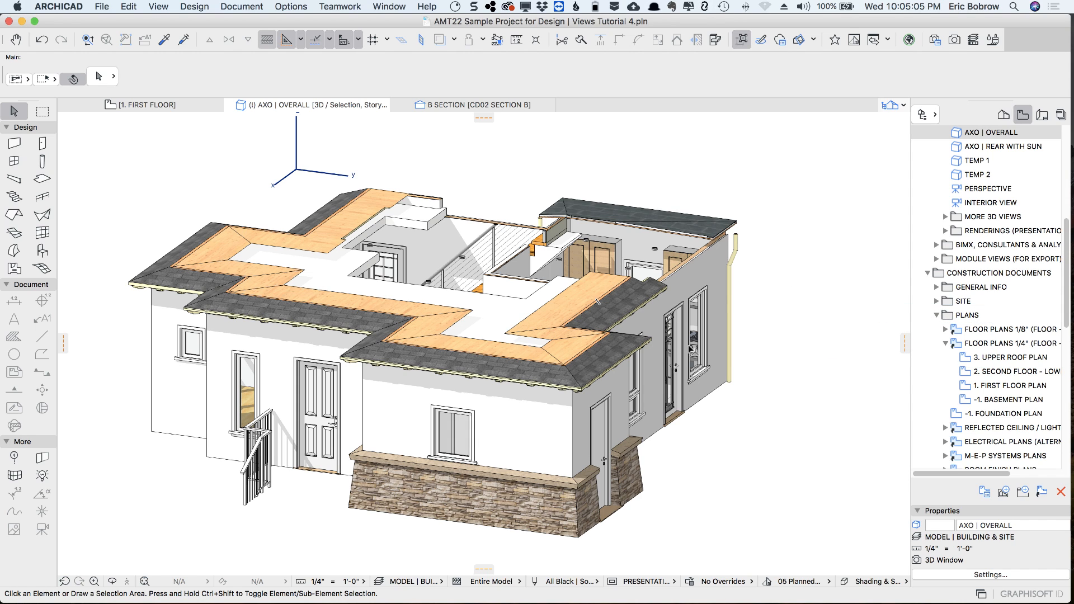
Hide the layer of the lower roof, A | ROOF | LOWER.3D, in the 3D model
{"action": "left_click", "coordinate": [627, 348]}
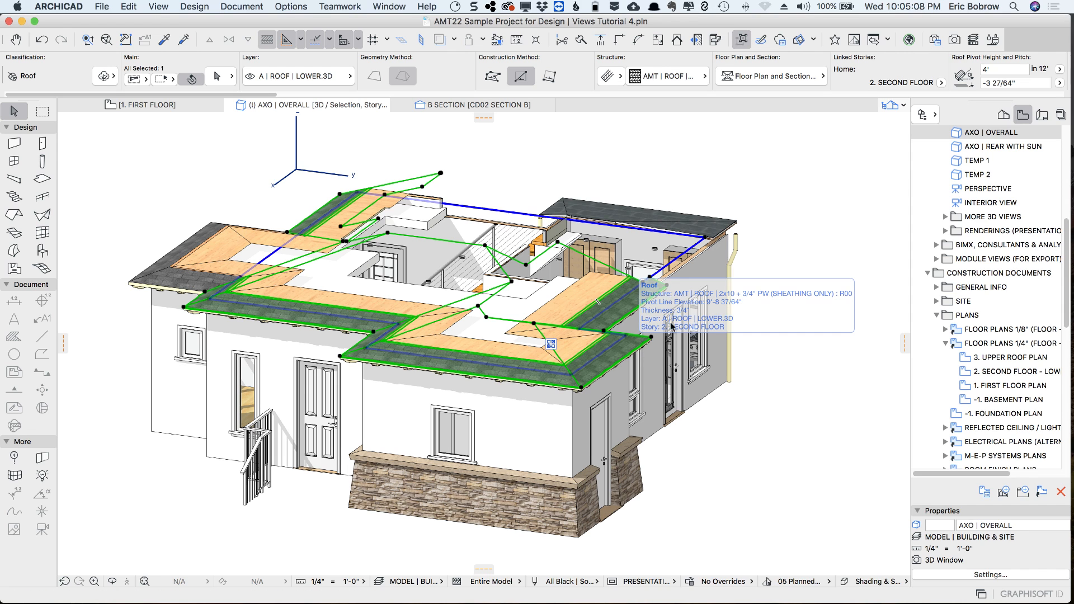
{"action": "right_click", "coordinate": [771, 206]}
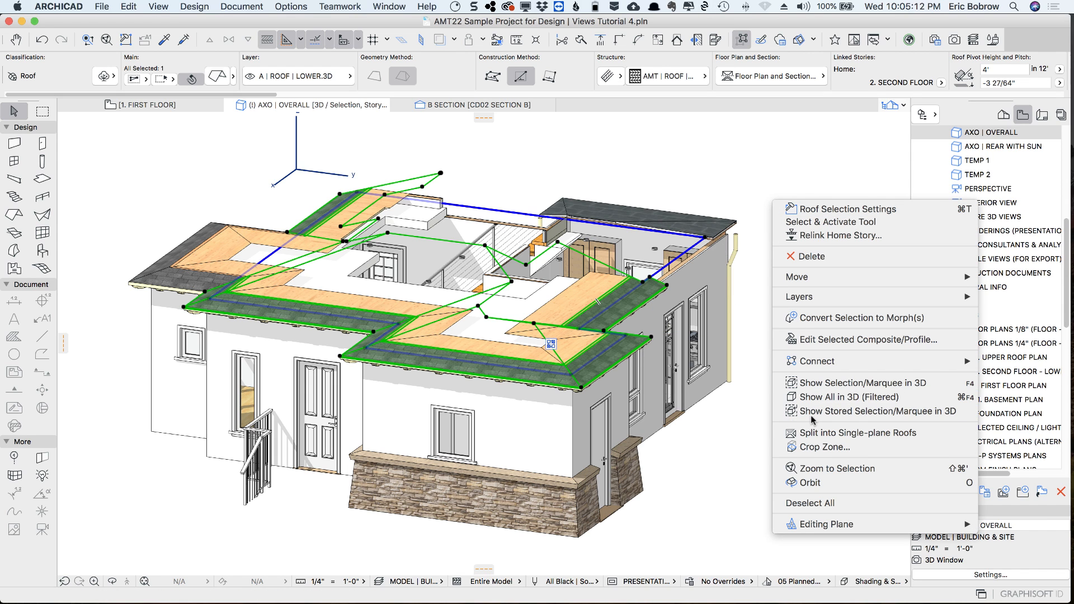
{"action": "mouse_move", "coordinate": [816, 301]}
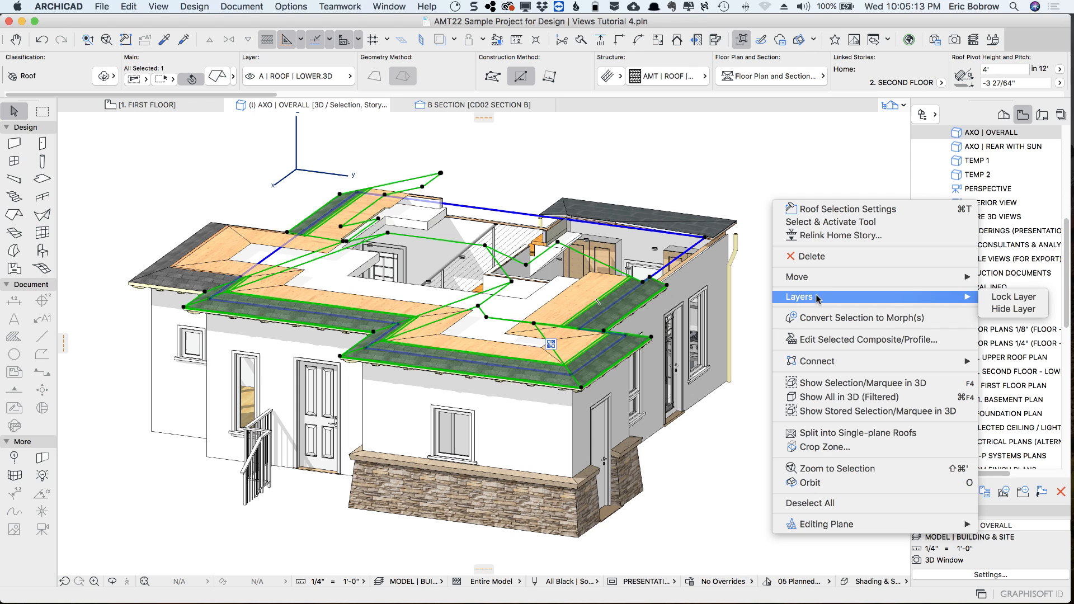
{"action": "left_click", "coordinate": [1007, 309]}
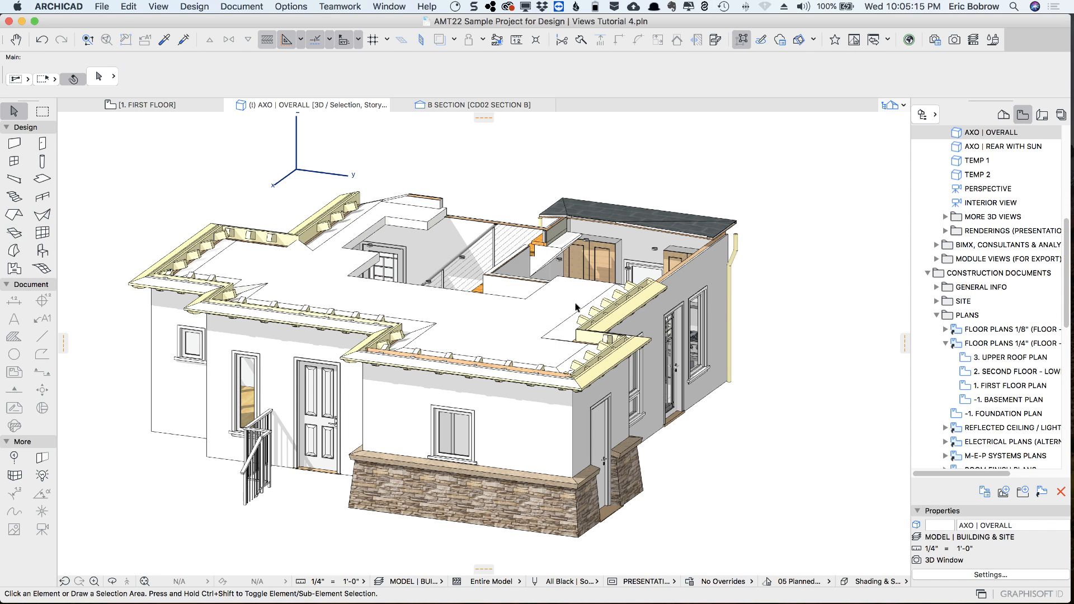
Hide the layer of the ceiling slab, A | SLAB | CEILING.3D, to open up the first floor rooms
{"action": "right_click", "coordinate": [653, 179]}
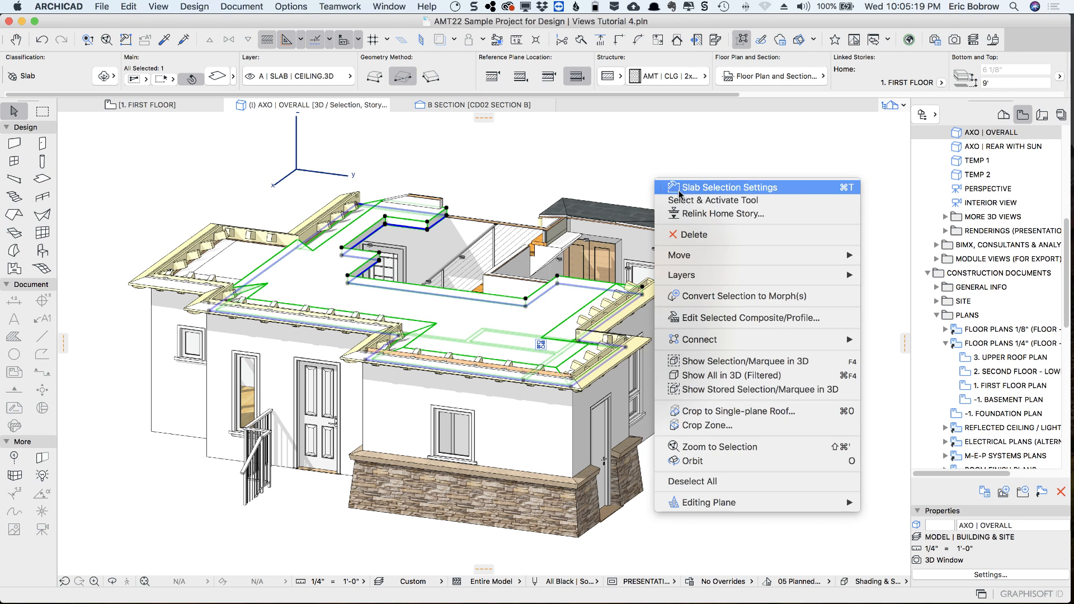
{"action": "mouse_move", "coordinate": [786, 278]}
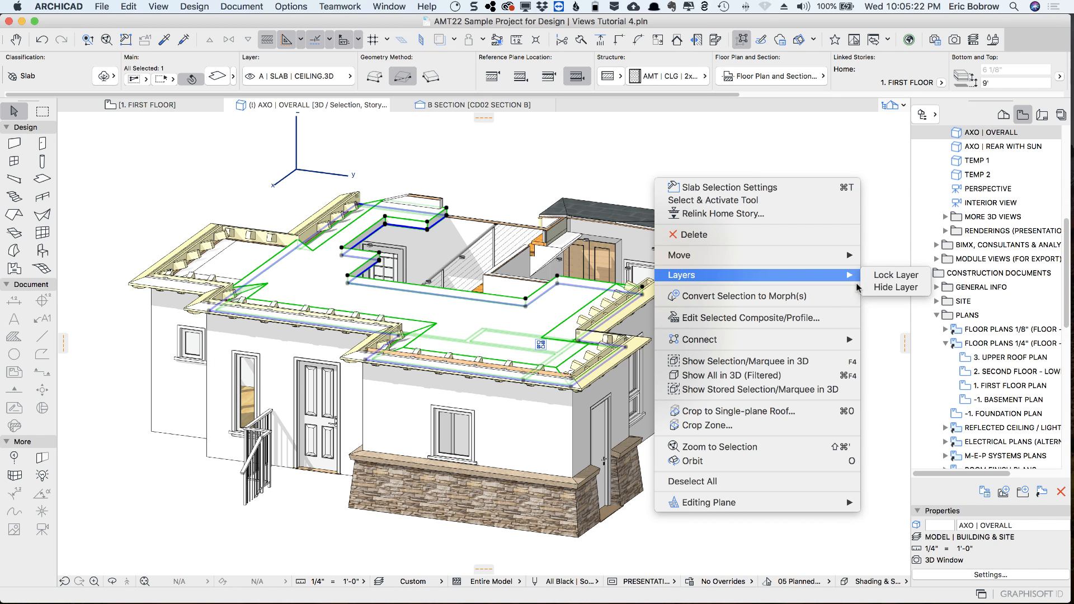
{"action": "left_click", "coordinate": [876, 292]}
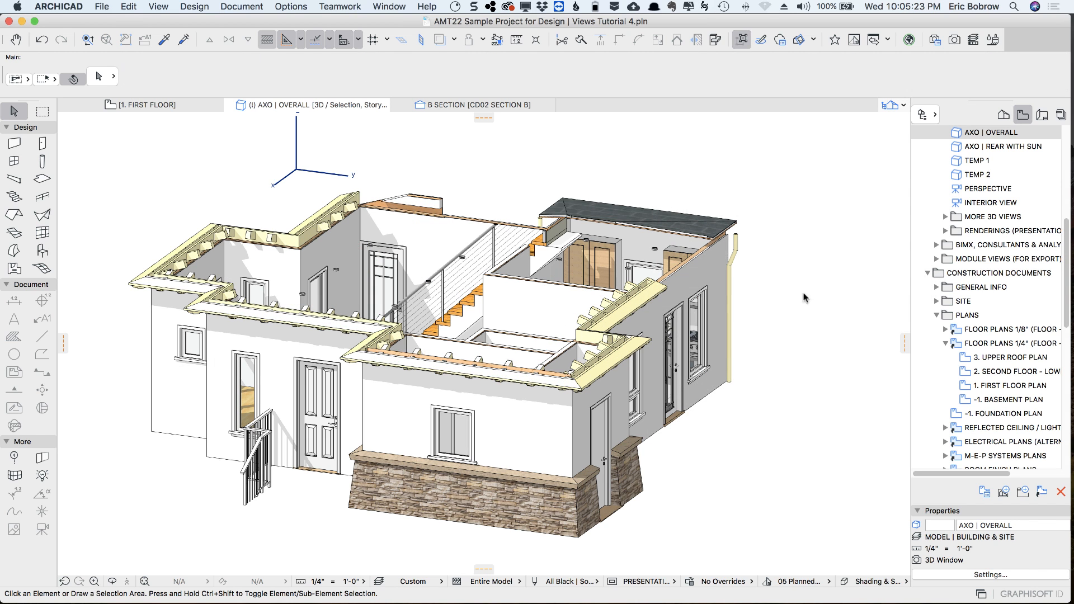
Orbit to look down into the first floor rooms and save this as a view named FIRST FLOOR ONLY IN 3D
{"action": "middle_click_drag", "start_coordinate": [795, 298], "coordinate": [569, 381], "text": "shift"}
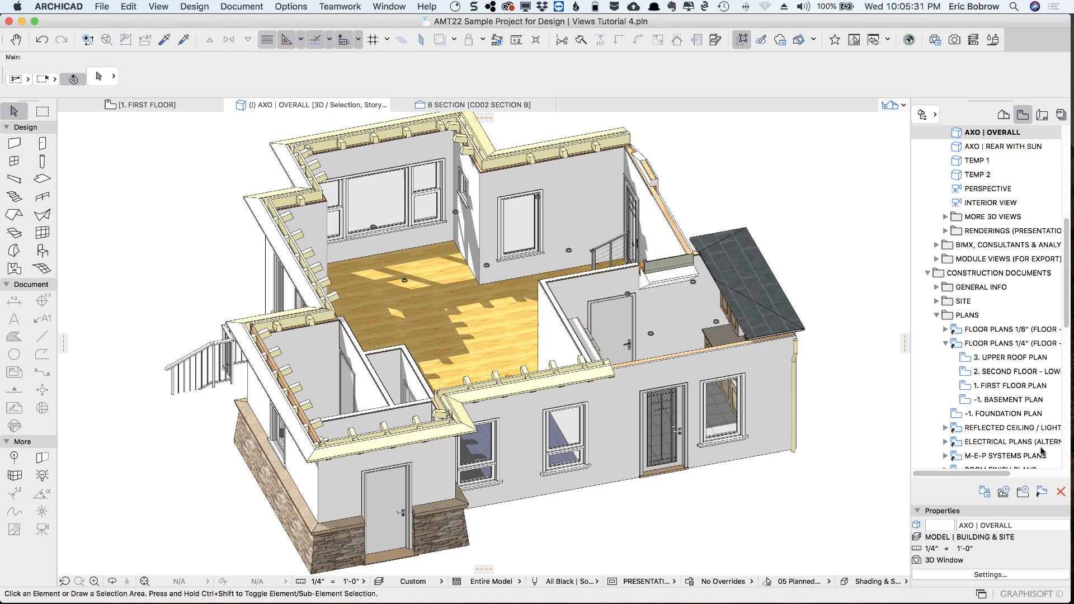
{"action": "left_click", "coordinate": [1003, 492]}
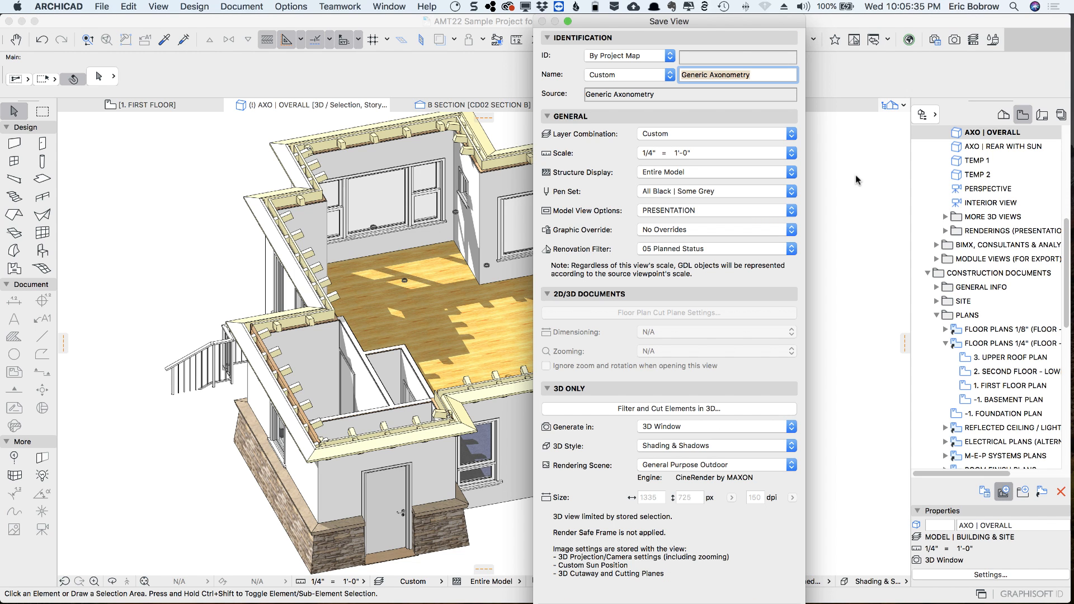
{"action": "type", "text": "FIRST "}
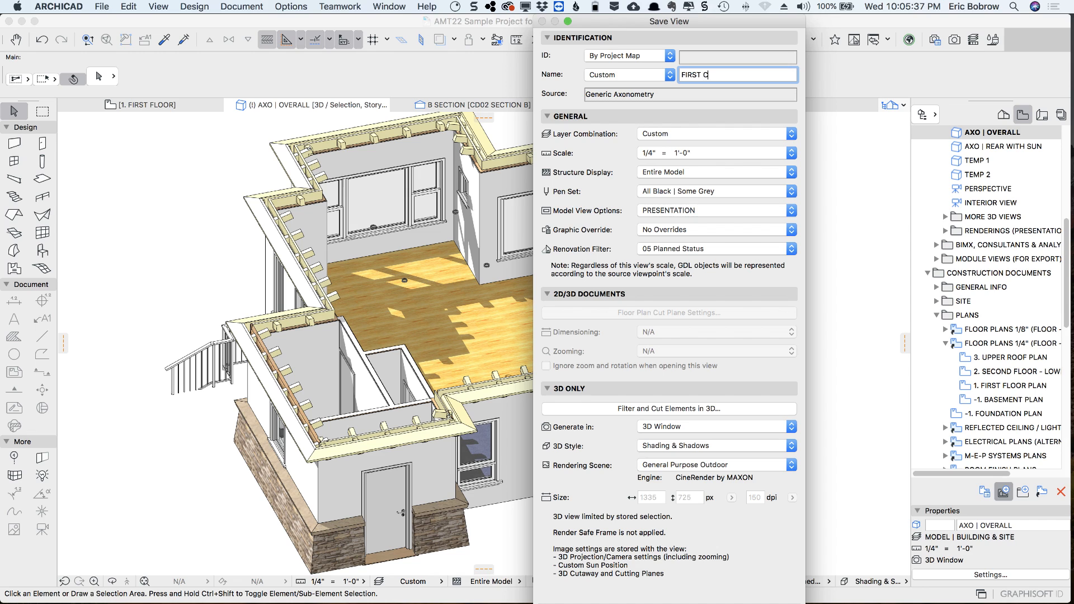
{"action": "type", "text": "FLOOR ONLY IN 3D"}
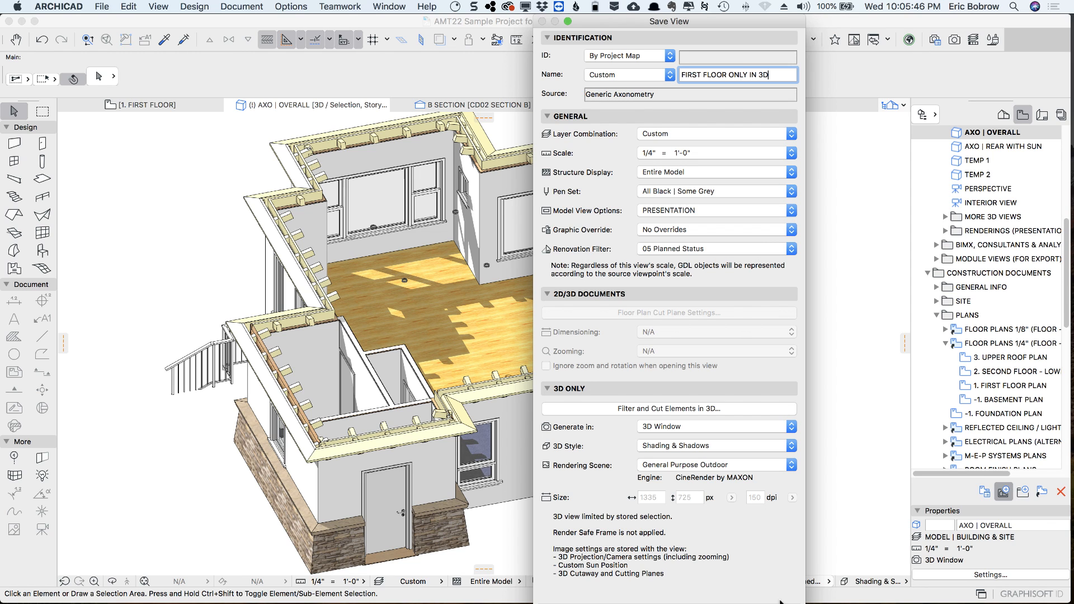
{"action": "key", "text": "Return"}
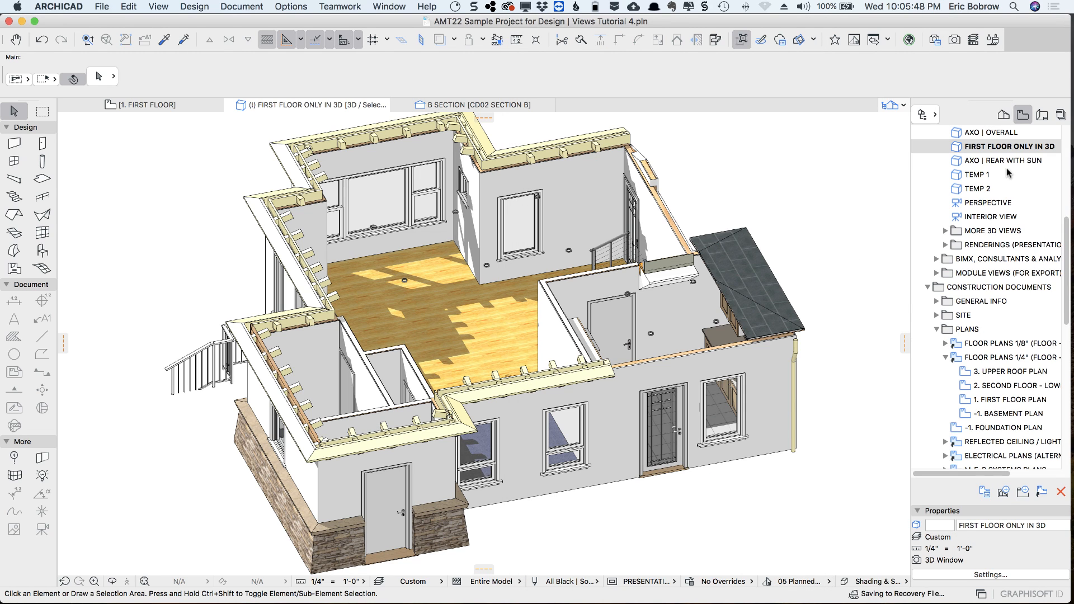
Open the AXO | OVERALL view for comparison, and reopen the saved FIRST FLOOR ONLY IN 3D view
{"action": "left_click", "coordinate": [956, 135]}
{"action": "double_click", "coordinate": [957, 135]}
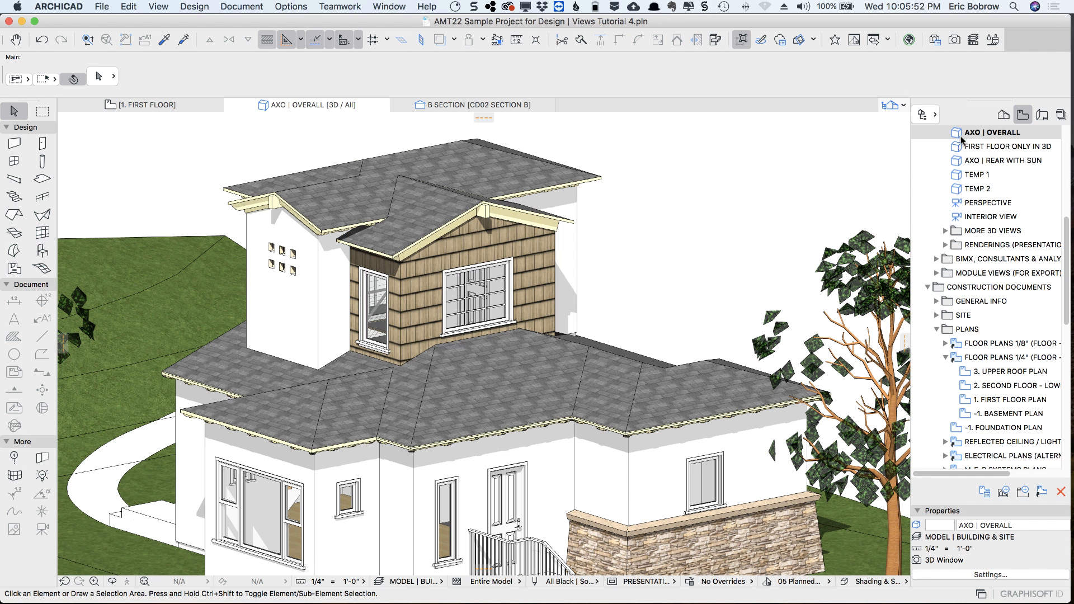
{"action": "double_click", "coordinate": [957, 147]}
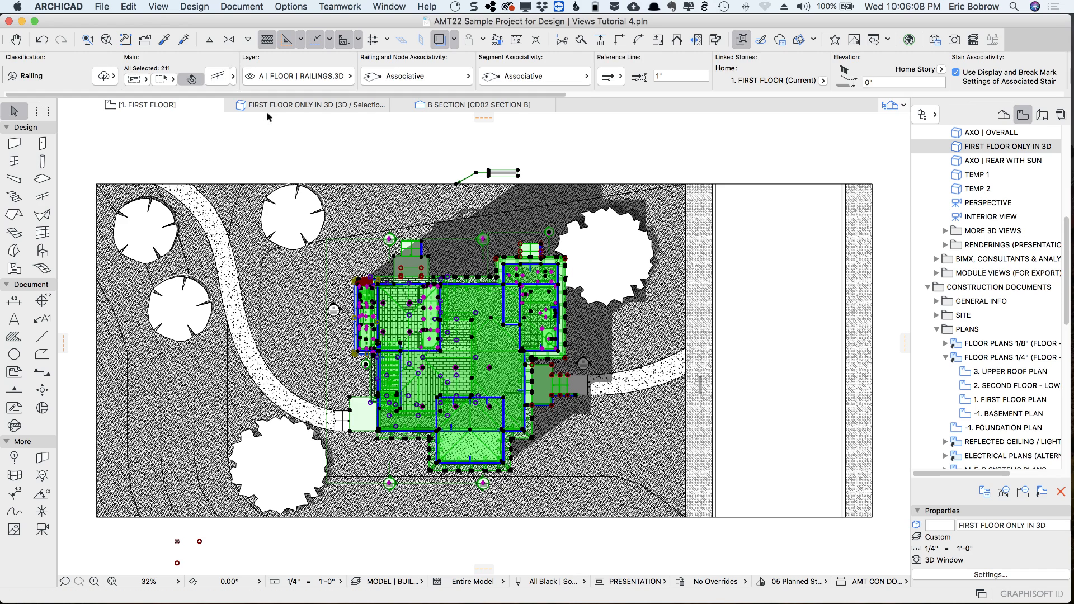
Clear the selection on the first floor plan and set the Marquee tool to the polygonal method
{"action": "left_click", "coordinate": [415, 147]}
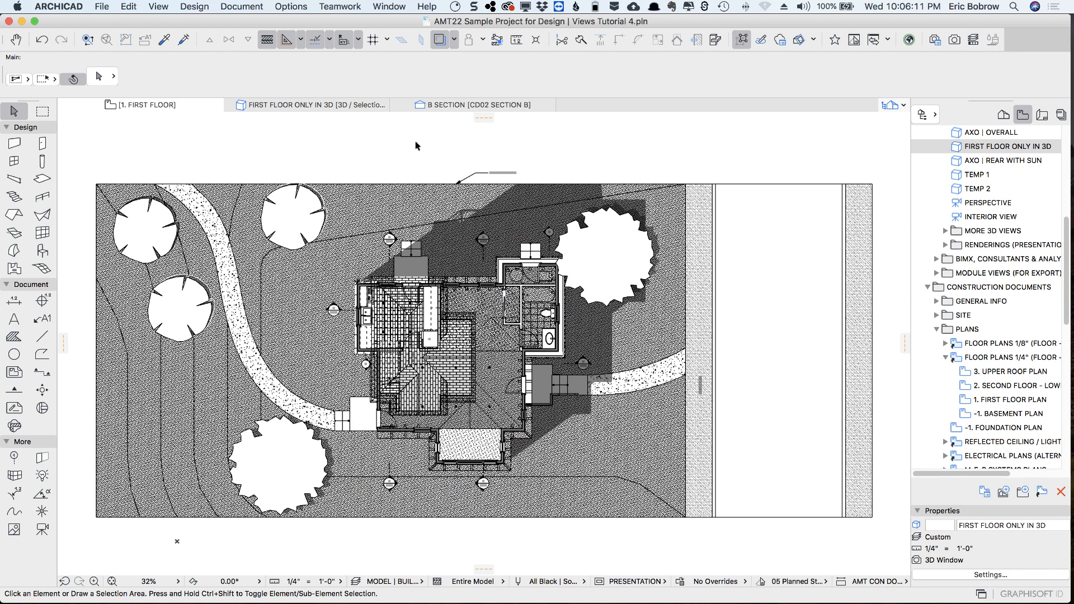
{"action": "left_click", "coordinate": [43, 113]}
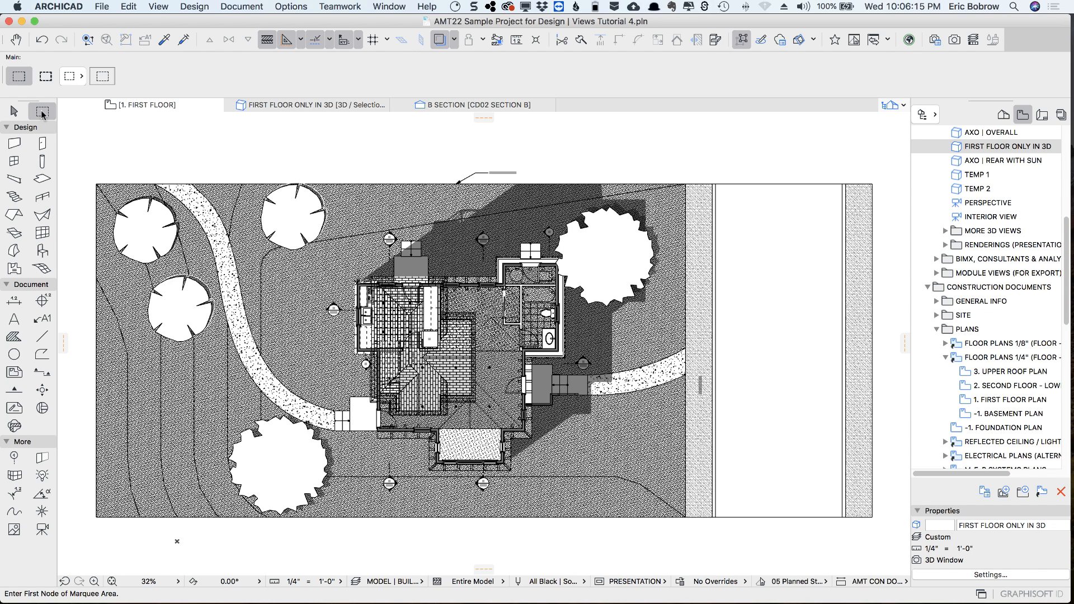
{"action": "left_click", "coordinate": [78, 78]}
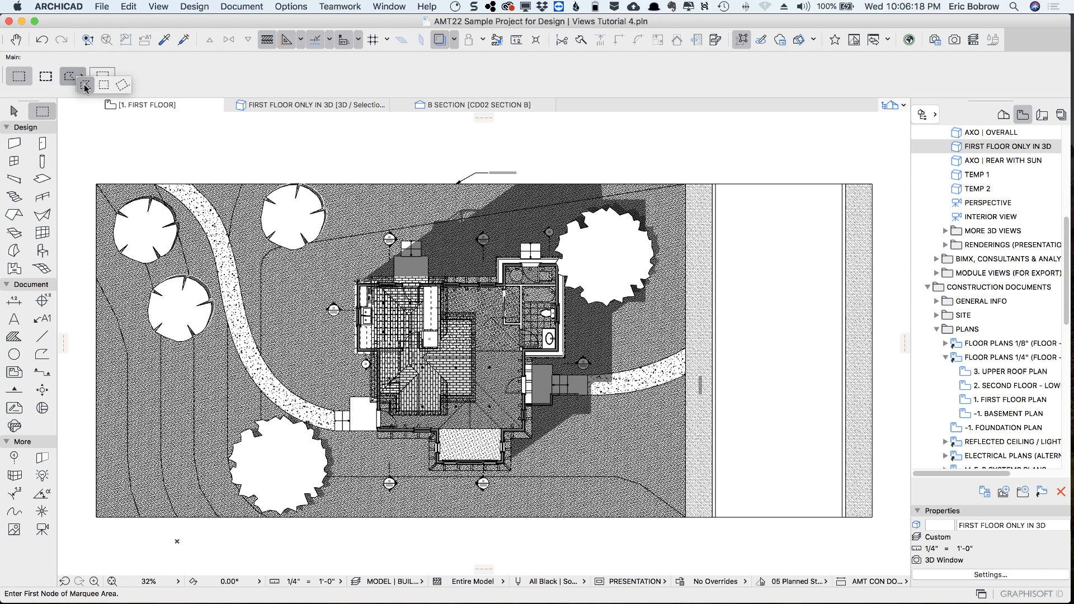
{"action": "left_click", "coordinate": [85, 87]}
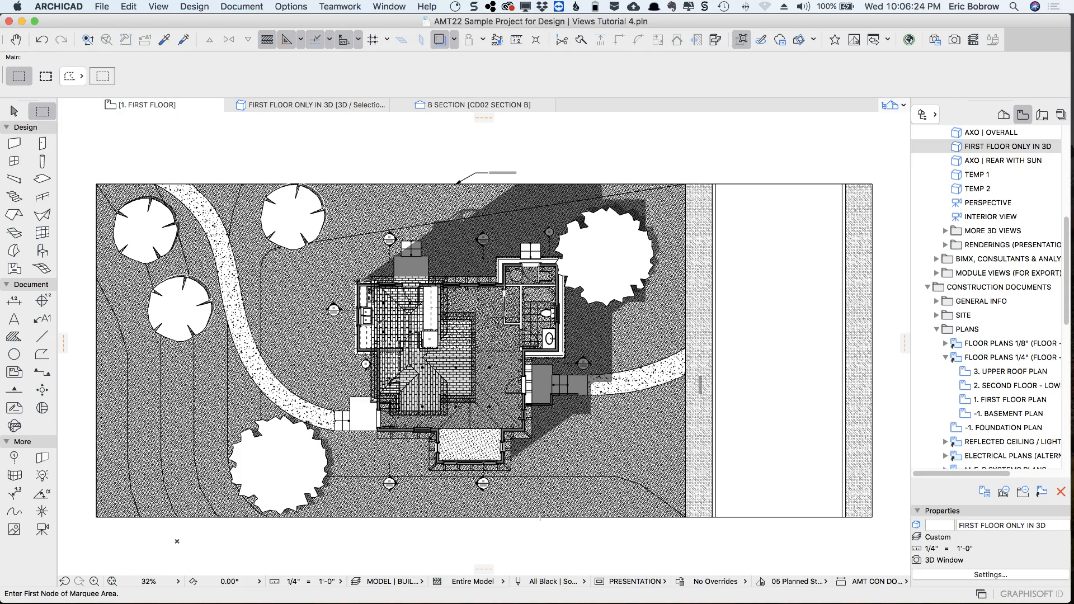
Select the section B marker on the first floor plan, examine the B SECTION drawing, and return to the plan with nothing selected
{"action": "scroll", "coordinate": [374, 328], "scroll_direction": "up", "scroll_amount": 5}
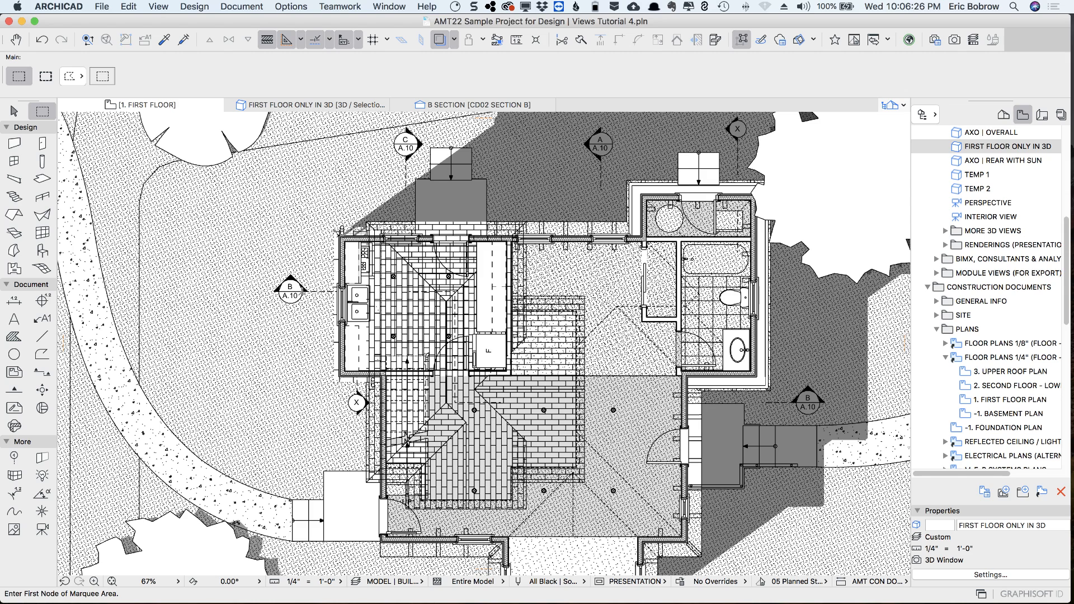
{"action": "left_click", "coordinate": [291, 290]}
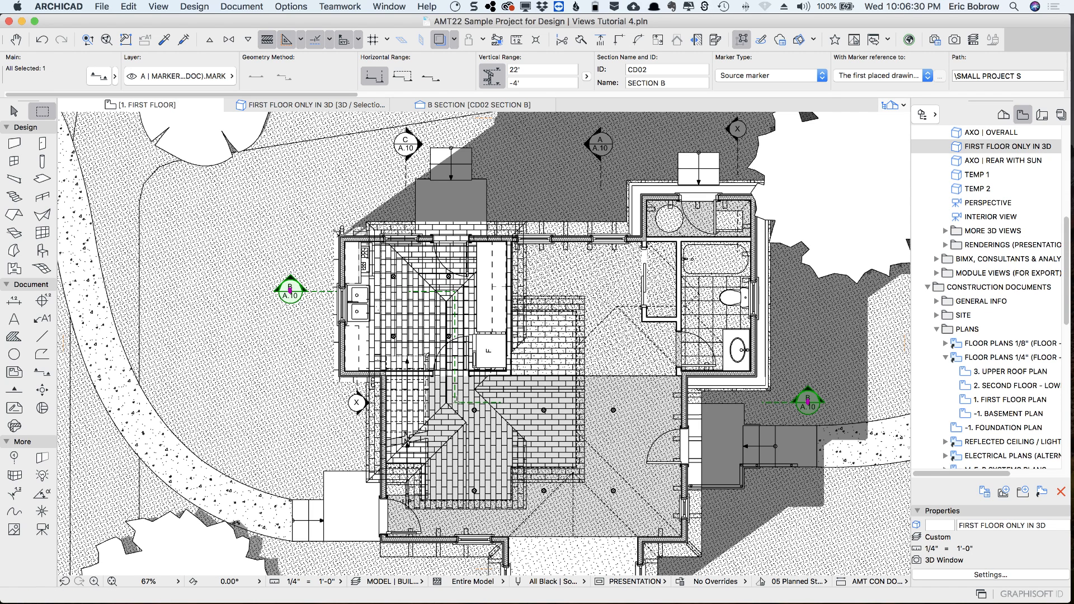
{"action": "left_click", "coordinate": [479, 106]}
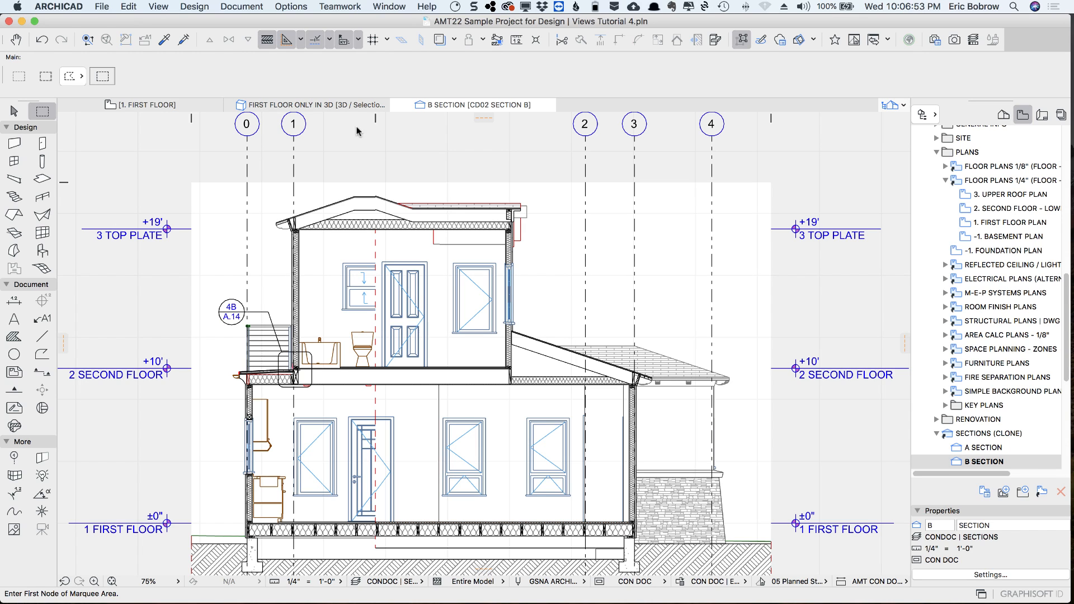
{"action": "left_click", "coordinate": [167, 108]}
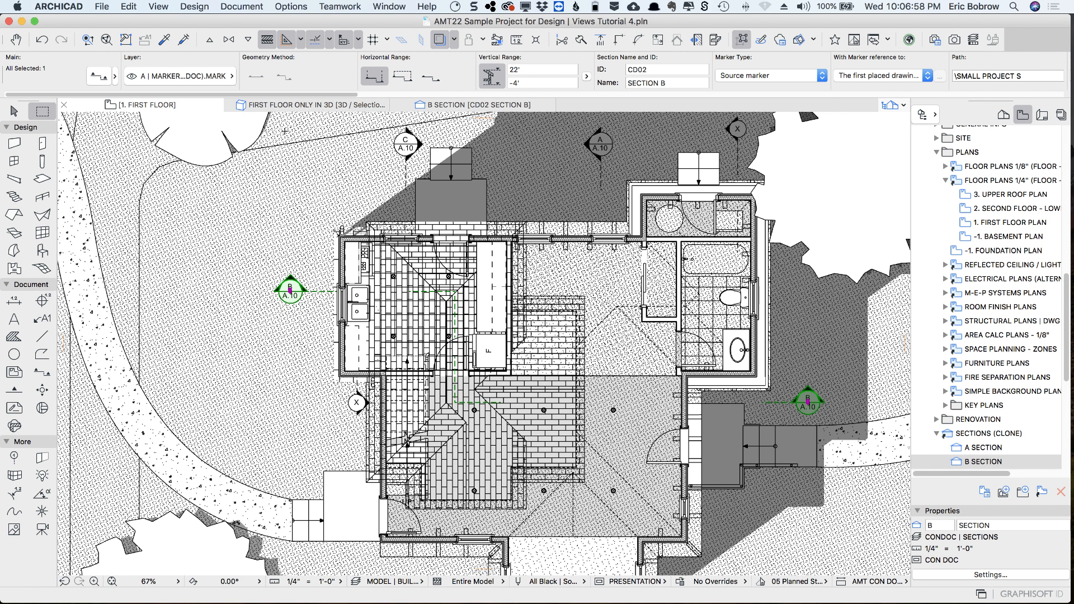
{"action": "key", "text": "Escape"}
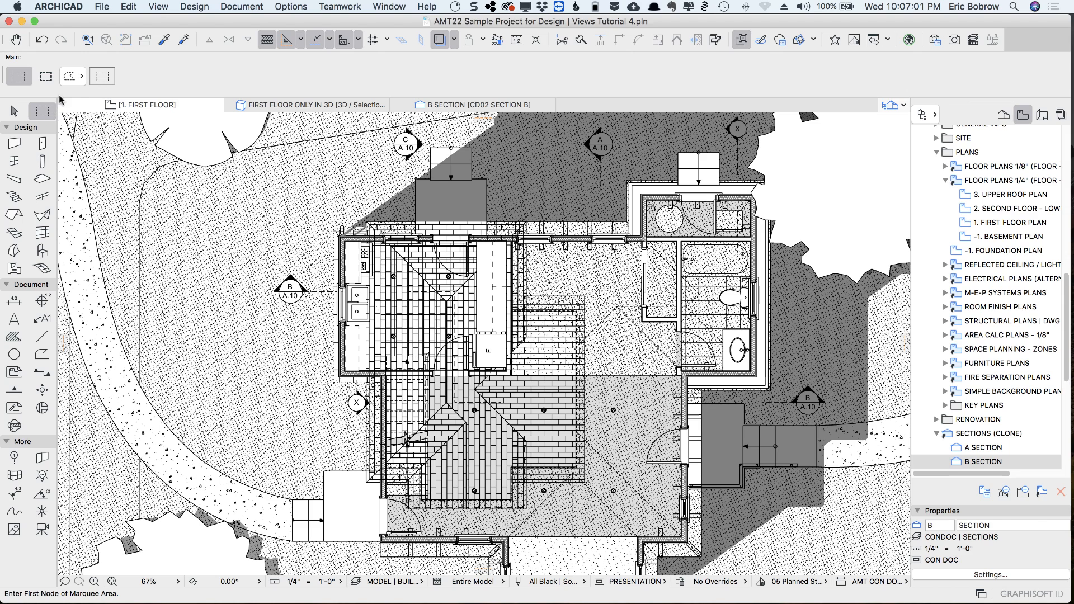
Draw an all-stories polygonal marquee along the stepped section B line and around the rear of the house, and show it in 3D
{"action": "left_click", "coordinate": [46, 76]}
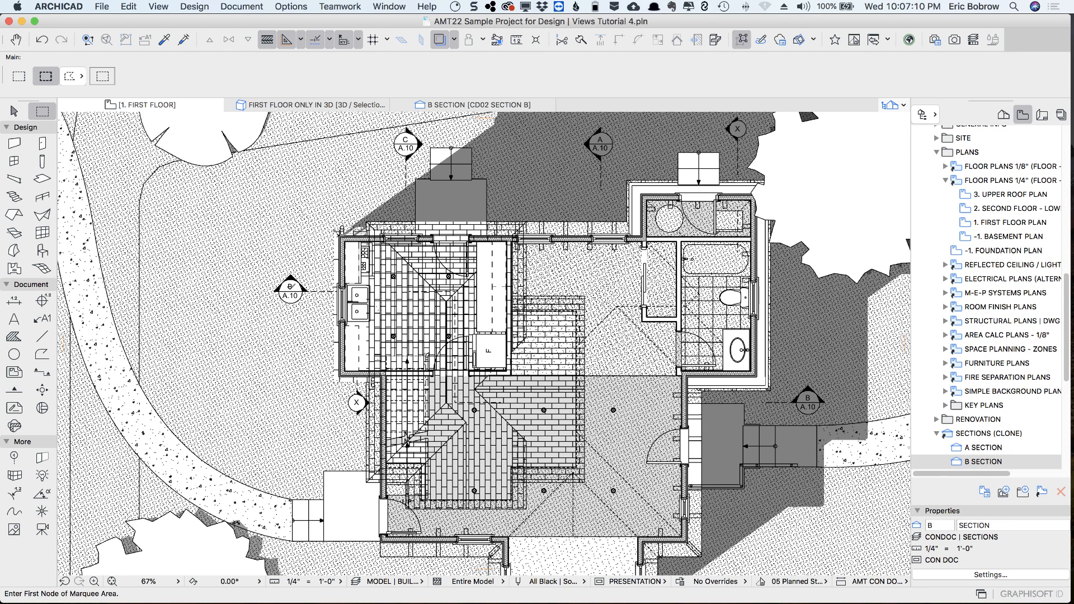
{"action": "left_click", "coordinate": [290, 291]}
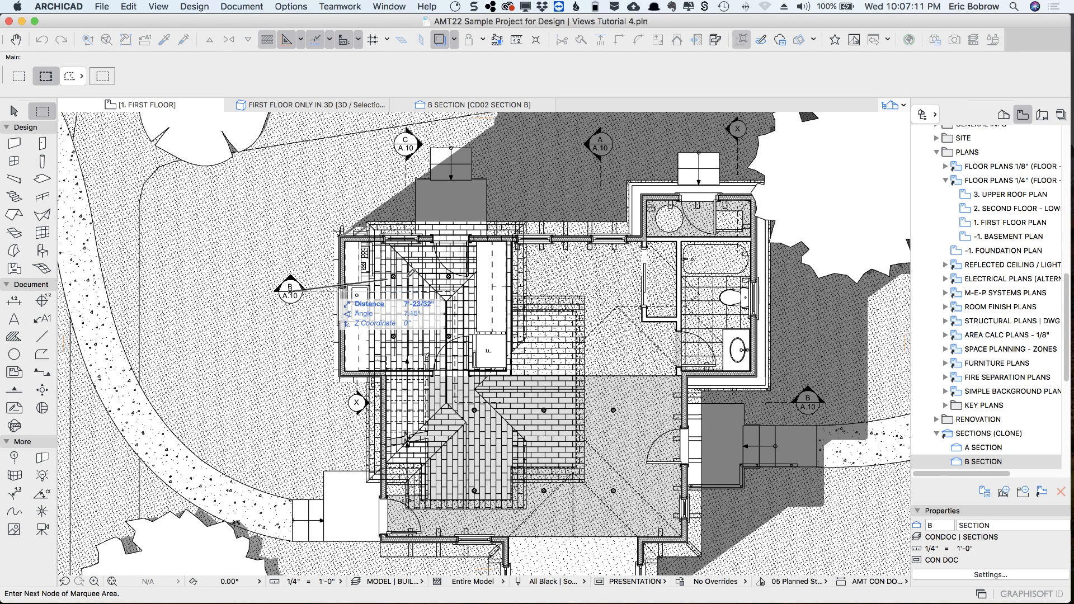
{"action": "left_click", "coordinate": [457, 289]}
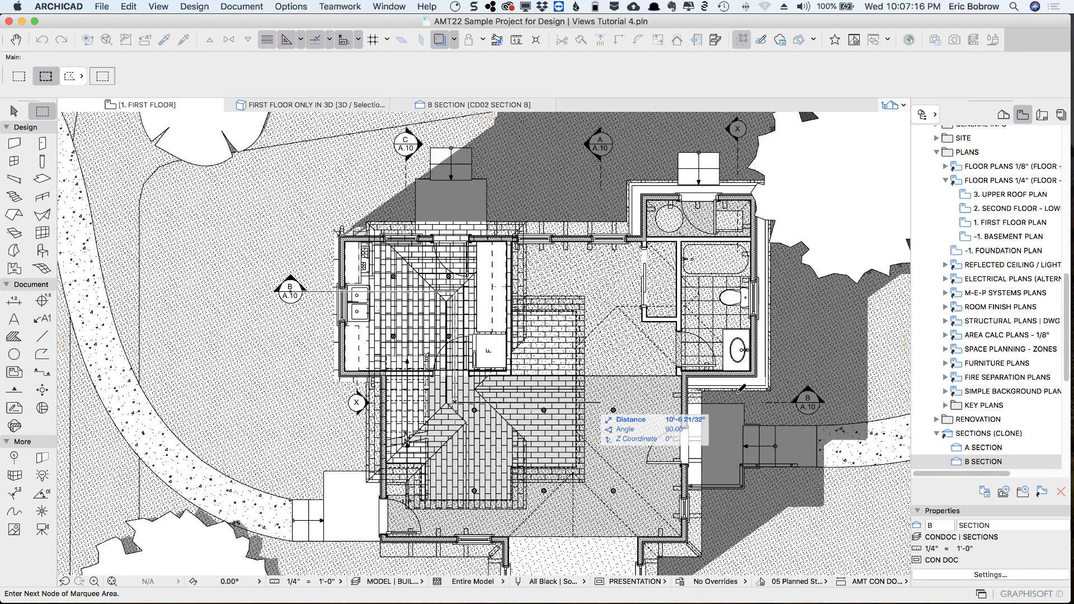
{"action": "left_click", "coordinate": [455, 401]}
{"action": "left_click", "coordinate": [807, 401]}
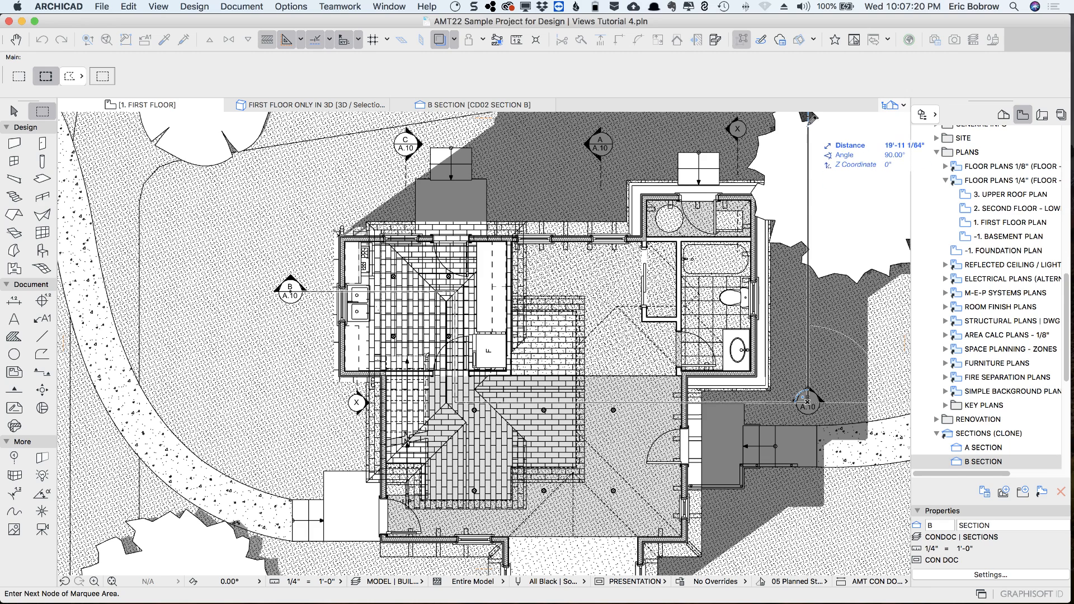
{"action": "left_click", "coordinate": [807, 134]}
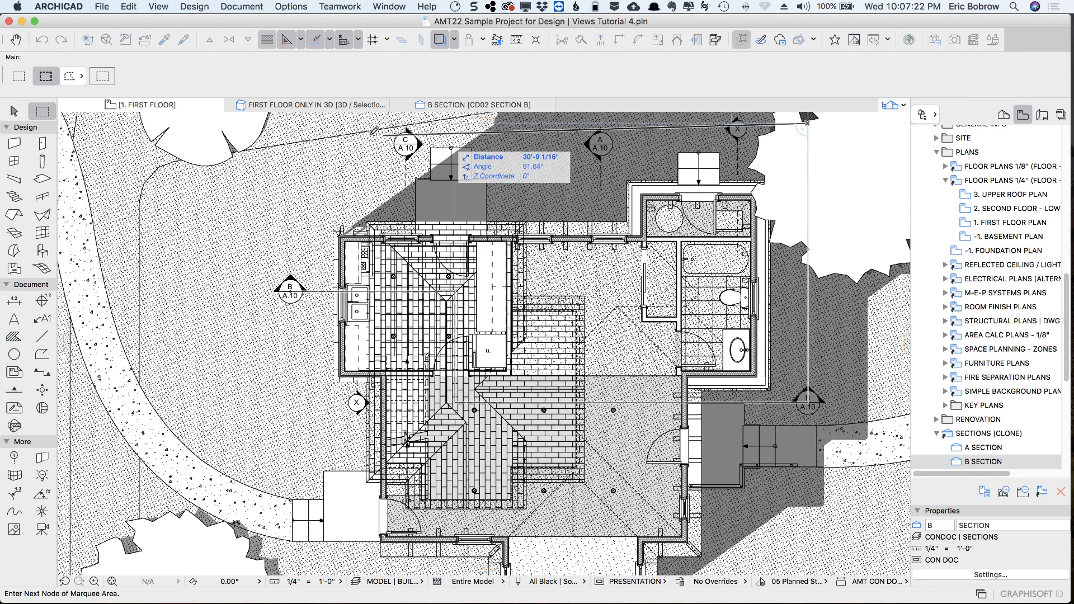
{"action": "double_click", "coordinate": [290, 291]}
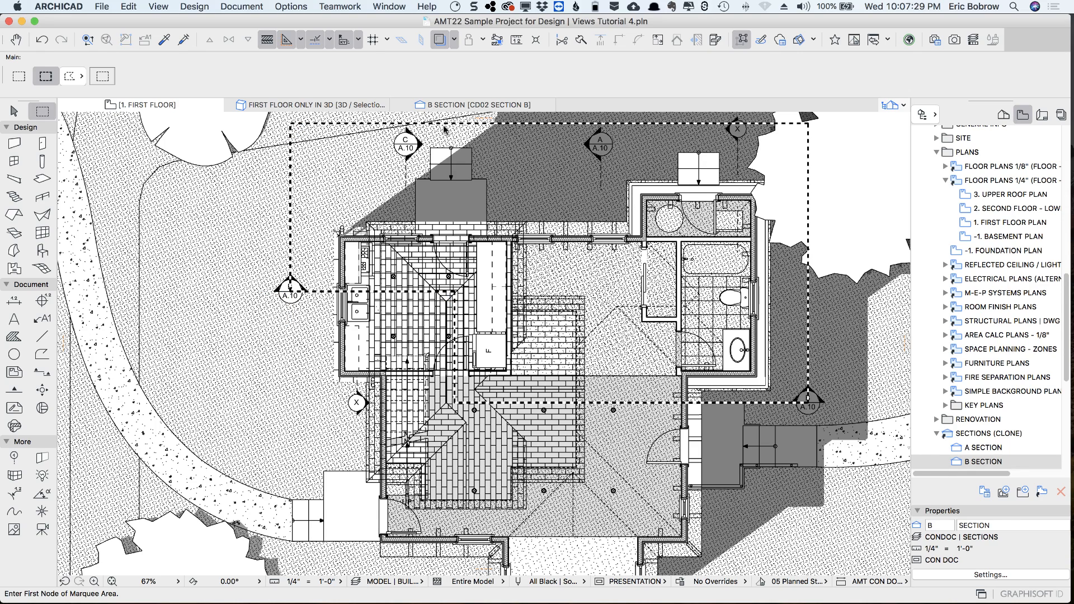
{"action": "key", "text": "F5"}
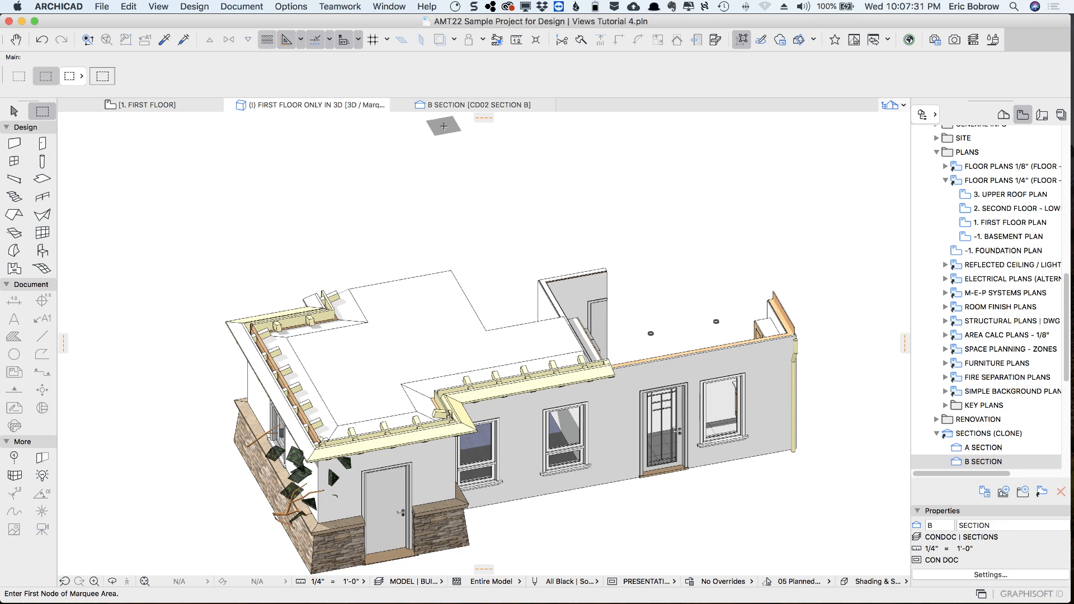
Set the stories shown in 3D to Infinite so the marquee cutaway covers every level of the house
{"action": "key", "text": "super+alt+F5"}
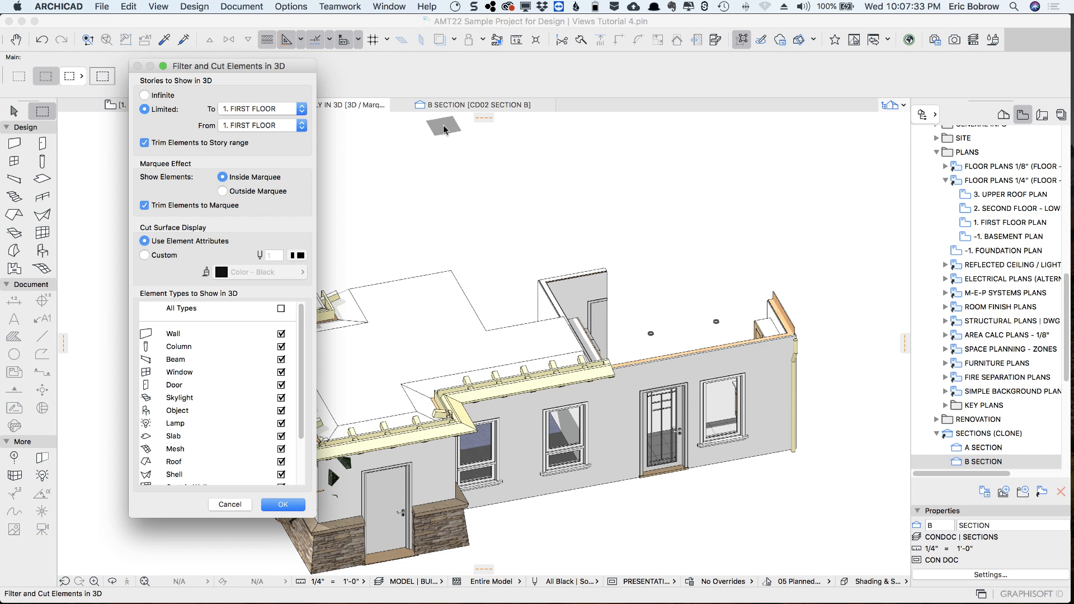
{"action": "left_click", "coordinate": [149, 95]}
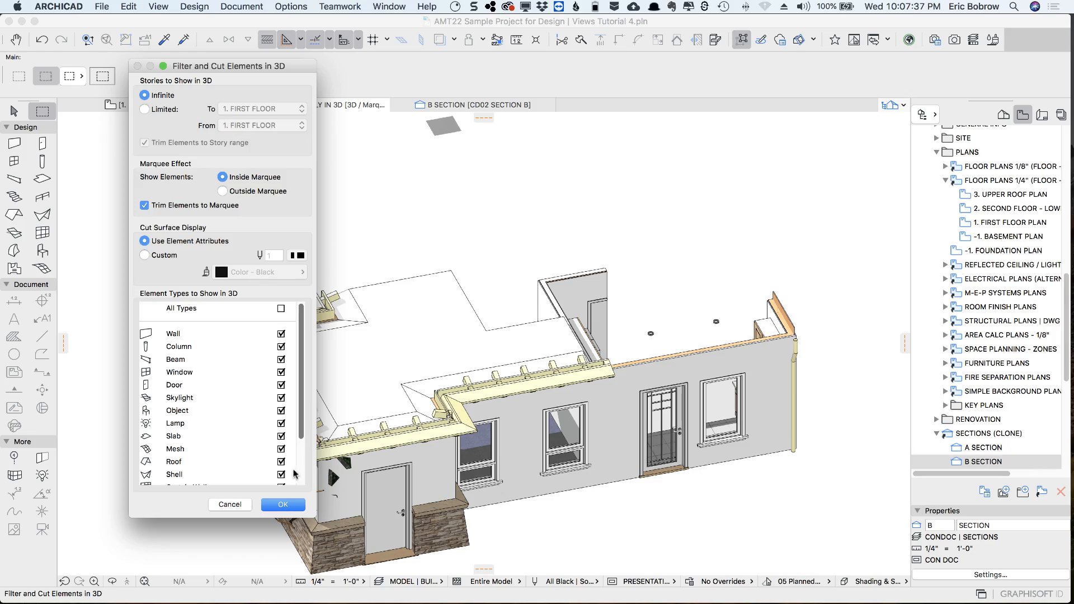
{"action": "left_click", "coordinate": [284, 505]}
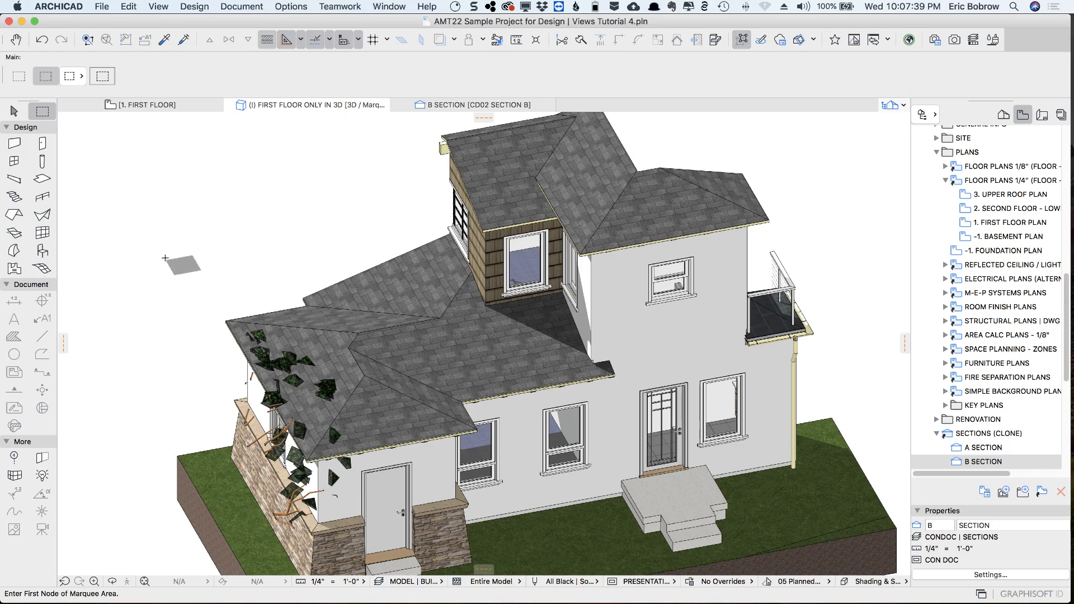
Turn the cutaway to its cut side and look perpendicular to the cut face of the second-floor structure
{"action": "middle_click_drag", "start_coordinate": [165, 261], "coordinate": [797, 247], "text": "shift"}
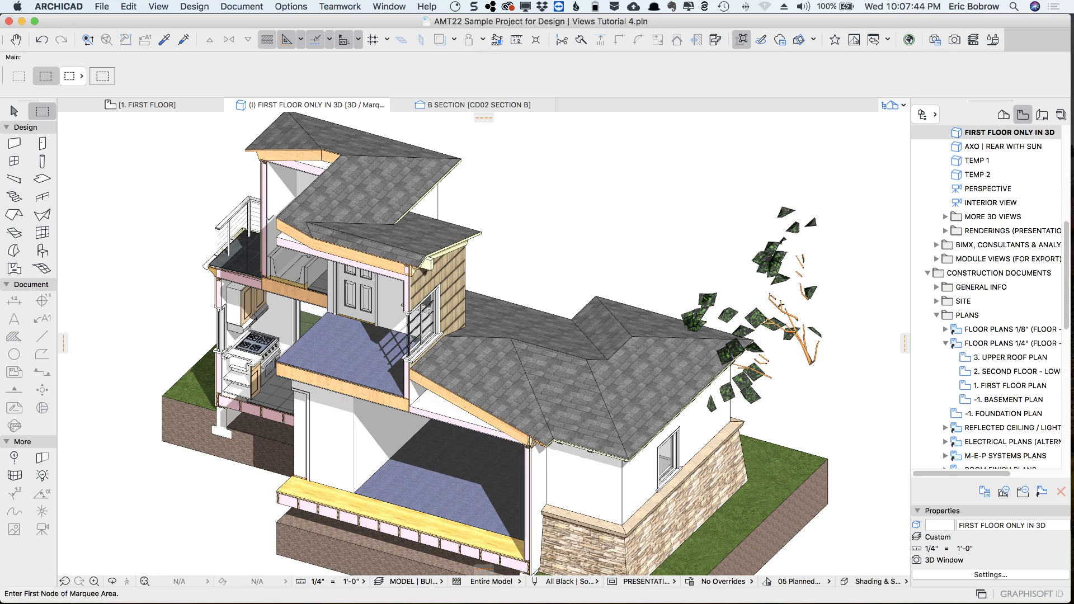
{"action": "middle_click_drag", "start_coordinate": [170, 208], "coordinate": [400, 183], "text": "shift"}
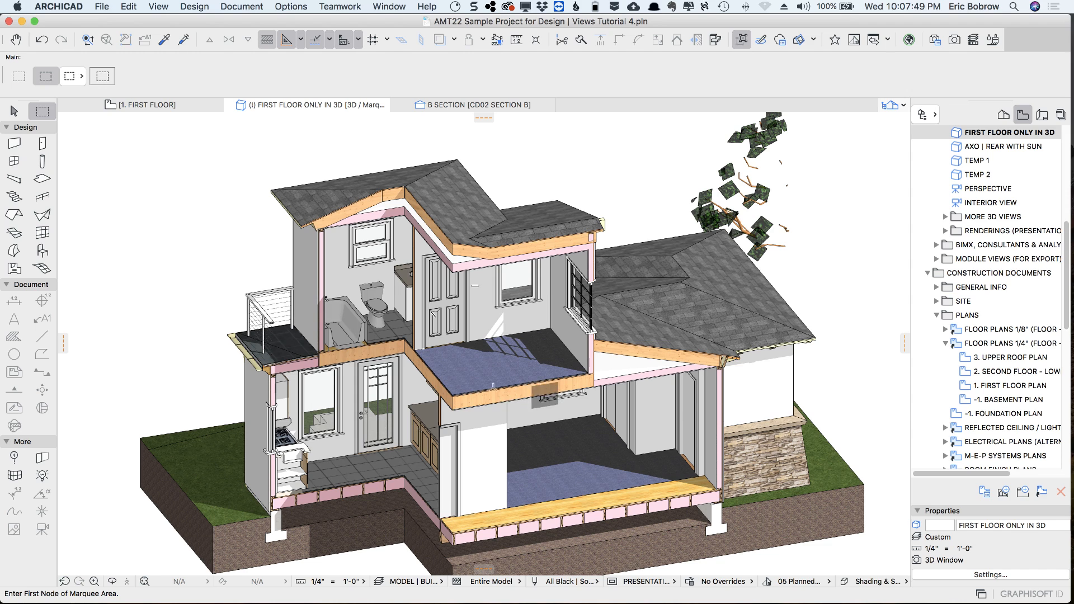
{"action": "left_click", "coordinate": [159, 7]}
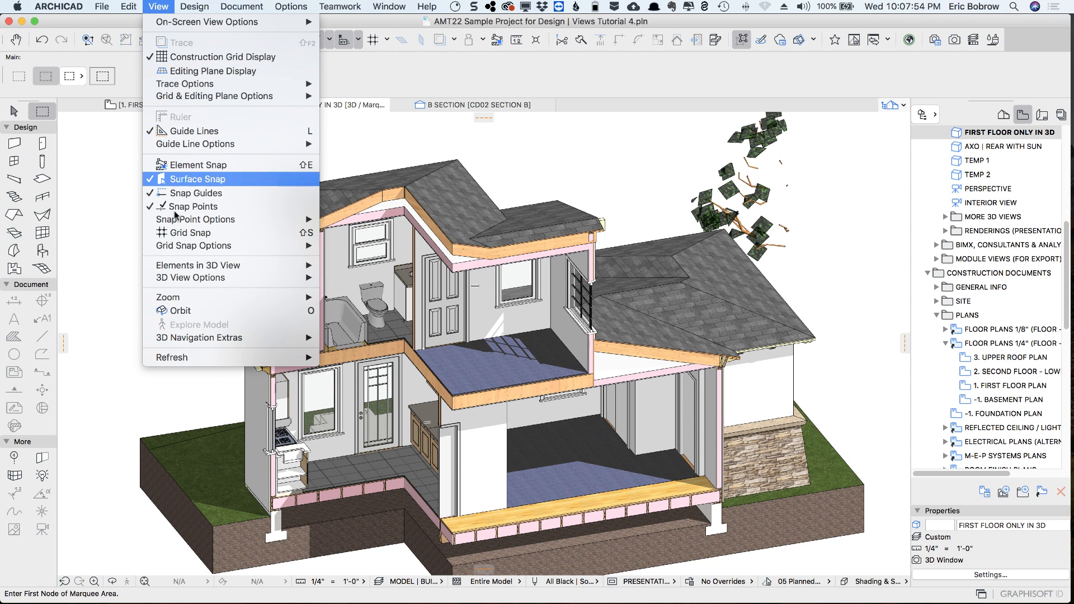
{"action": "mouse_move", "coordinate": [222, 339]}
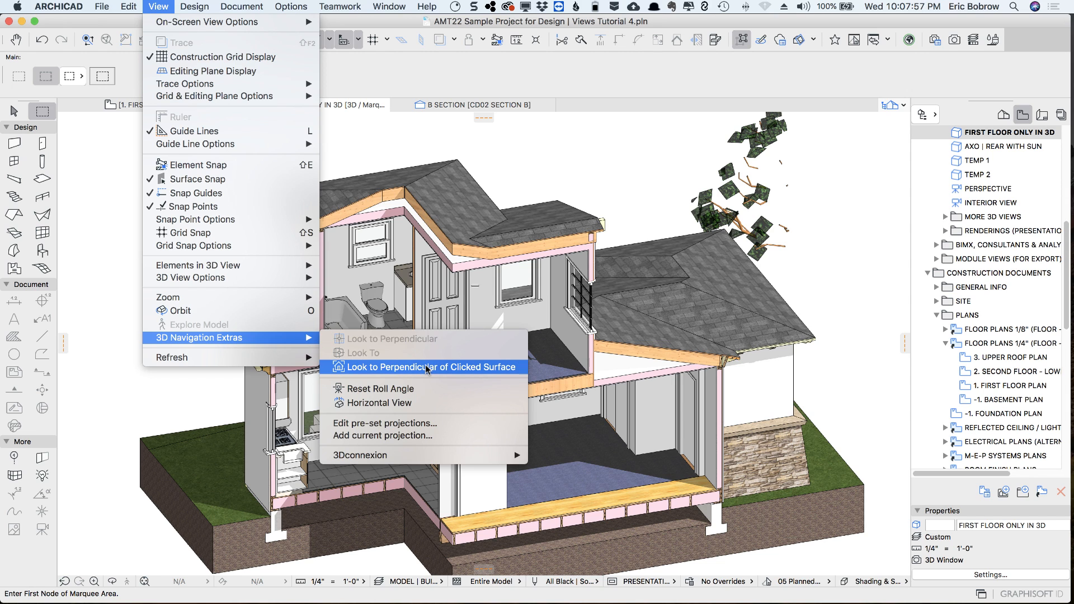
{"action": "left_click", "coordinate": [467, 369]}
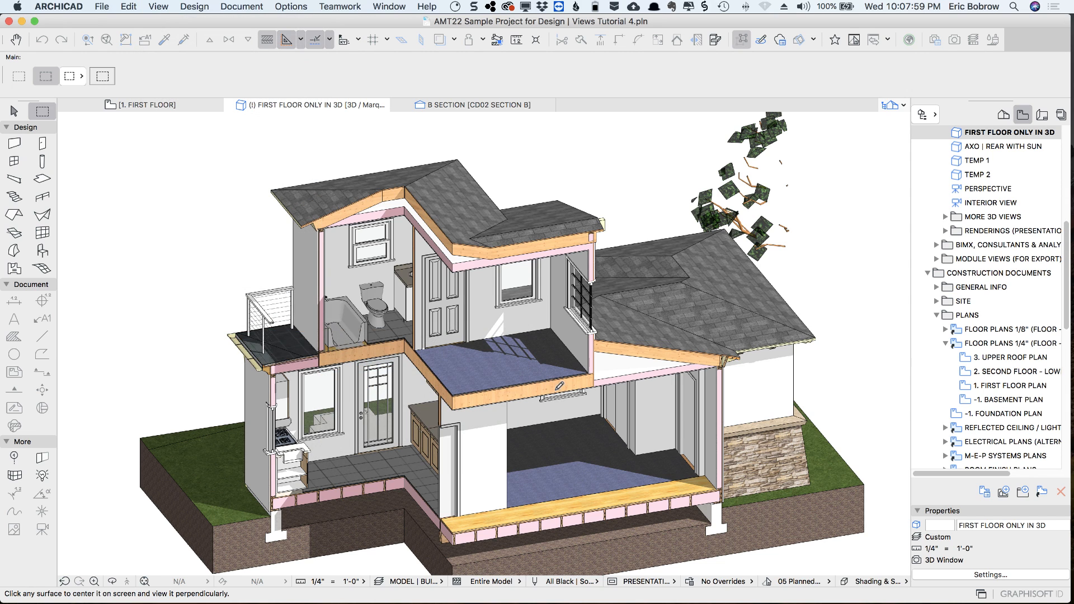
{"action": "left_click", "coordinate": [556, 384]}
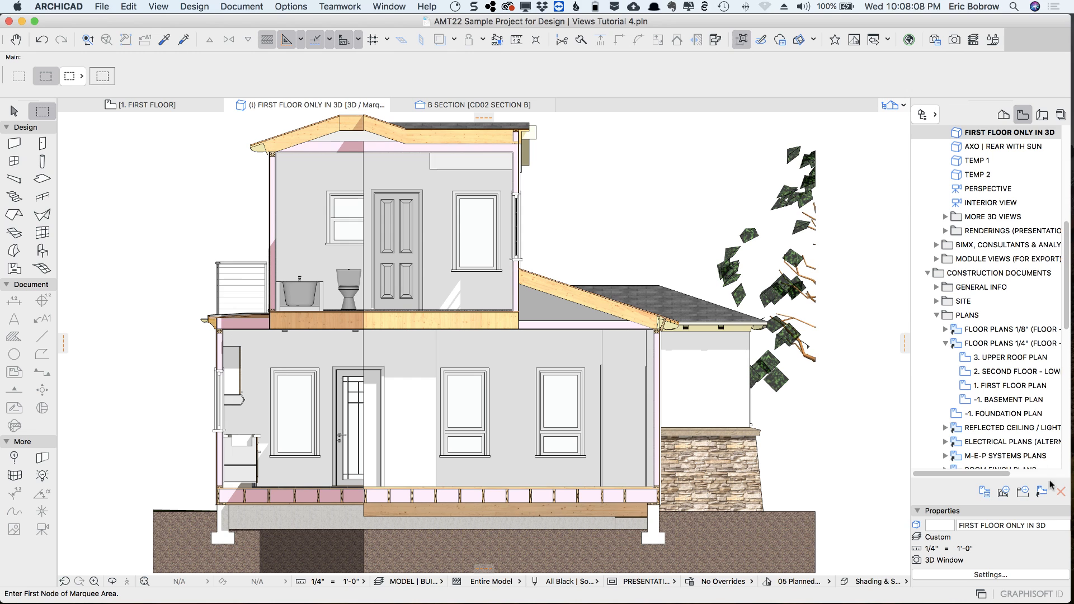
Save the current 3D cutaway as a new view named CUTAWAY SECTION B
{"action": "left_click", "coordinate": [1003, 492]}
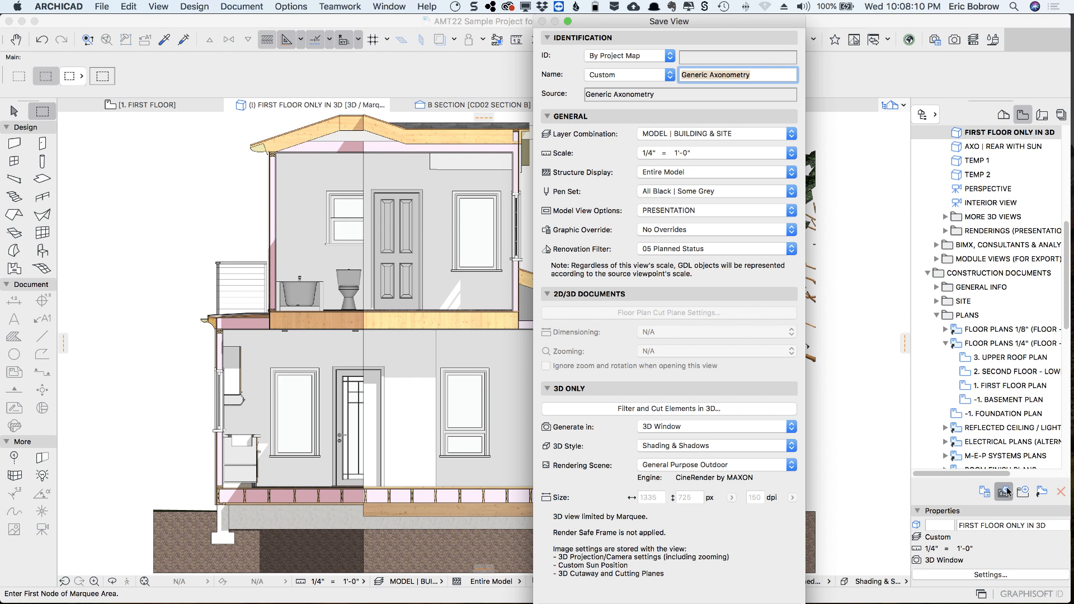
{"action": "type", "text": "CUTAWAY SECTION B"}
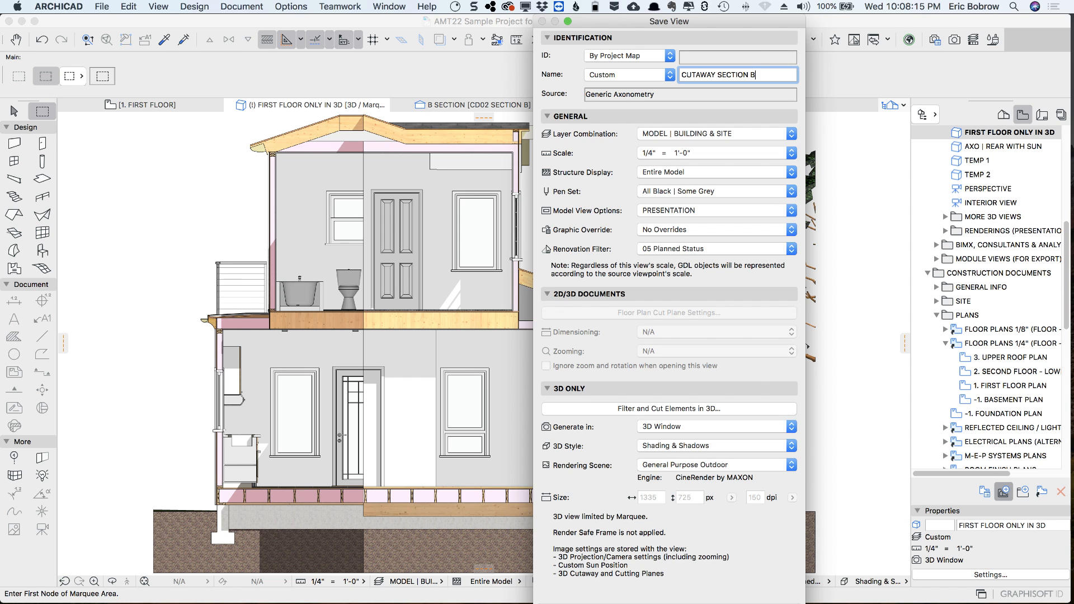
{"action": "key", "text": "Return"}
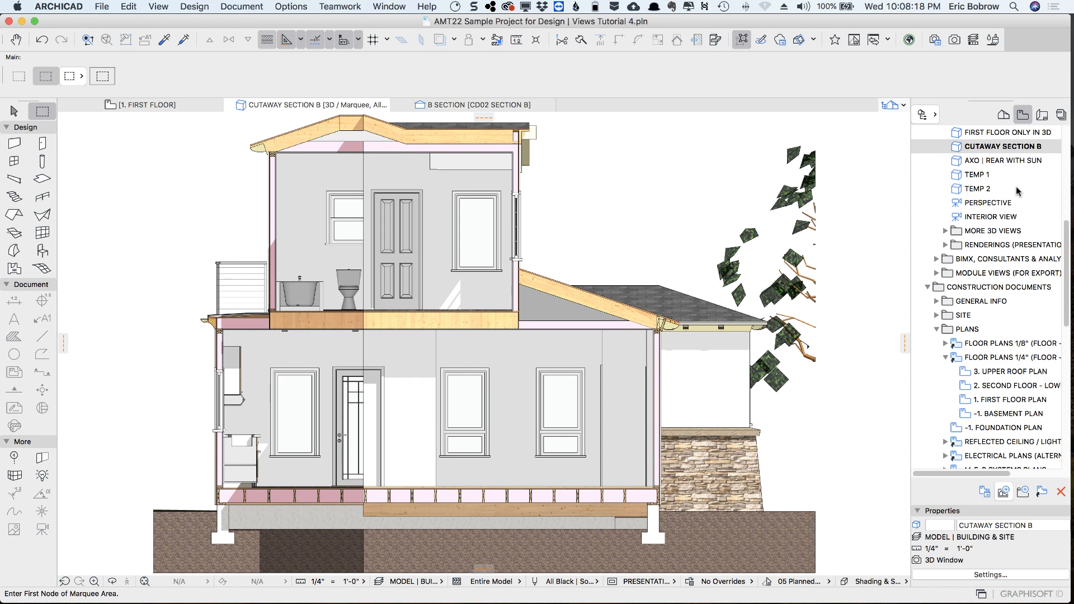
Compare the B SECTION drawing with the CUTAWAY SECTION B 3D view, and check the section drawing's layer combination
{"action": "left_click", "coordinate": [447, 105]}
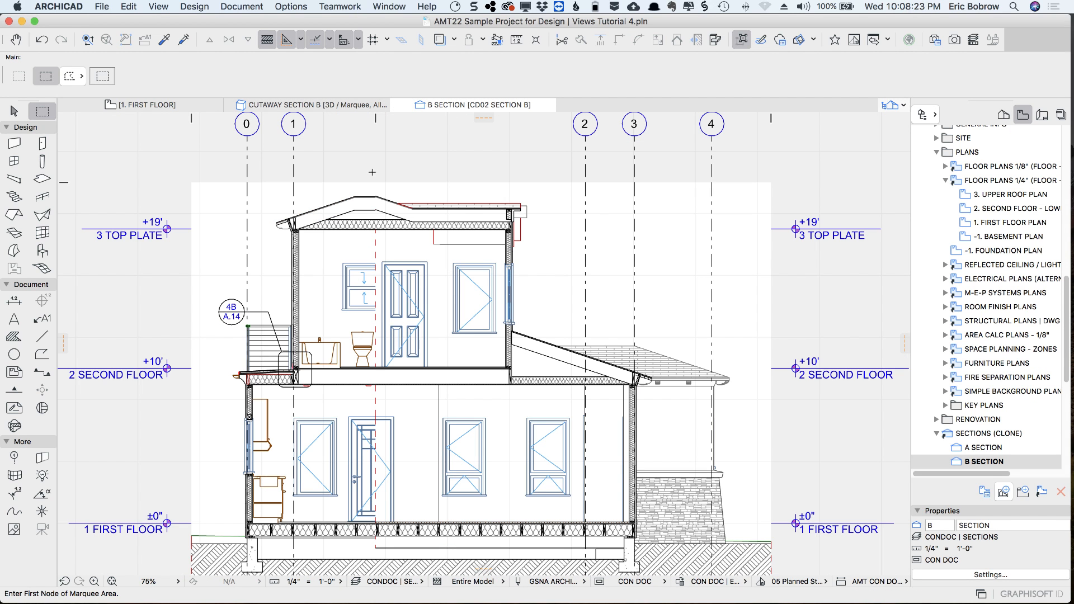
{"action": "left_click", "coordinate": [339, 108]}
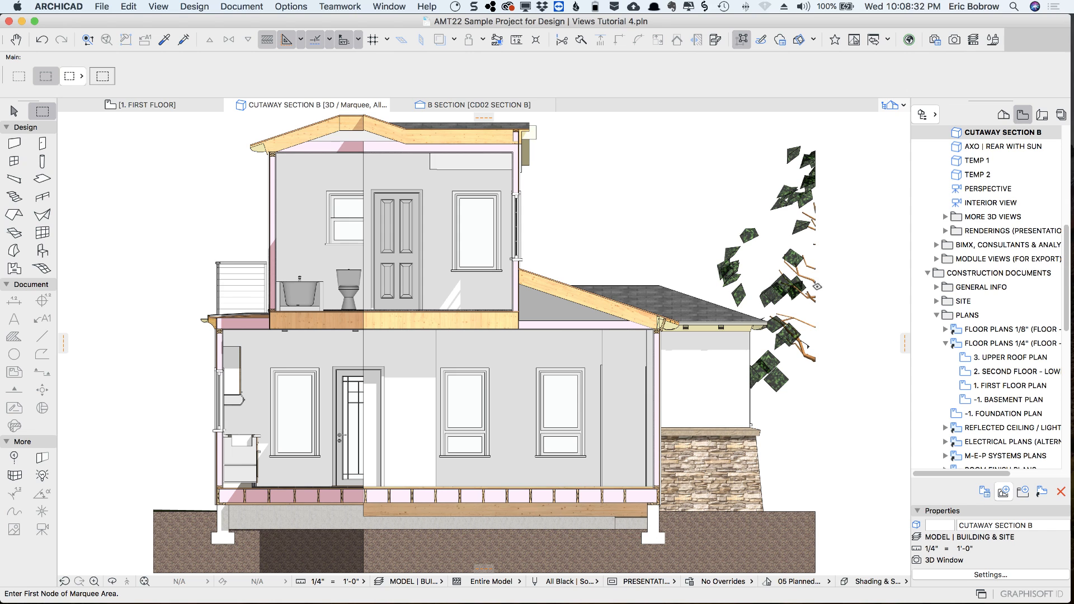
{"action": "left_click", "coordinate": [463, 106]}
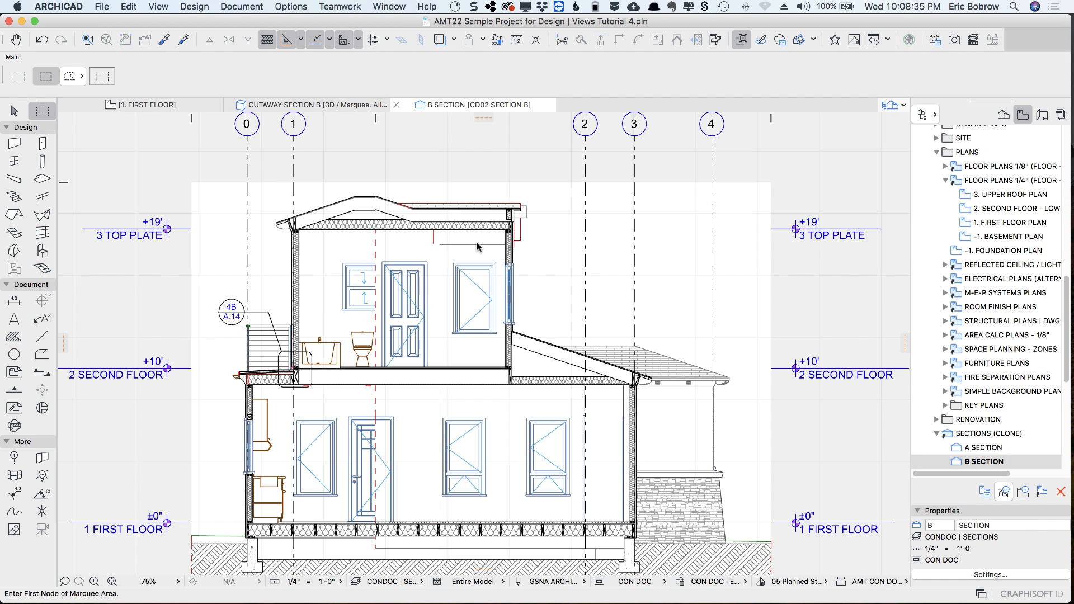
{"action": "left_click", "coordinate": [421, 582]}
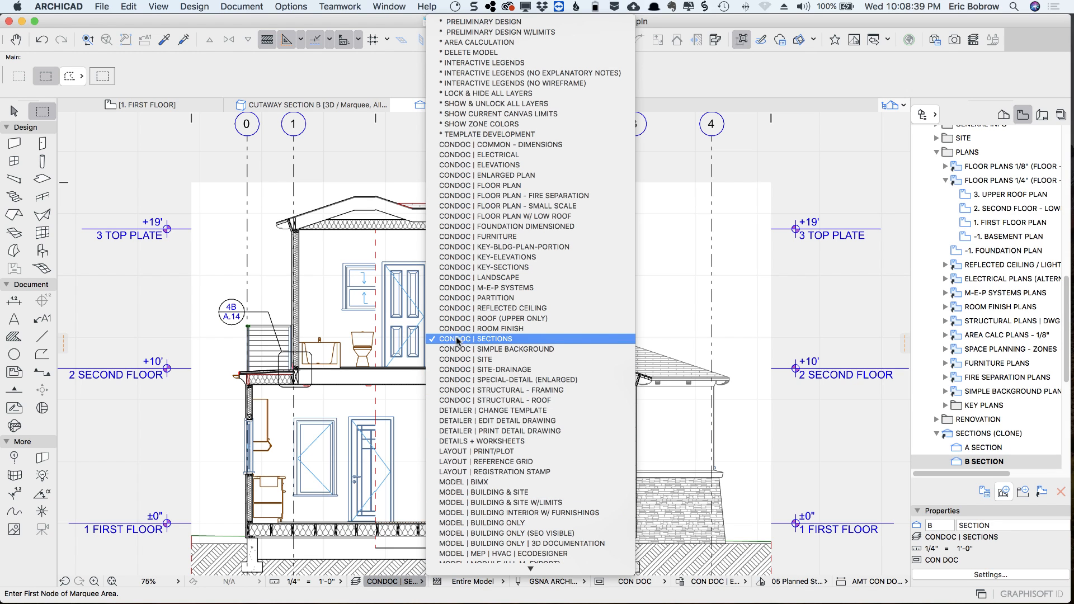
{"action": "left_click", "coordinate": [331, 108]}
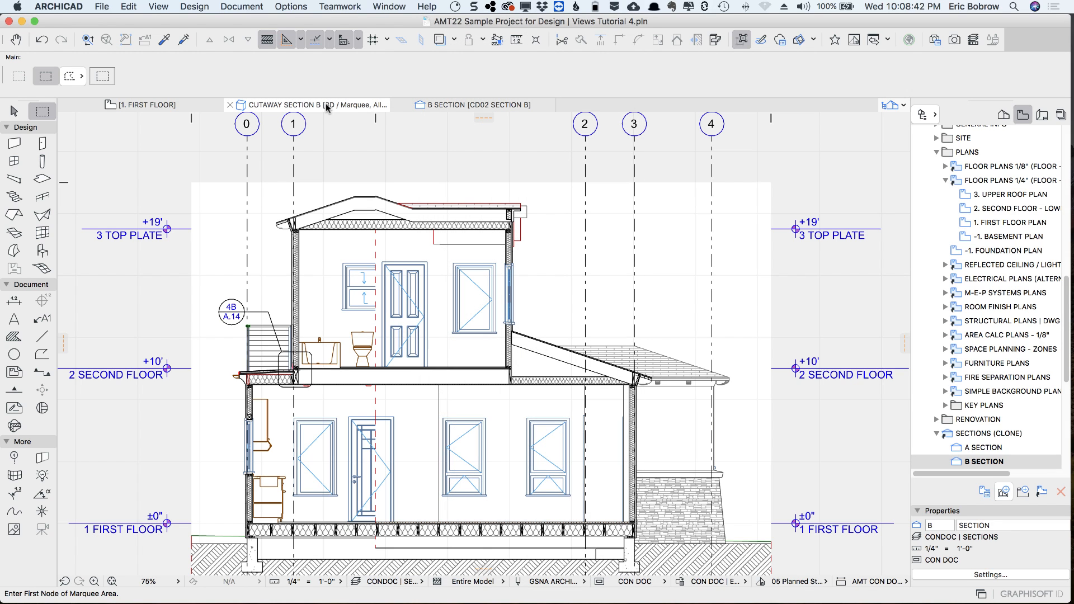
{"action": "left_click", "coordinate": [327, 106]}
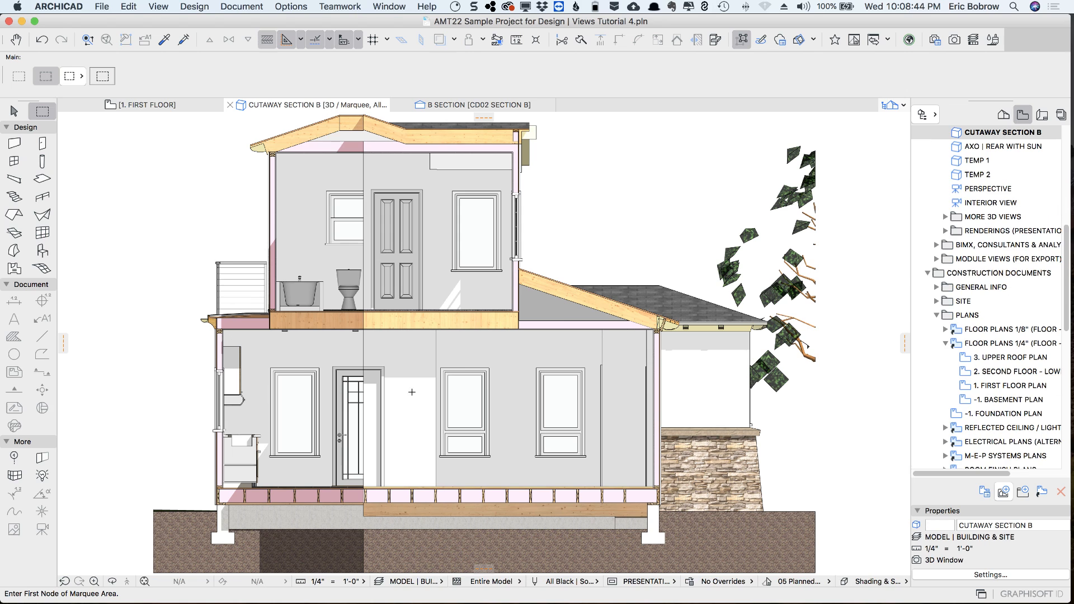
Apply the CONDOC | SECTIONS layer combination to the 3D cutaway and redefine the CUTAWAY SECTION B view with the current window settings
{"action": "left_click", "coordinate": [440, 584]}
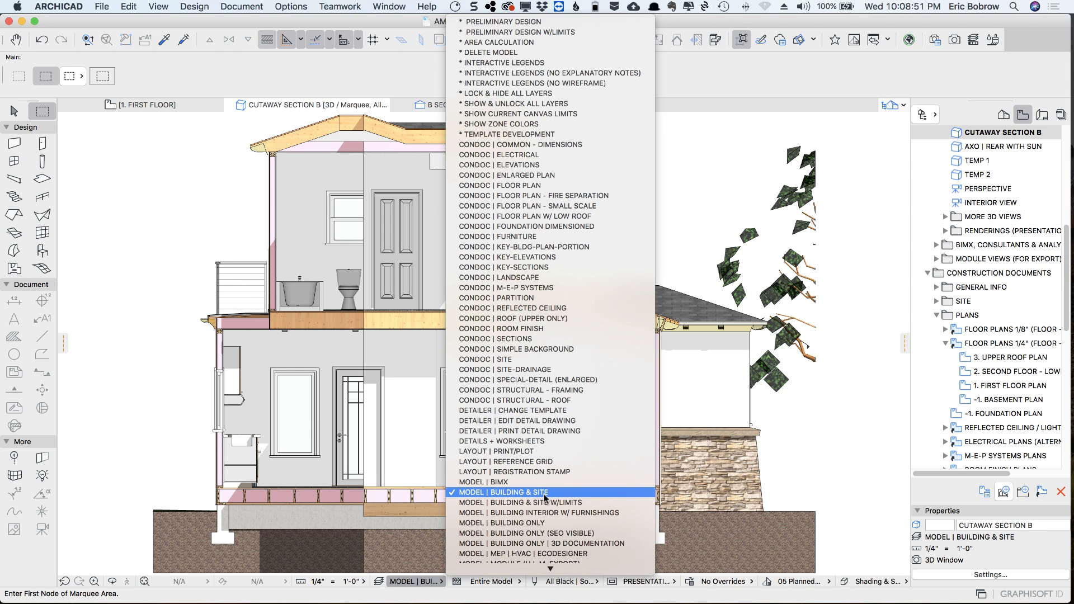
{"action": "left_click", "coordinate": [533, 339]}
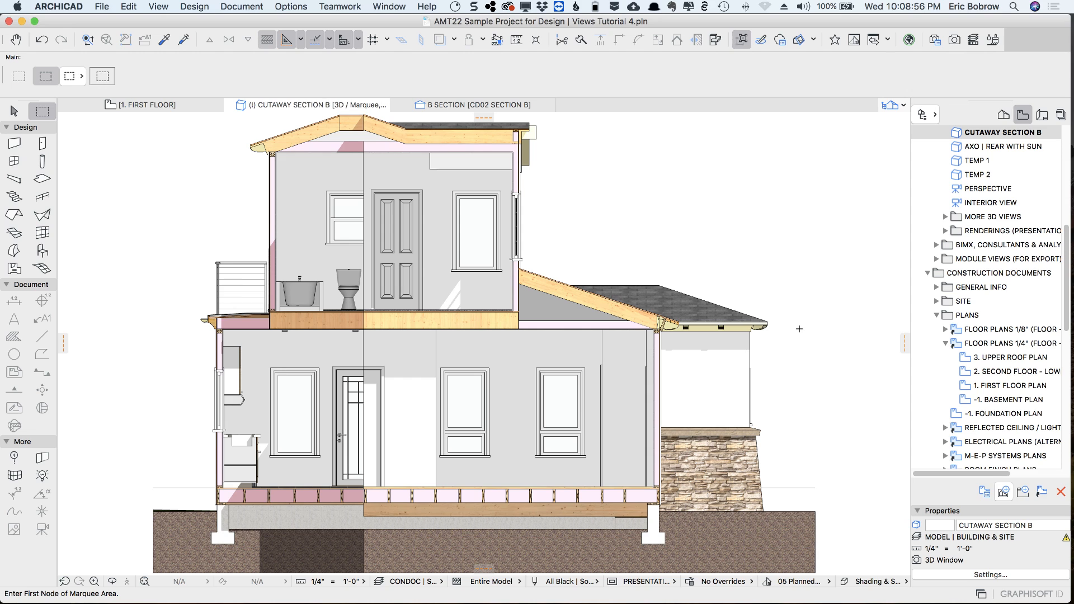
{"action": "right_click", "coordinate": [957, 134]}
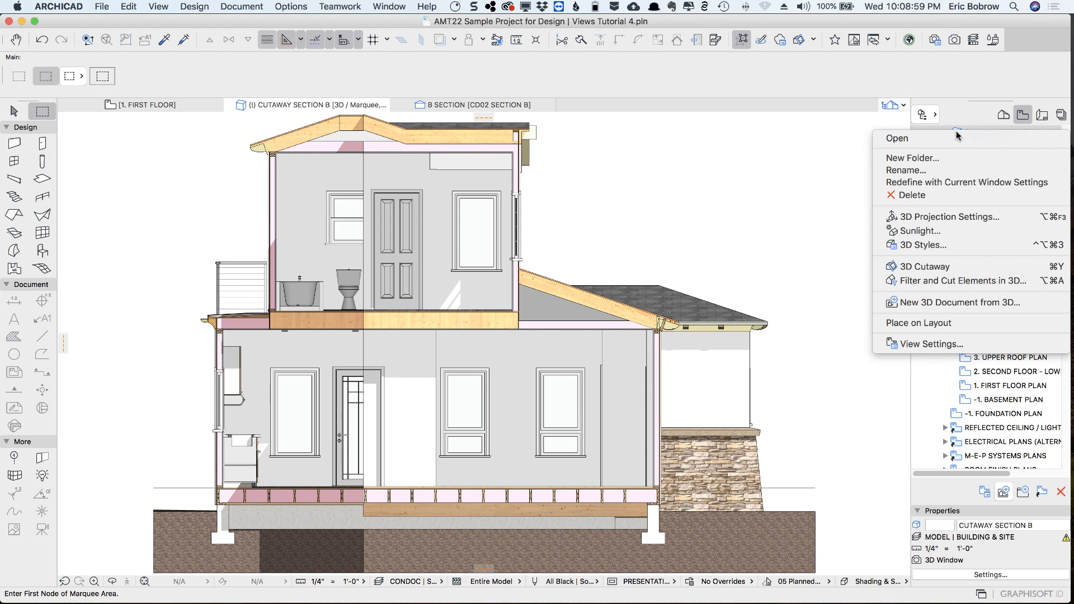
{"action": "left_click", "coordinate": [966, 185]}
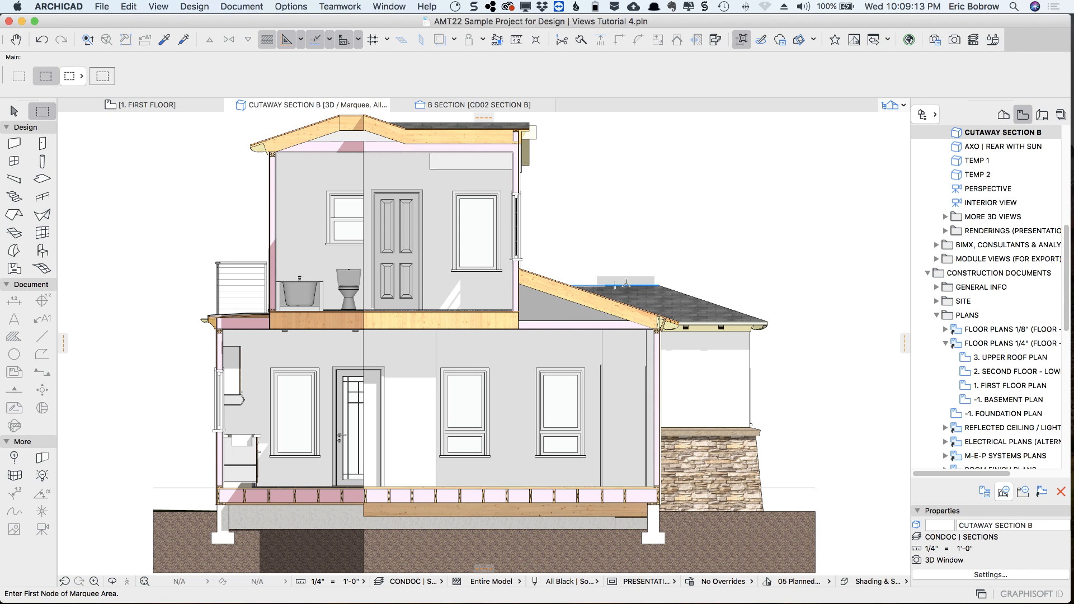
Open the AXO | OVERALL view and apply the MODEL | BUILDING ONLY layer combination
{"action": "scroll", "coordinate": [956, 176], "scroll_direction": "up", "scroll_amount": 3}
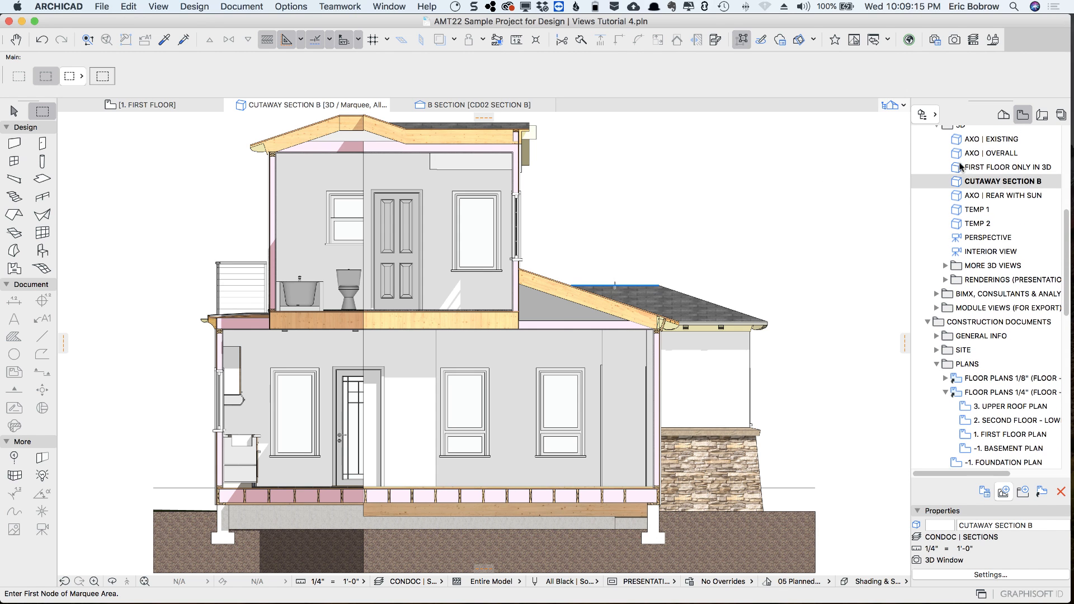
{"action": "double_click", "coordinate": [955, 155]}
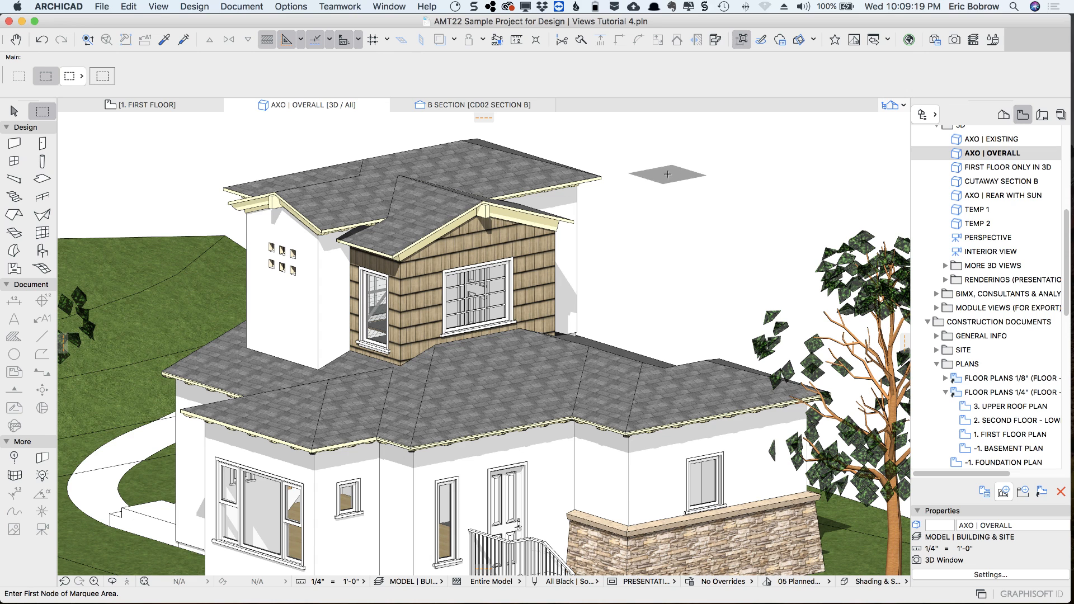
{"action": "left_click", "coordinate": [441, 582]}
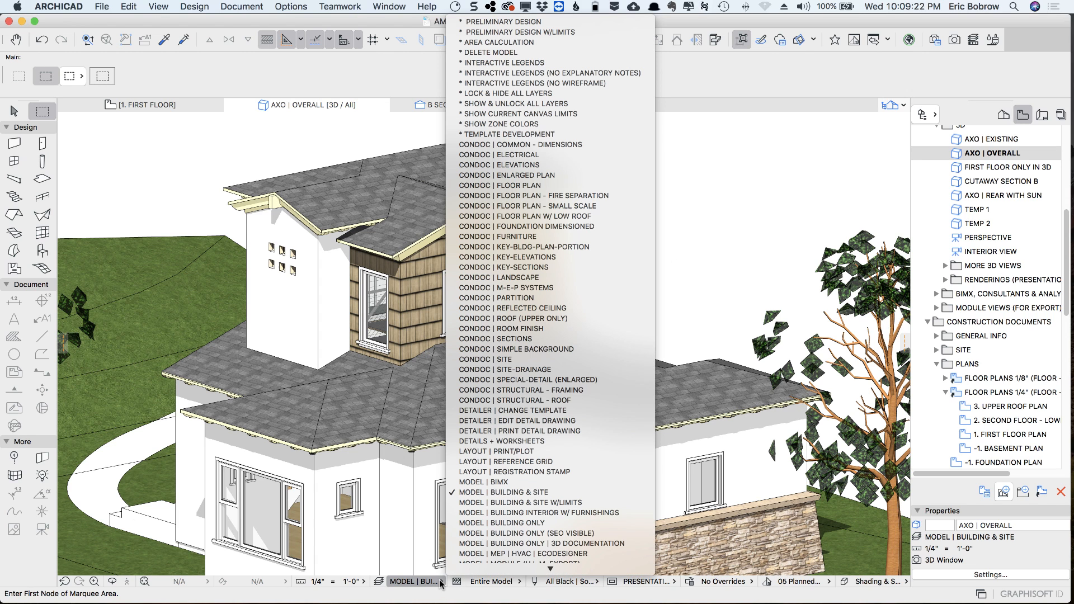
{"action": "left_click", "coordinate": [496, 523]}
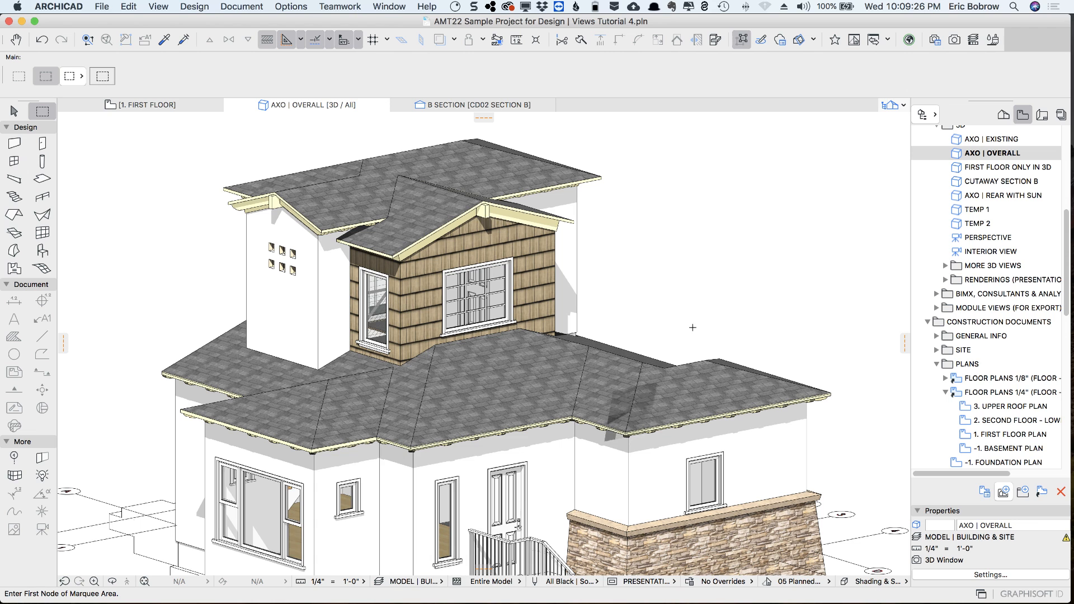
{"action": "middle_click_drag", "start_coordinate": [695, 308], "coordinate": [702, 258]}
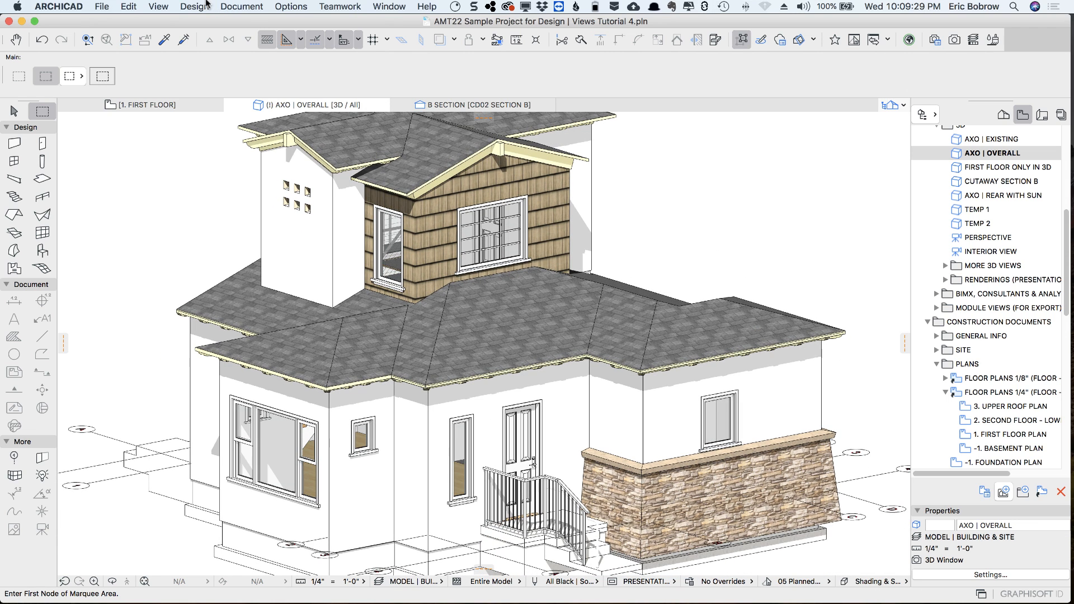
In the 3D element filter, turn off columns, beams, windows, doors, skylights, objects and lamps
{"action": "key", "text": "super+alt+f"}
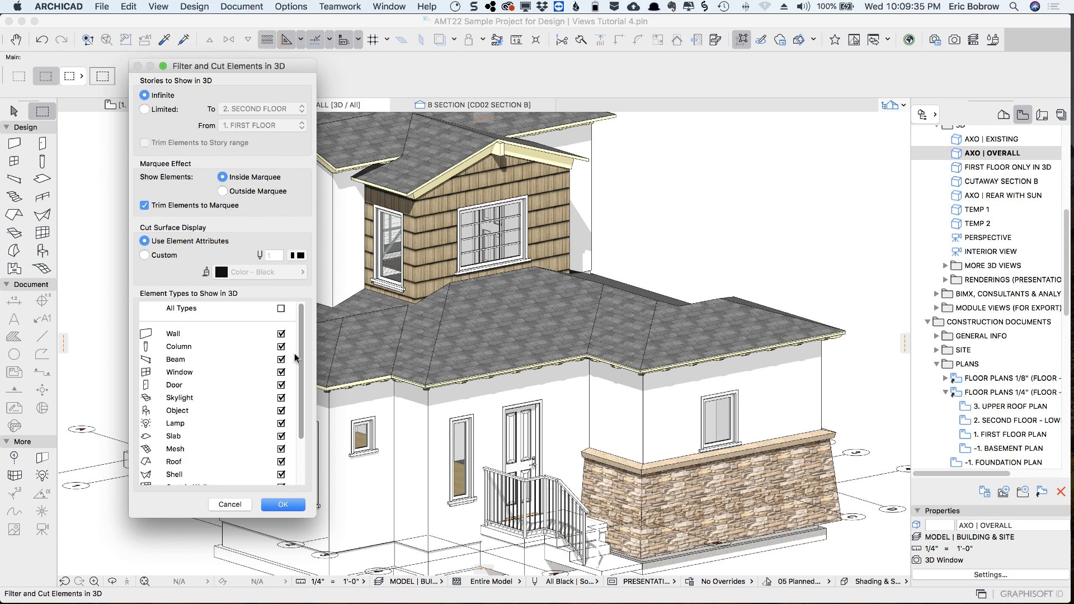
{"action": "left_click_drag", "start_coordinate": [301, 354], "coordinate": [307, 431]}
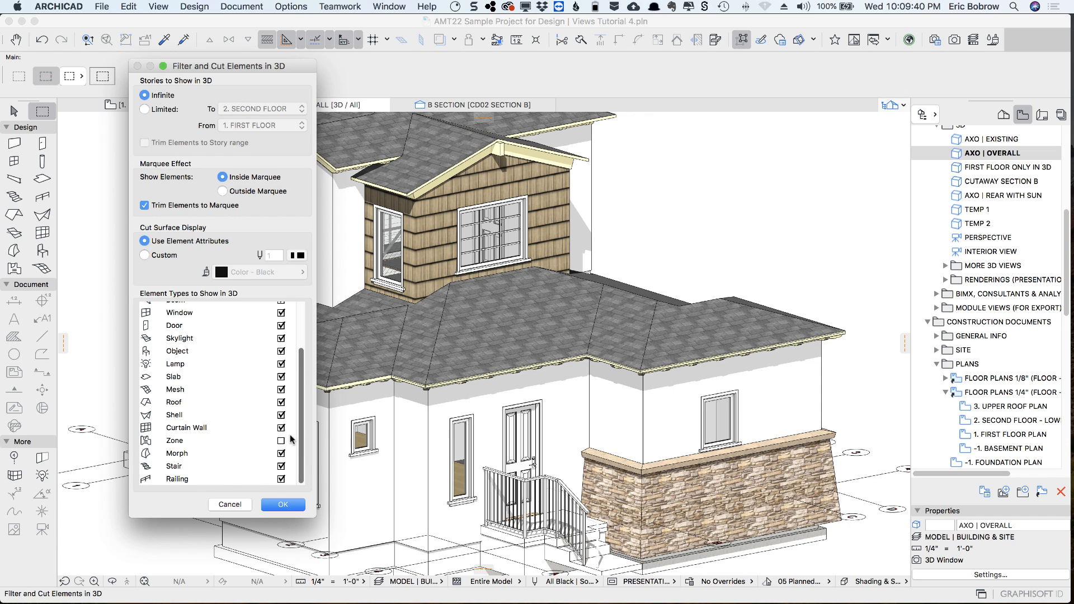
{"action": "left_click_drag", "start_coordinate": [300, 440], "coordinate": [314, 344]}
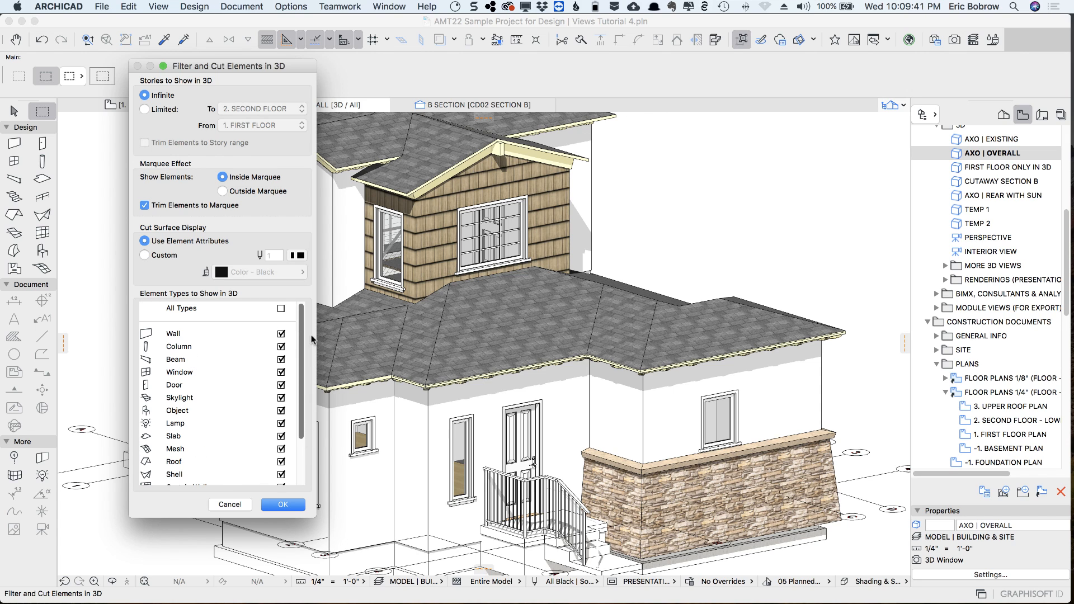
{"action": "left_click", "coordinate": [281, 346]}
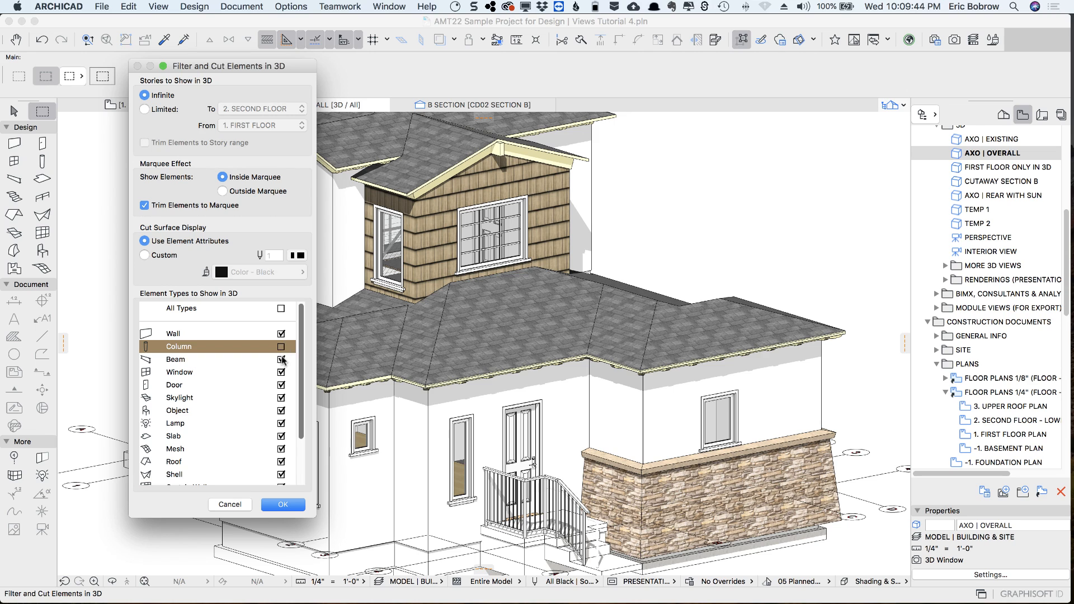
{"action": "left_click", "coordinate": [281, 360]}
{"action": "left_click", "coordinate": [282, 373]}
{"action": "left_click", "coordinate": [283, 385]}
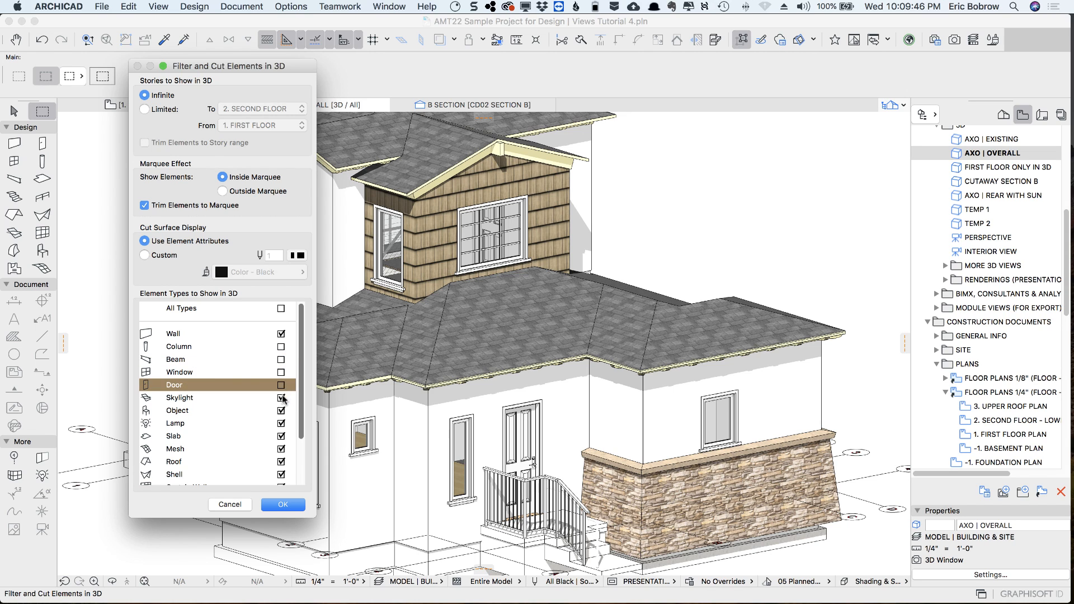
{"action": "left_click", "coordinate": [282, 398]}
{"action": "left_click", "coordinate": [282, 411]}
{"action": "left_click", "coordinate": [282, 423]}
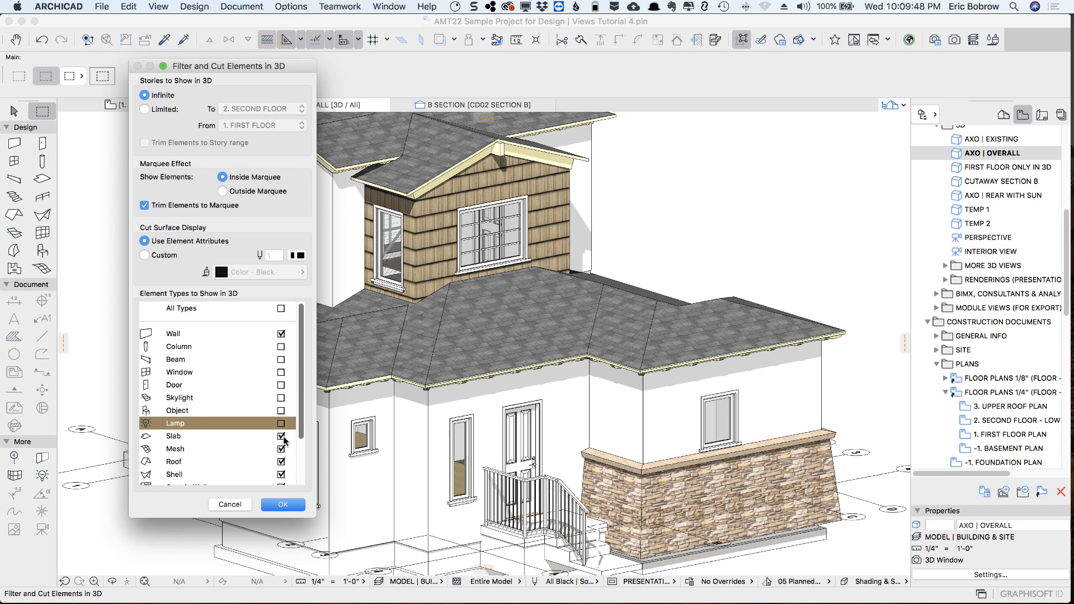
Turn off meshes, shells, curtain walls, morphs, stairs and railings, and apply the filter so only walls, slabs and roofs show in 3D
{"action": "left_click", "coordinate": [282, 449]}
{"action": "left_click", "coordinate": [281, 474]}
{"action": "scroll", "coordinate": [283, 458], "scroll_direction": "down", "scroll_amount": 5}
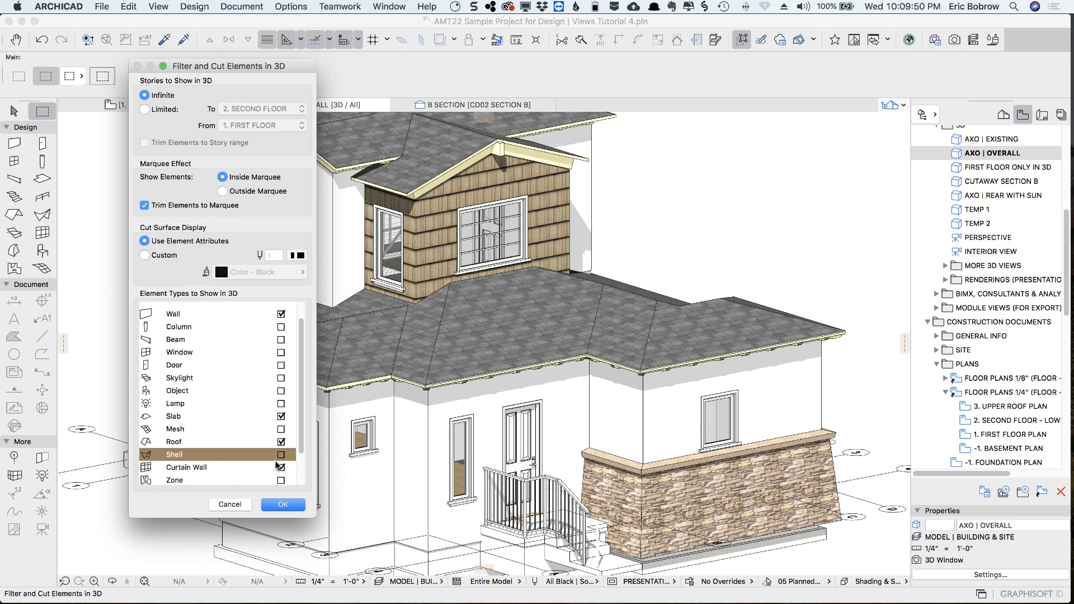
{"action": "left_click", "coordinate": [281, 428]}
{"action": "left_click", "coordinate": [281, 454]}
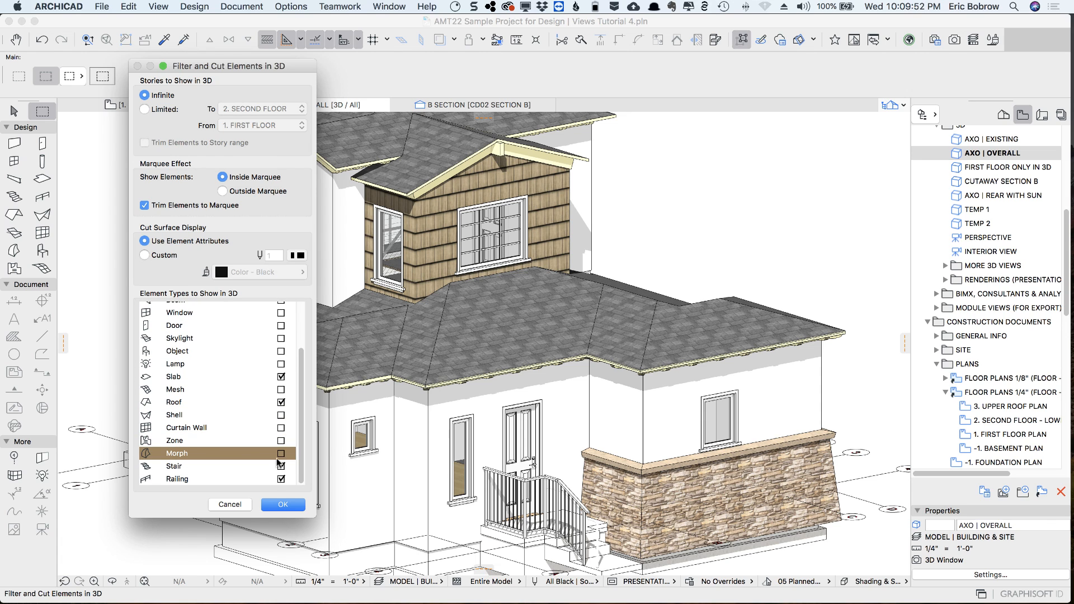
{"action": "left_click", "coordinate": [281, 467]}
{"action": "left_click", "coordinate": [282, 479]}
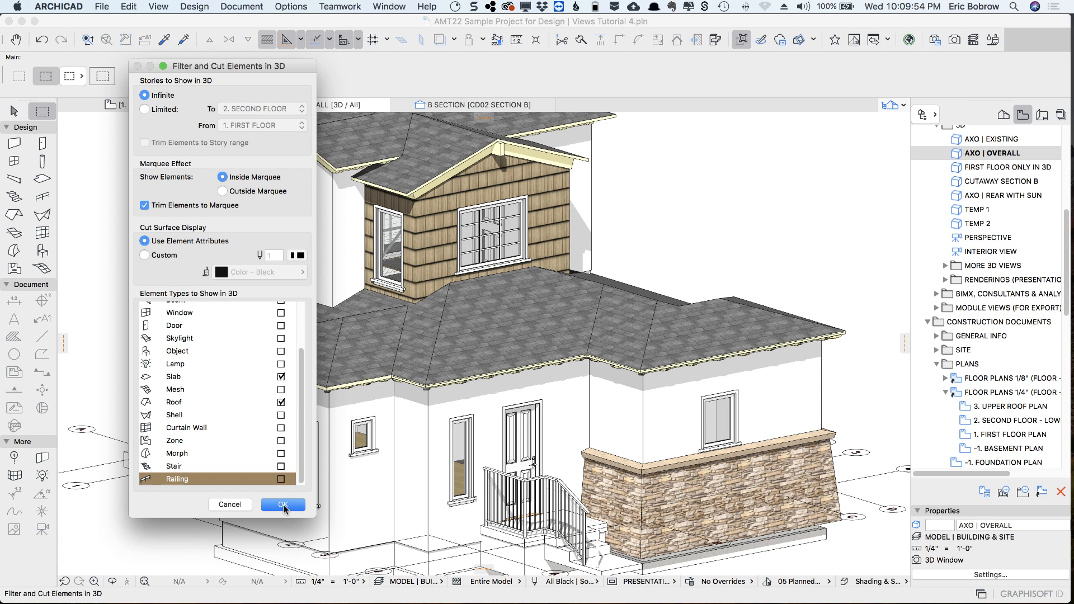
{"action": "left_click", "coordinate": [283, 504]}
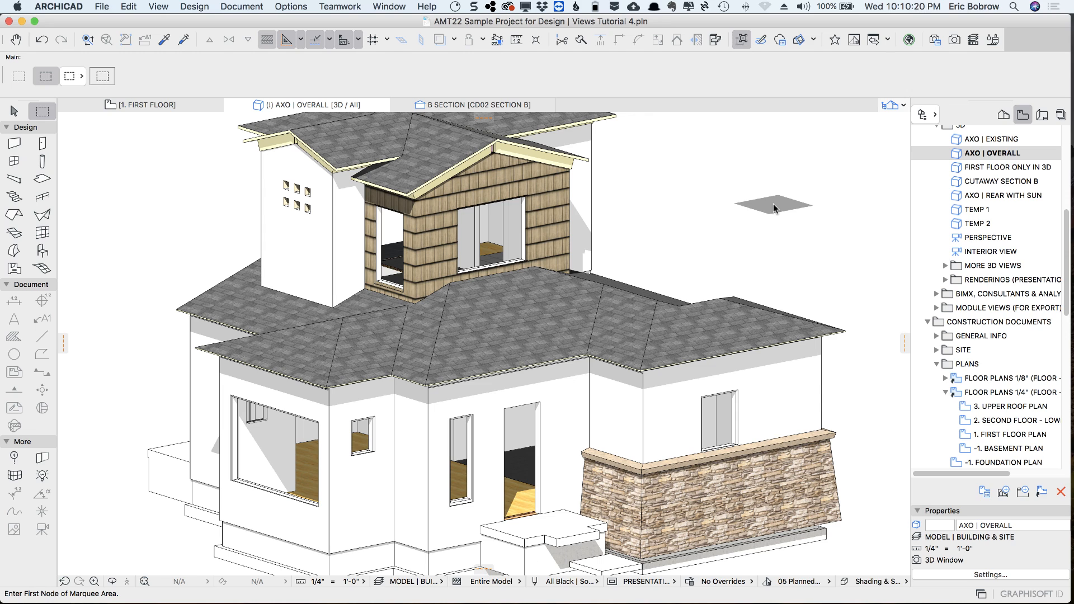
Save the filtered 3D model as a new view named WALLS SLABS ROOFS ONLY
{"action": "left_click", "coordinate": [1003, 492]}
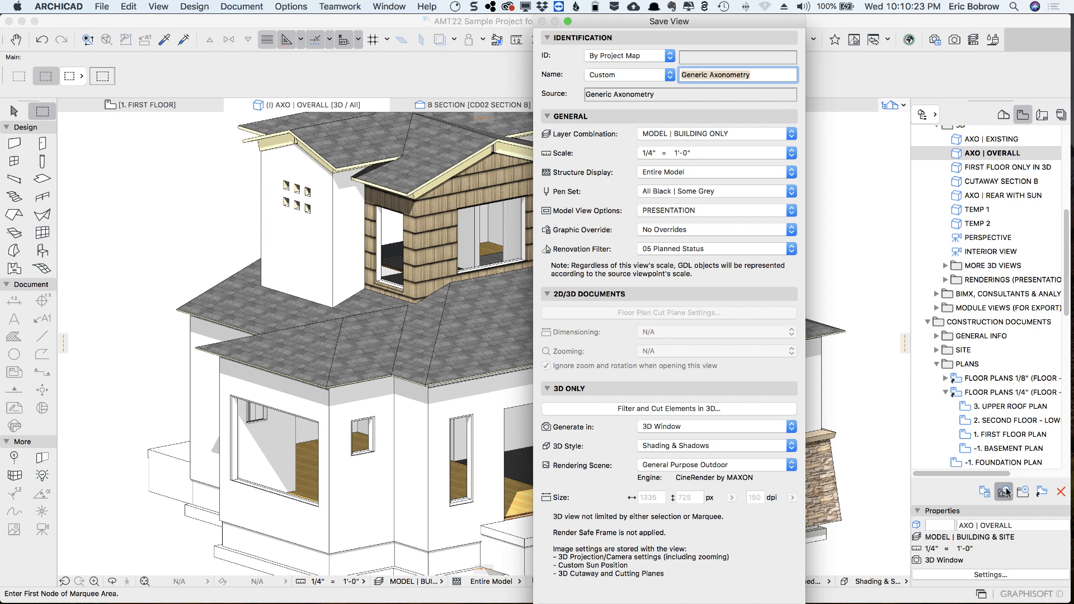
{"action": "type", "text": "WALLS SLABS ROOFS ONLY"}
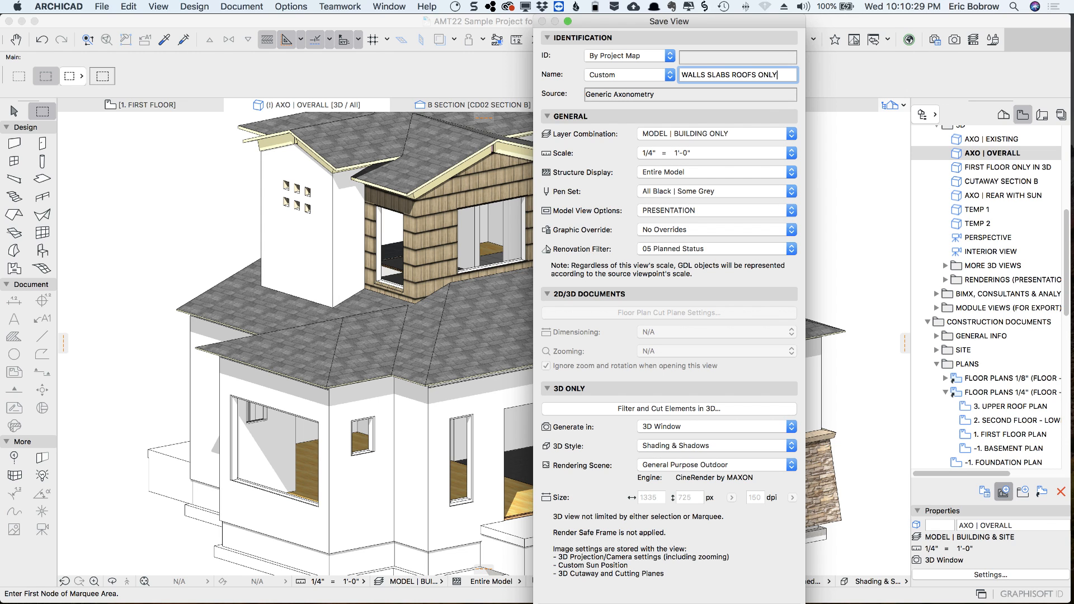
{"action": "key", "text": "Return"}
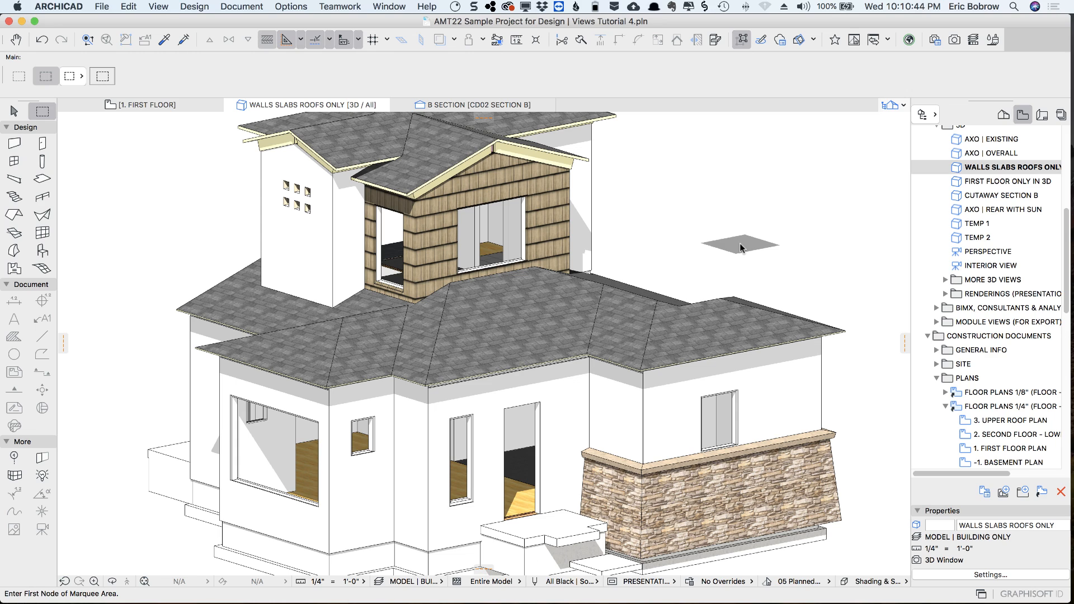
Open the 3D element filter, enable all element types, and switch back to the previous selection of types
{"action": "key", "text": "super+alt+f"}
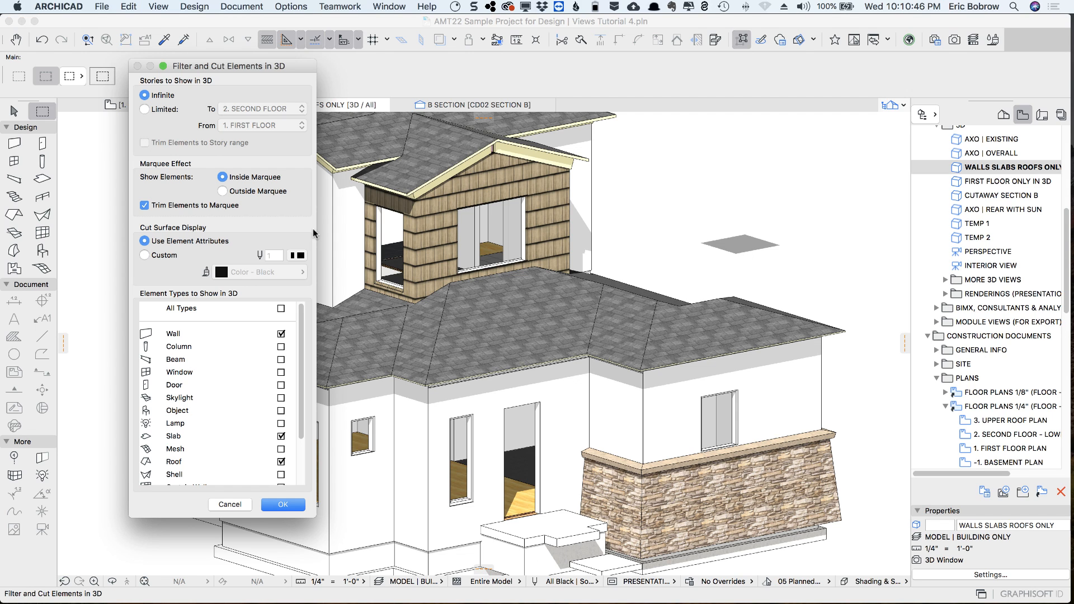
{"action": "left_click", "coordinate": [281, 309]}
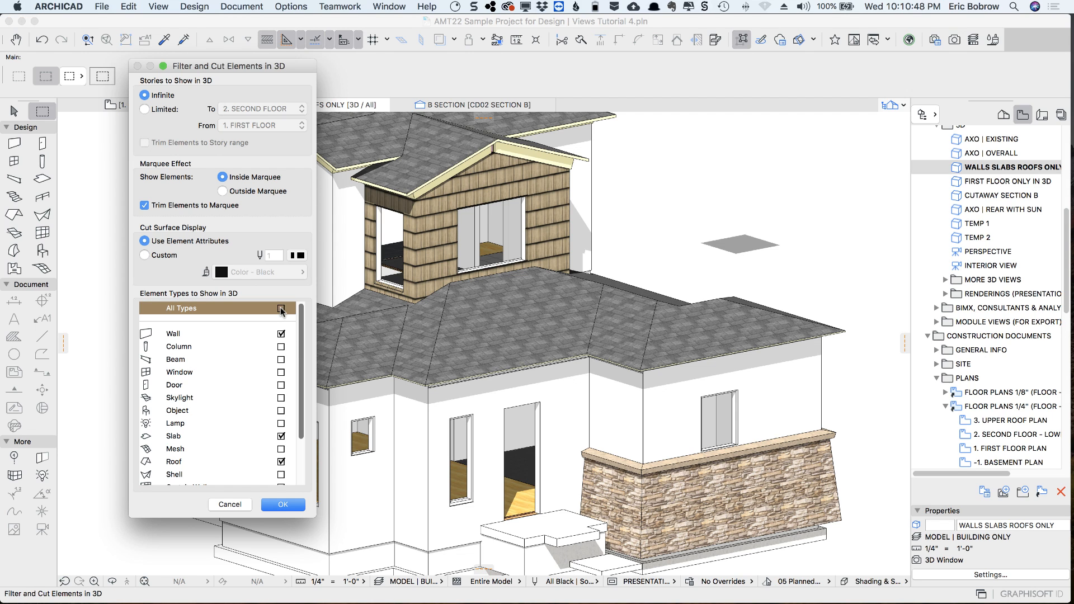
{"action": "left_click_drag", "start_coordinate": [301, 327], "coordinate": [299, 412]}
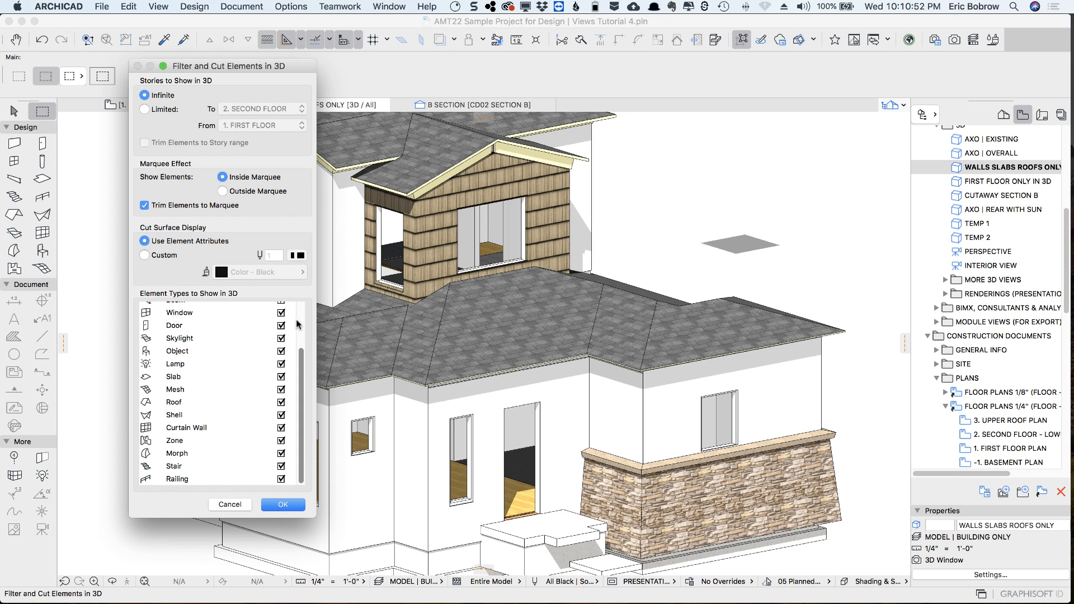
{"action": "scroll", "coordinate": [288, 370], "scroll_direction": "up", "scroll_amount": 5}
{"action": "left_click", "coordinate": [281, 309]}
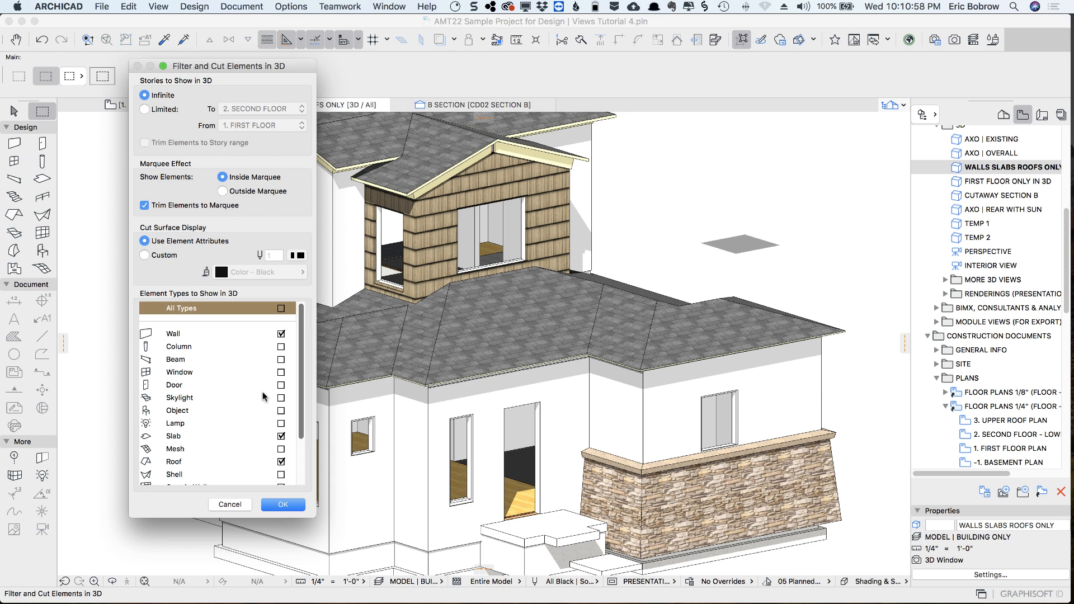
Turn off walls, slabs and roofs, turn on zones, and apply the filter to the 3D model
{"action": "left_click", "coordinate": [280, 334]}
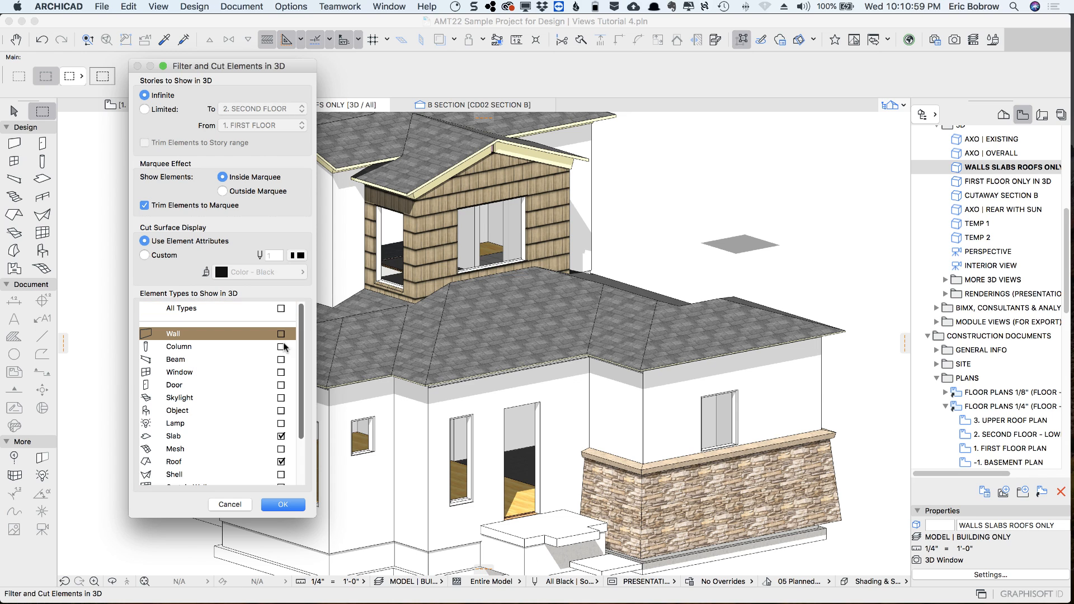
{"action": "left_click", "coordinate": [281, 436]}
{"action": "scroll", "coordinate": [282, 425], "scroll_direction": "down", "scroll_amount": 4}
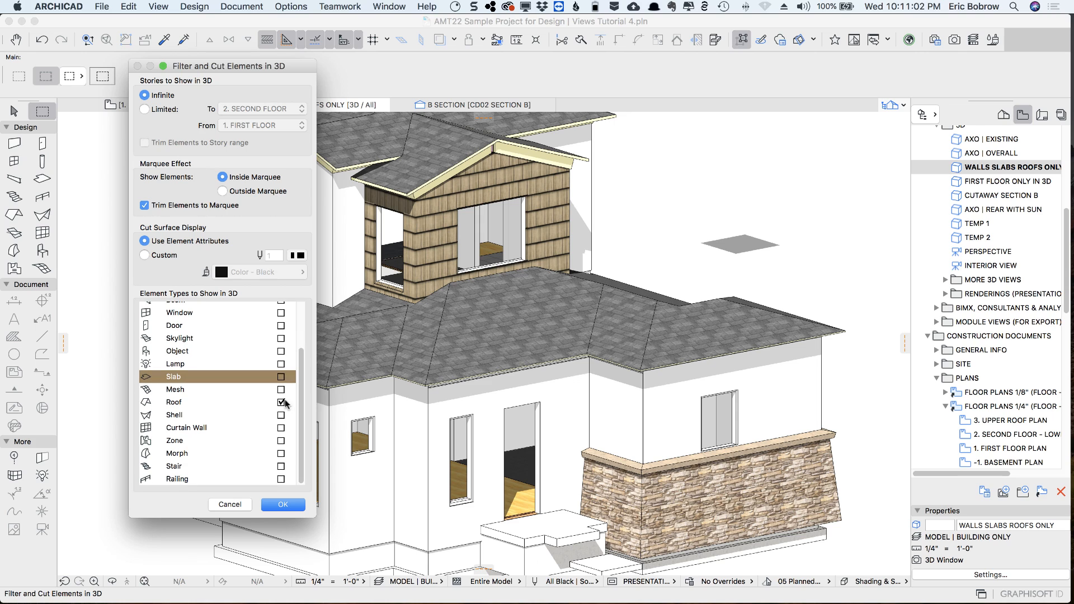
{"action": "left_click", "coordinate": [281, 403]}
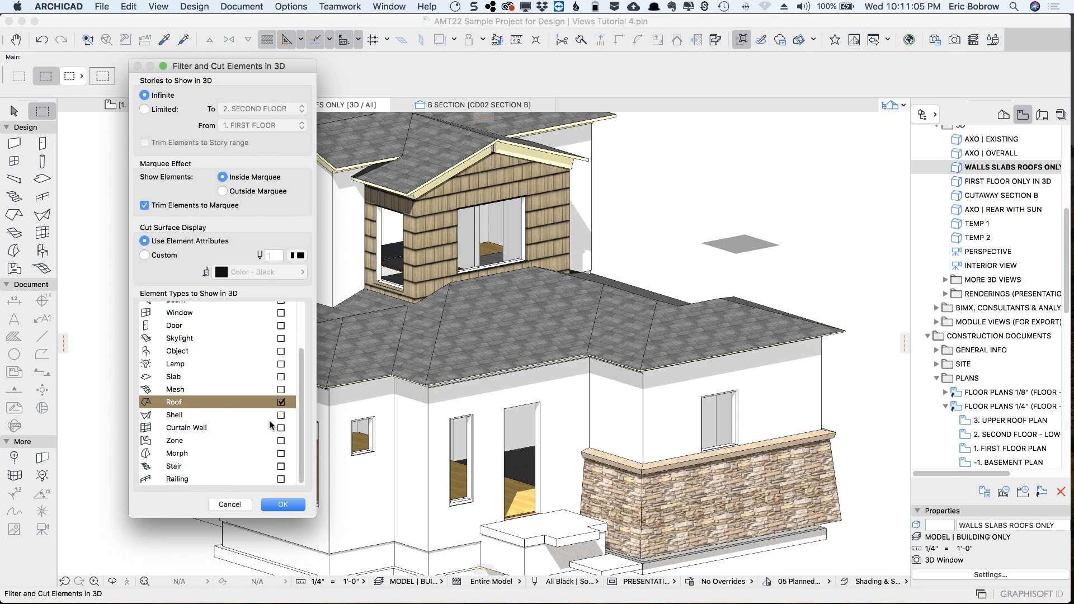
{"action": "left_click", "coordinate": [281, 440]}
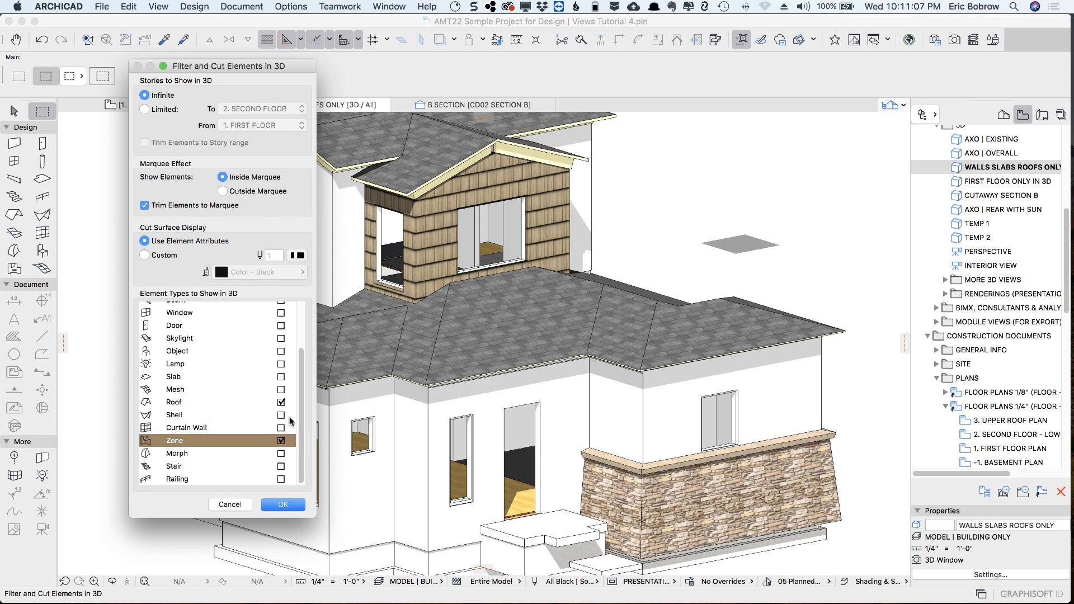
{"action": "left_click", "coordinate": [281, 402]}
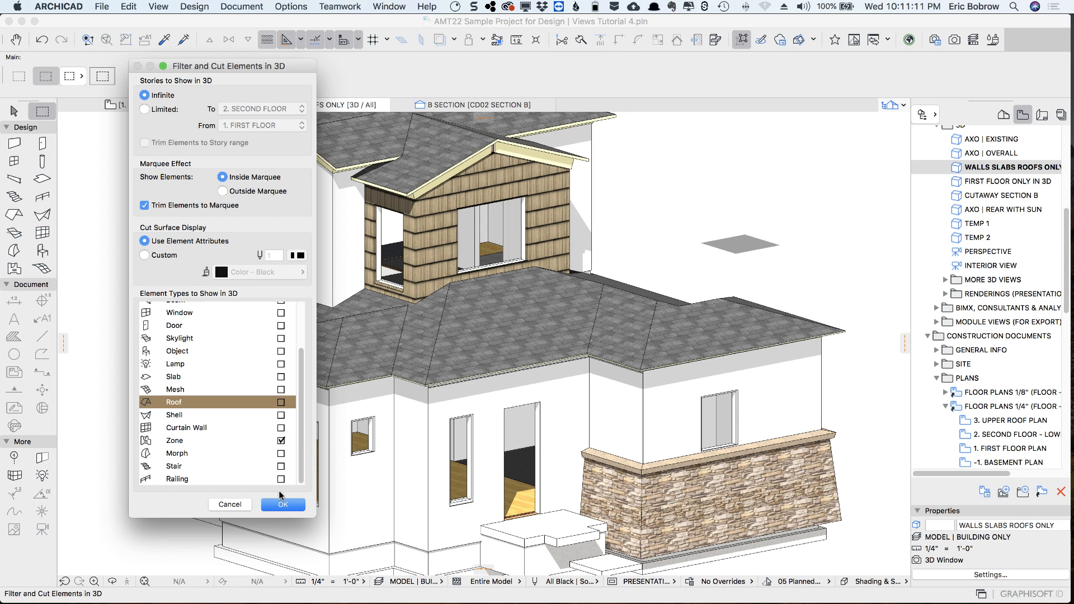
{"action": "left_click", "coordinate": [280, 505]}
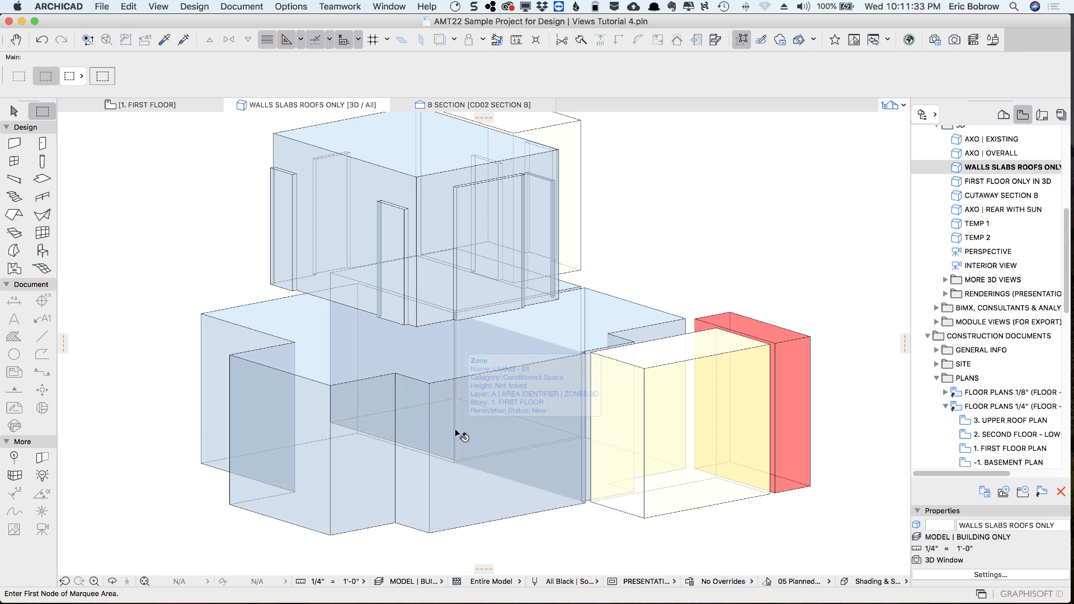
Select the living, sleeping and two bath zones in 3D to examine their names and zone settings, and clear the selection
{"action": "left_click", "coordinate": [454, 429]}
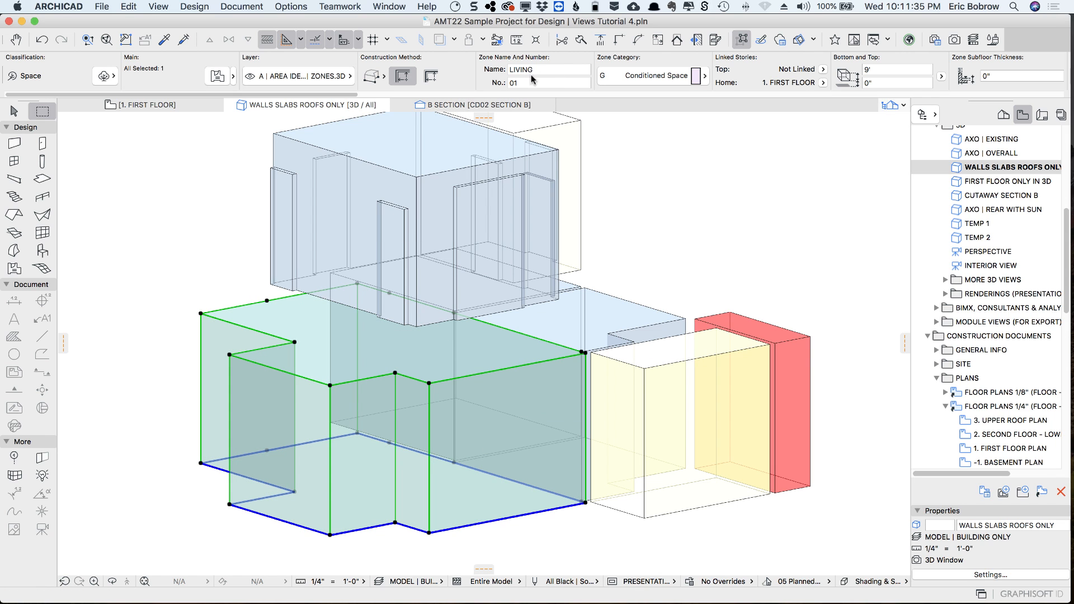
{"action": "key", "text": "Escape"}
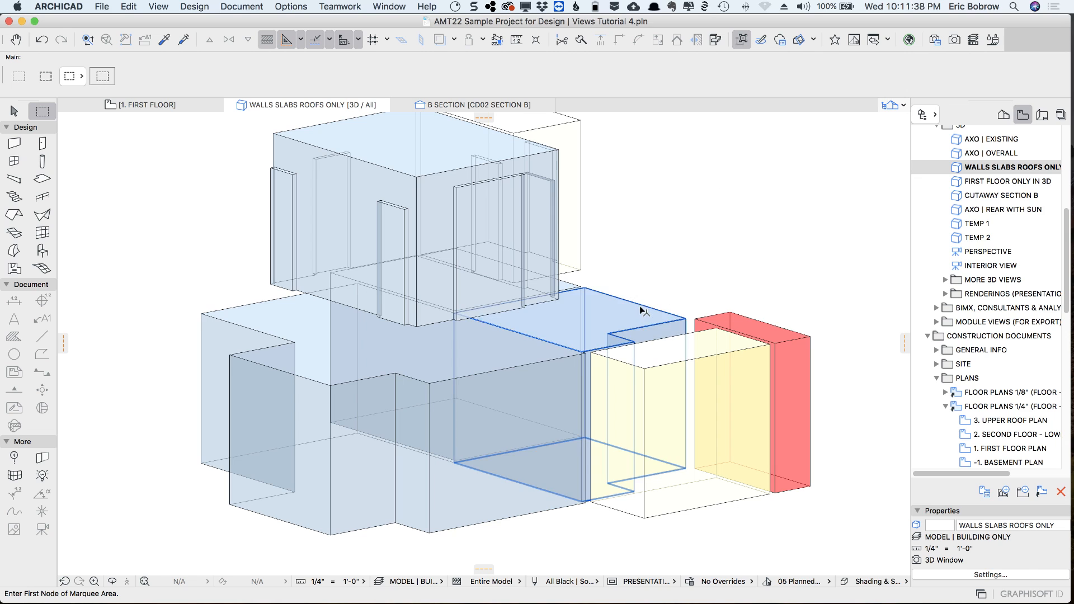
{"action": "left_click", "coordinate": [641, 310]}
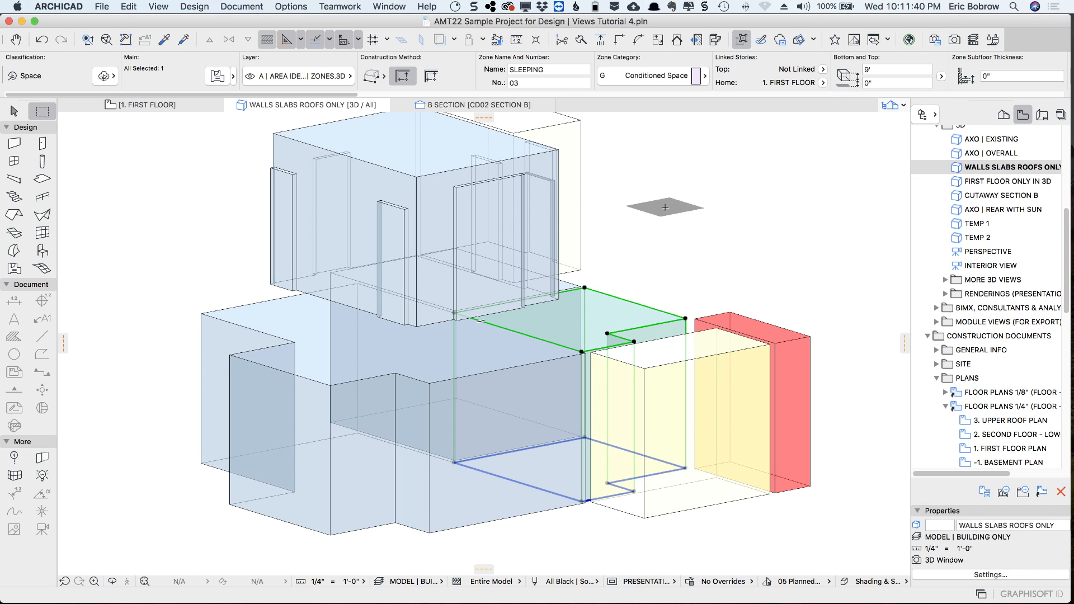
{"action": "key", "text": "Escape"}
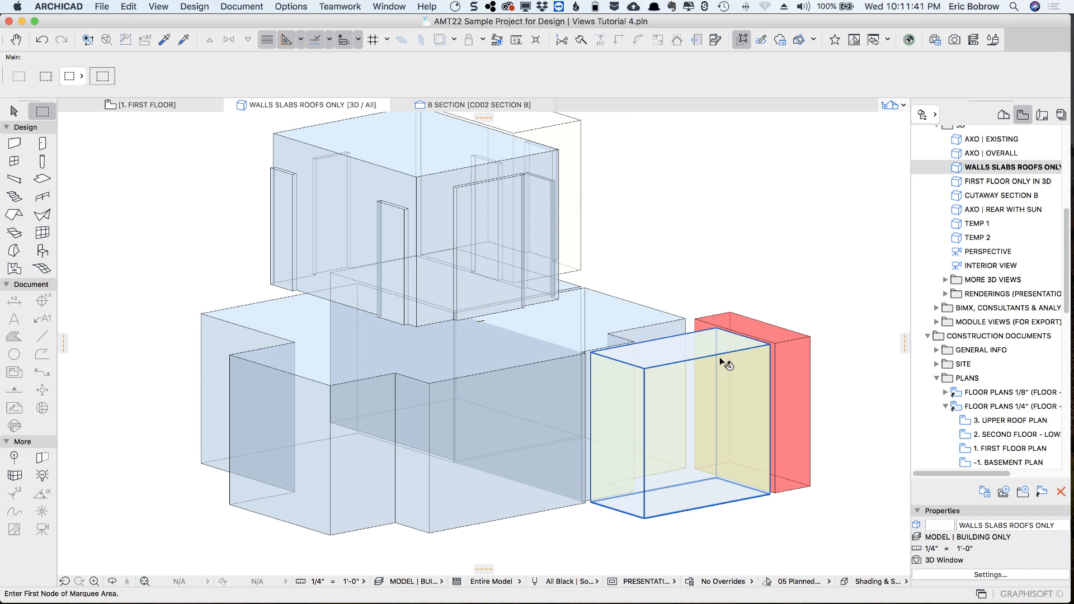
{"action": "left_click", "coordinate": [719, 357]}
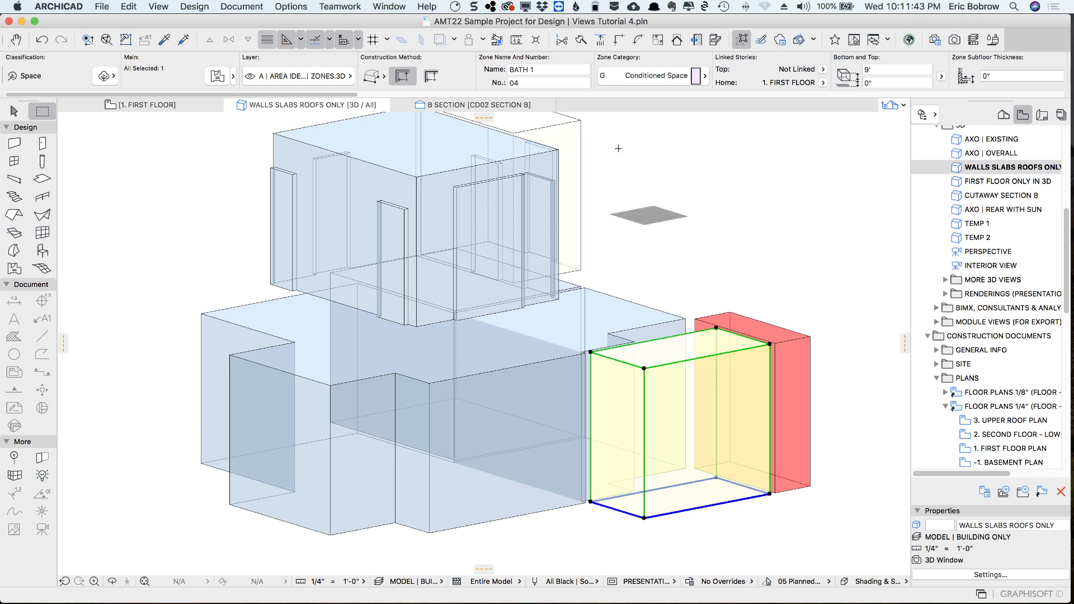
{"action": "left_click", "coordinate": [580, 128], "text": "shift"}
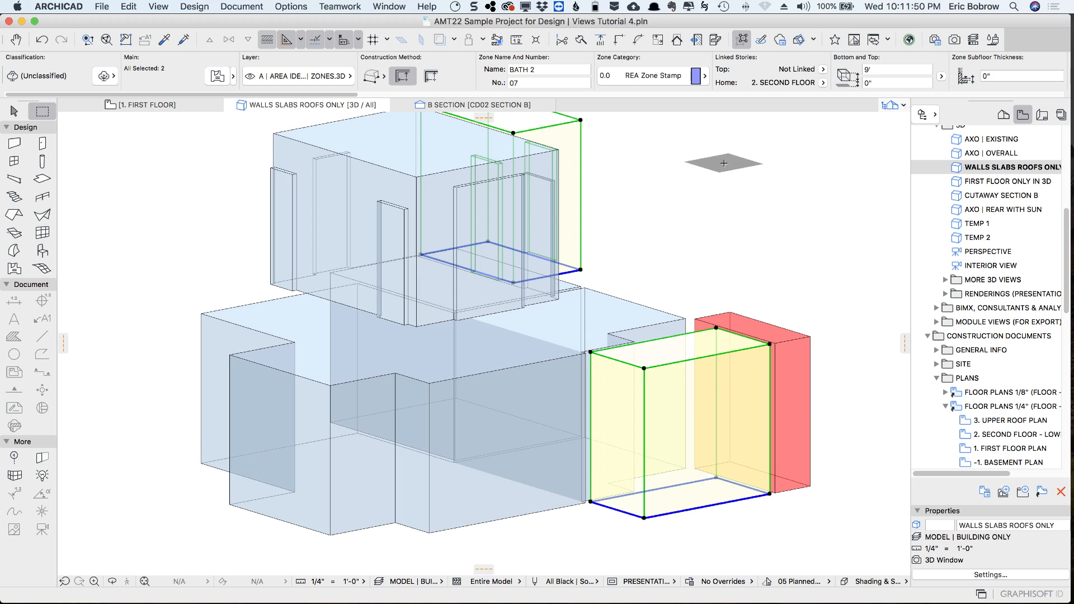
{"action": "key", "text": "Escape"}
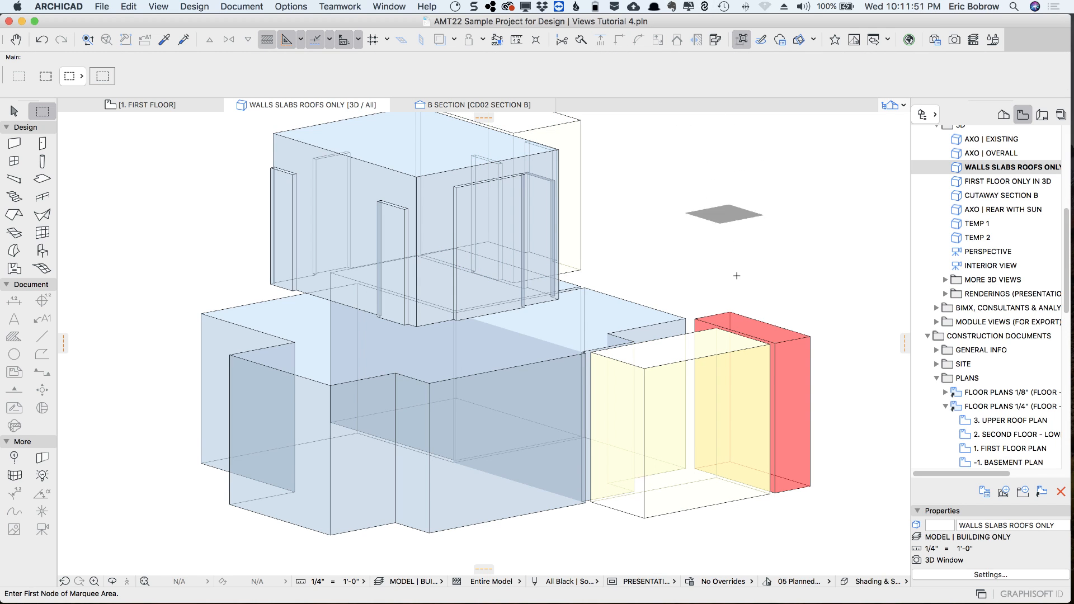
Select the red utility zone and look through its available zone categories without changing the category
{"action": "left_click", "coordinate": [790, 344]}
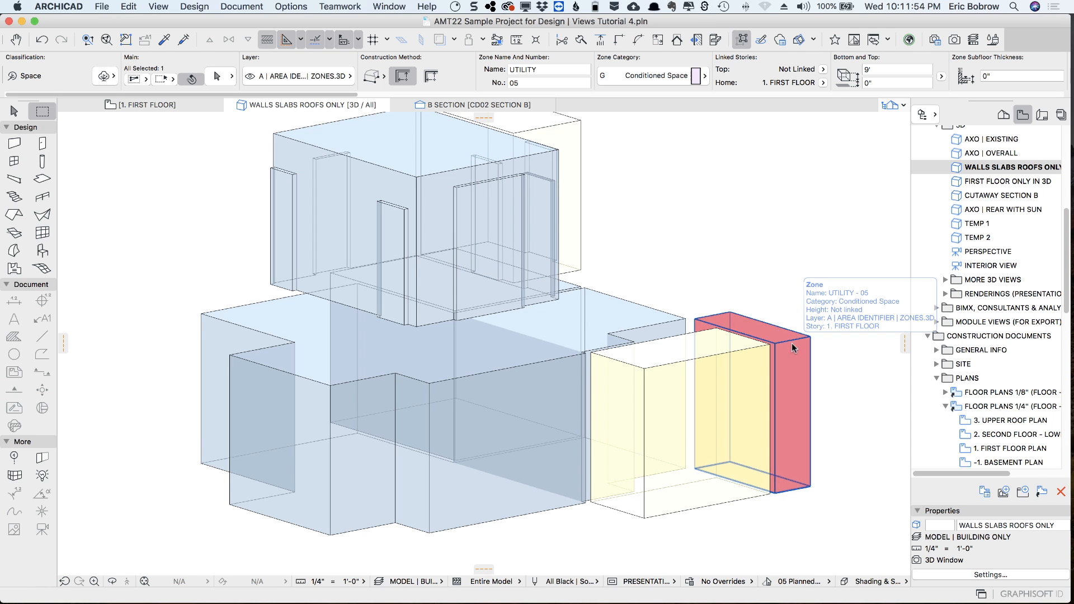
{"action": "left_click", "coordinate": [702, 78]}
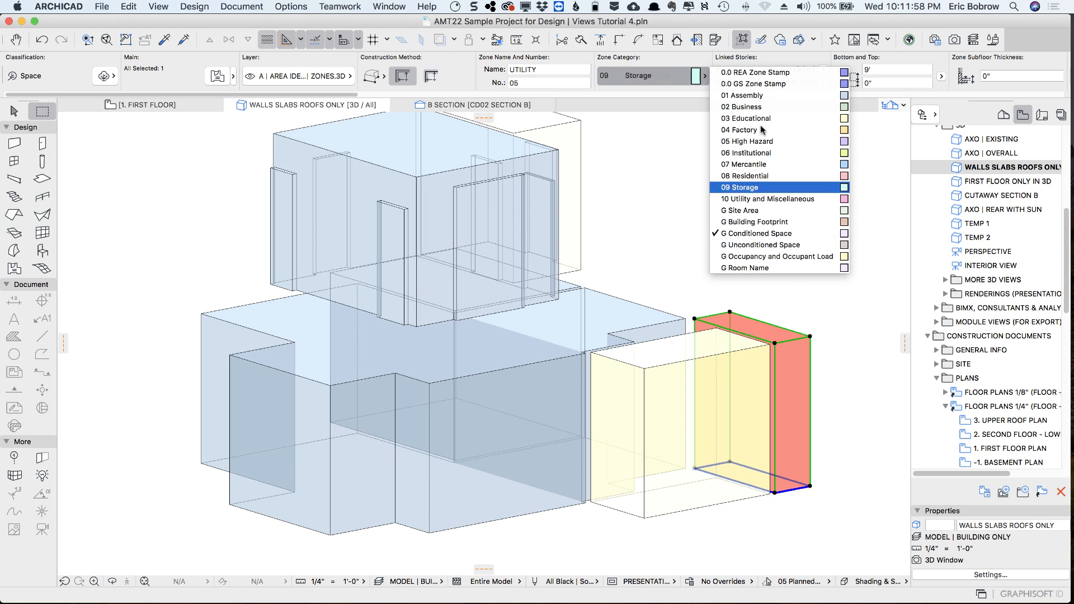
{"action": "left_click", "coordinate": [670, 163]}
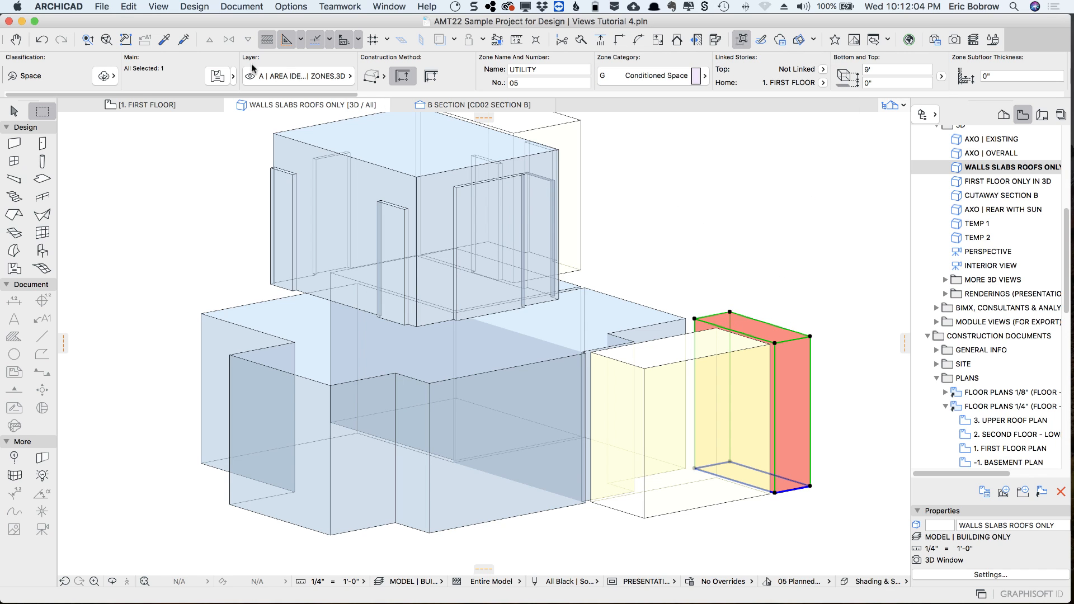
Open the red utility zone's settings, look through the surfaces available for its model, cancel without changes and clear the selection
{"action": "left_click", "coordinate": [219, 76]}
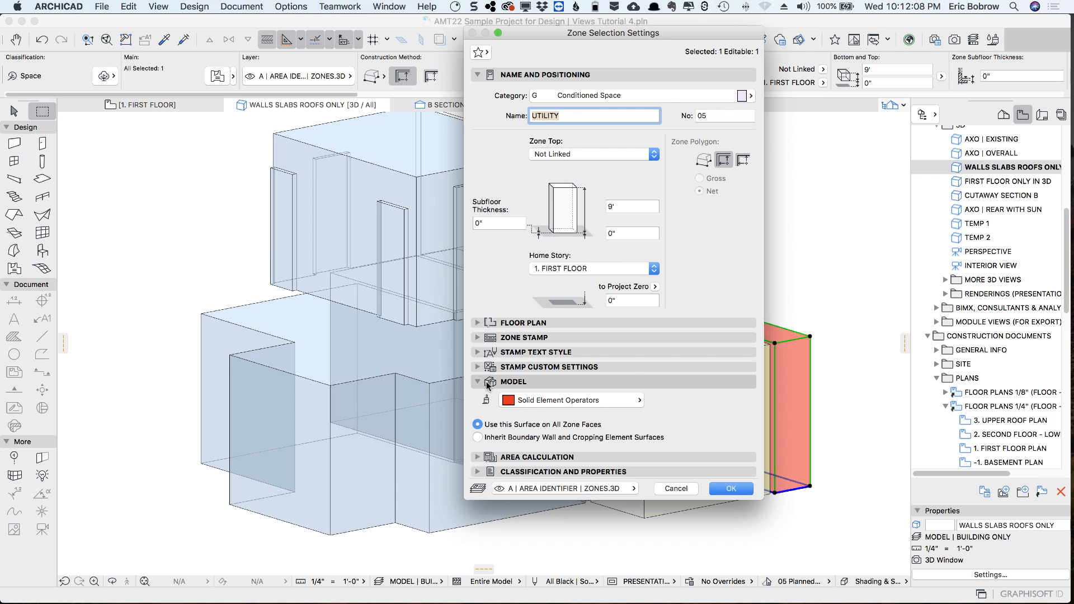
{"action": "left_click", "coordinate": [638, 401]}
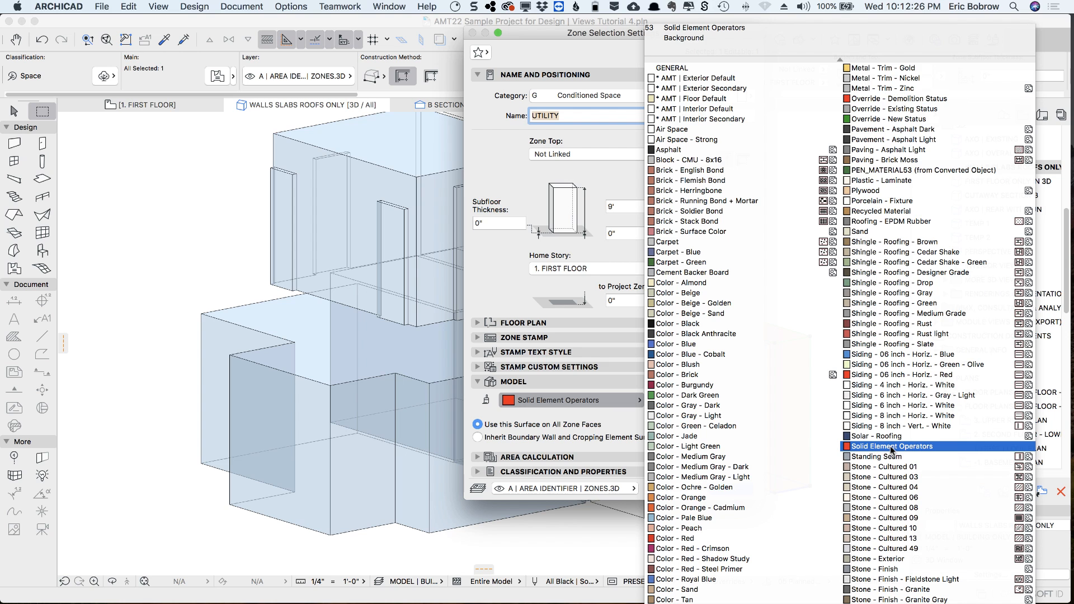
{"action": "left_click", "coordinate": [509, 288]}
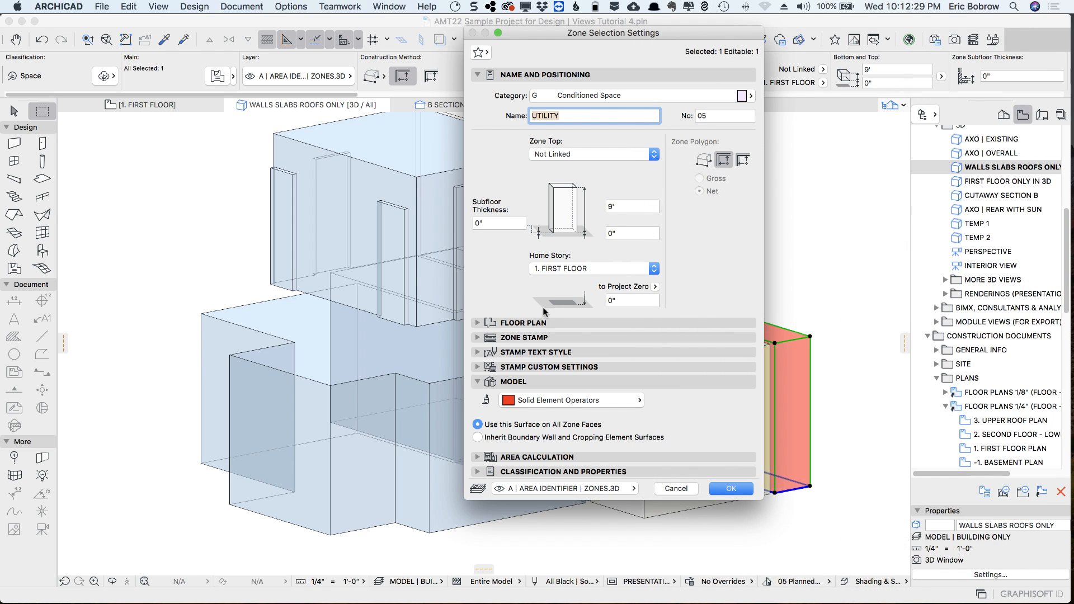
{"action": "left_click", "coordinate": [672, 488]}
{"action": "left_click", "coordinate": [730, 247]}
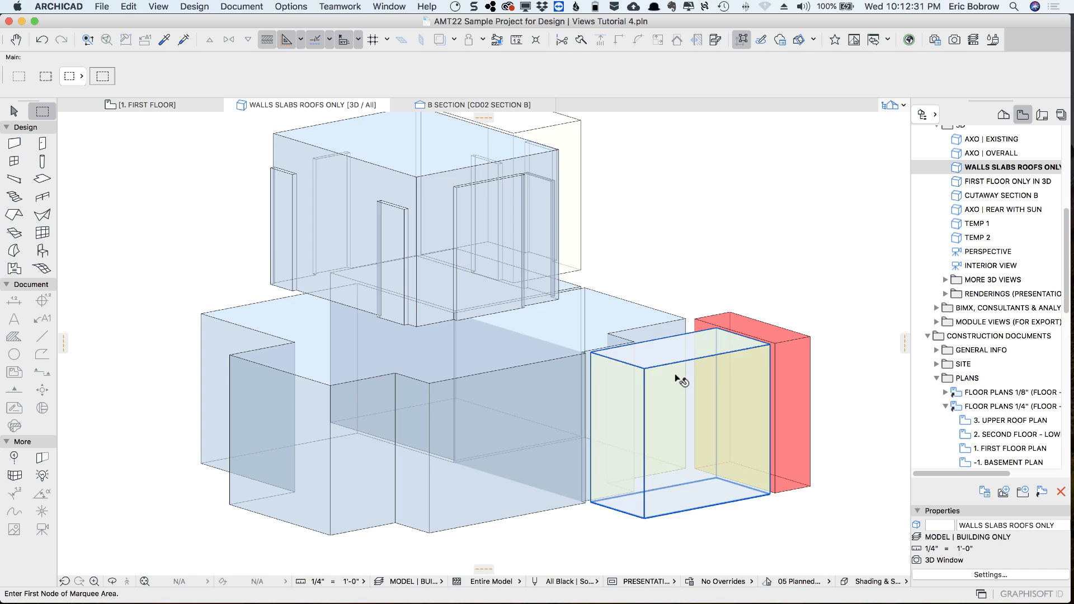
Select both bath zones, check the model surface in their settings, cancel without changes and clear the selection
{"action": "left_click", "coordinate": [678, 376]}
{"action": "left_click", "coordinate": [579, 148], "text": "shift"}
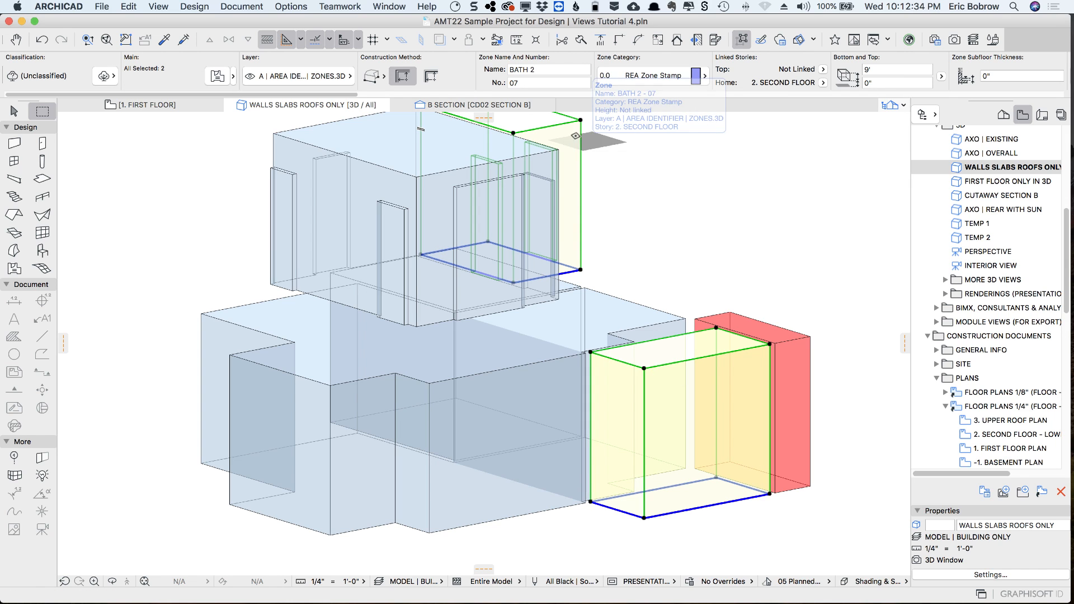
{"action": "left_click", "coordinate": [217, 76]}
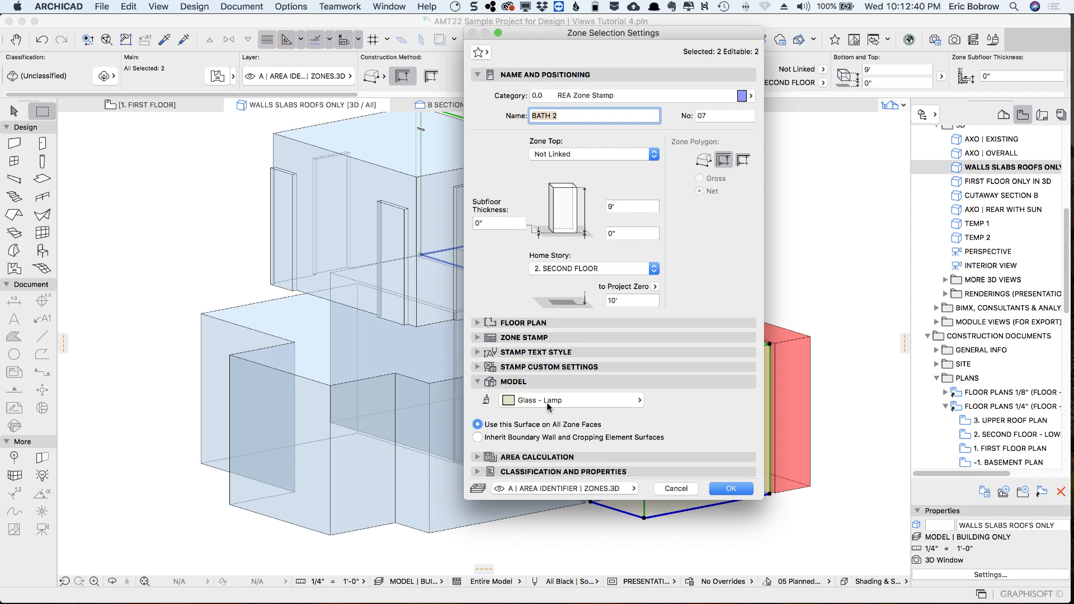
{"action": "left_click", "coordinate": [676, 489]}
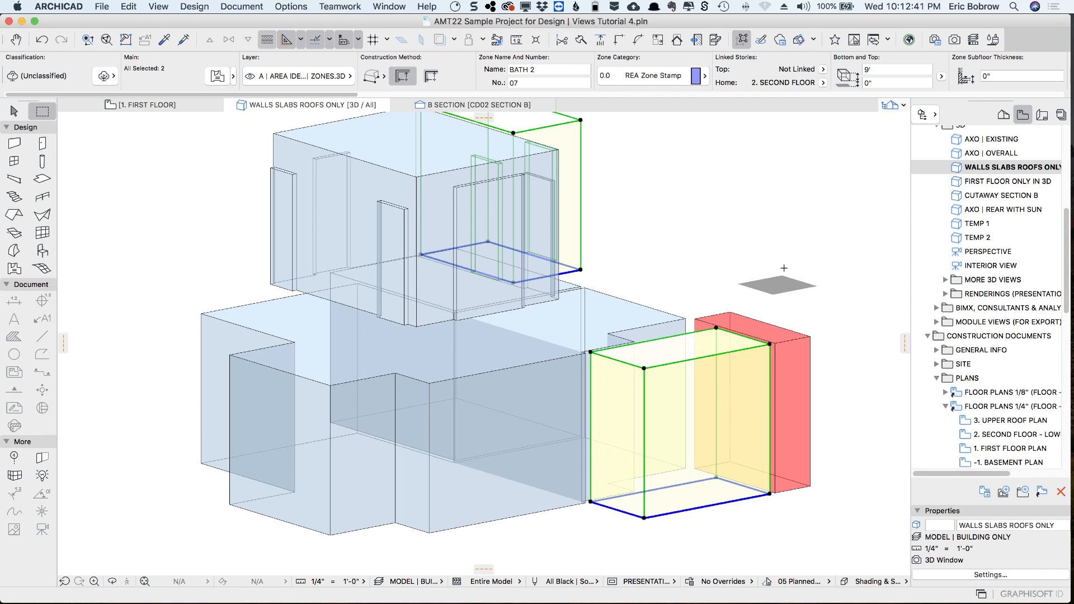
{"action": "key", "text": "Escape"}
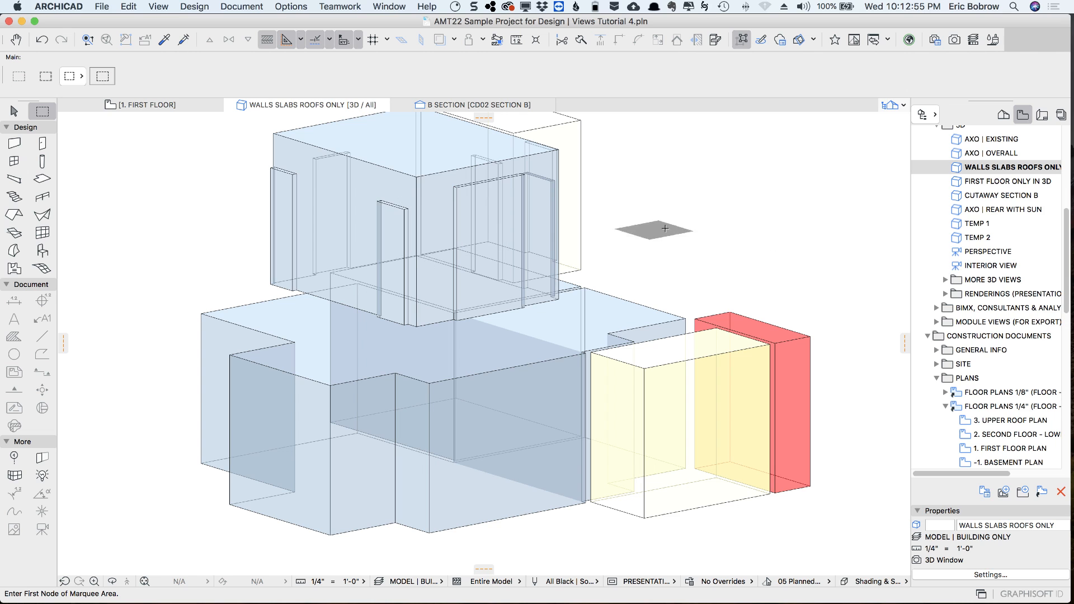
From the other side of the zone model, inspect the first-floor bath zone's construction method and the second-floor bath zone's height
{"action": "middle_click_drag", "start_coordinate": [726, 230], "coordinate": [356, 284], "text": "shift"}
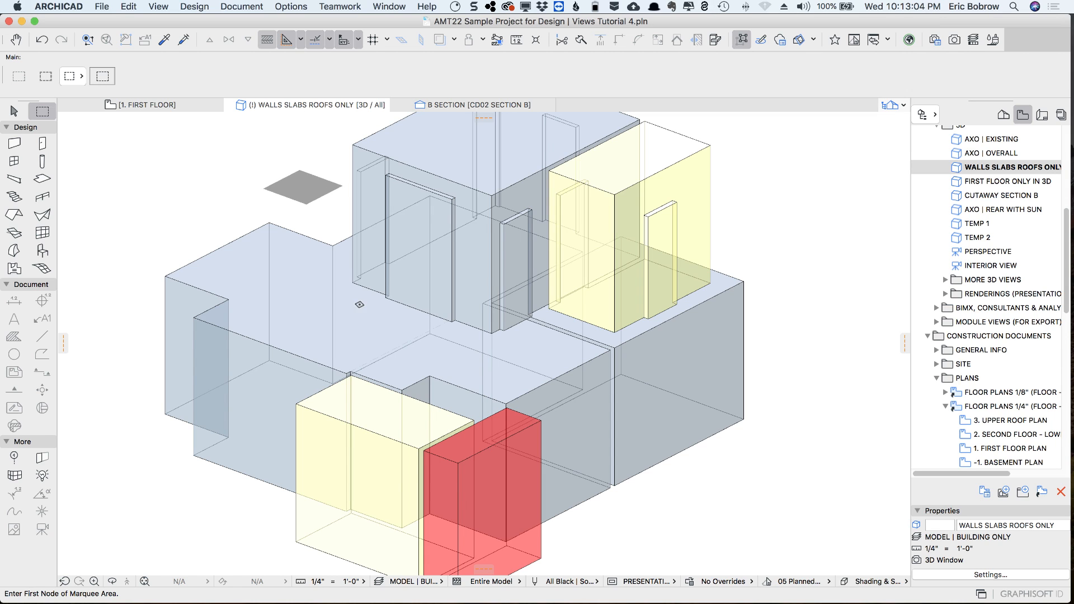
{"action": "left_click", "coordinate": [355, 411]}
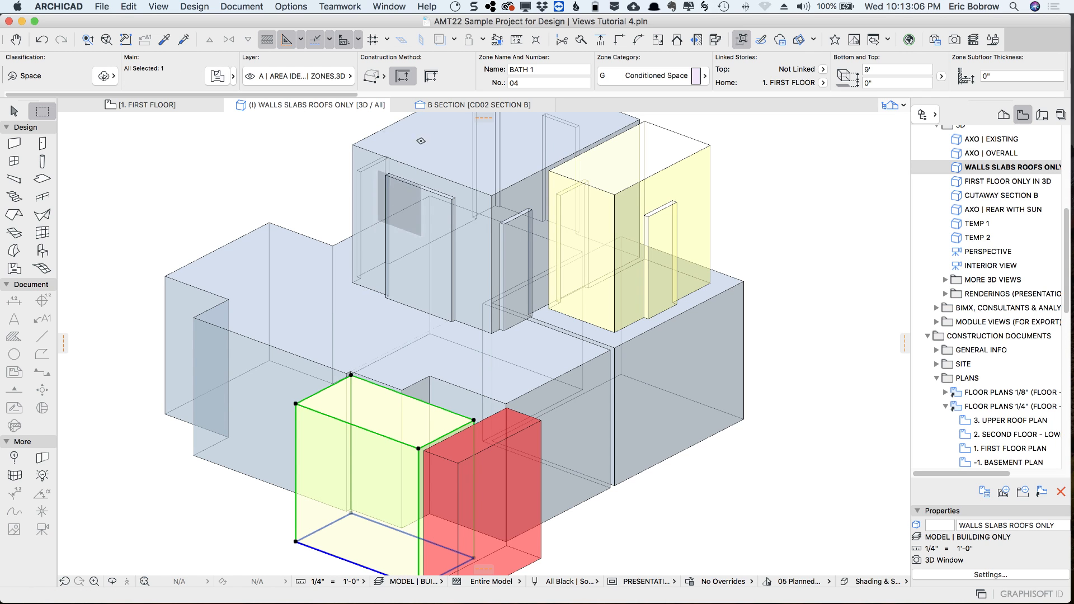
{"action": "left_click", "coordinate": [378, 75]}
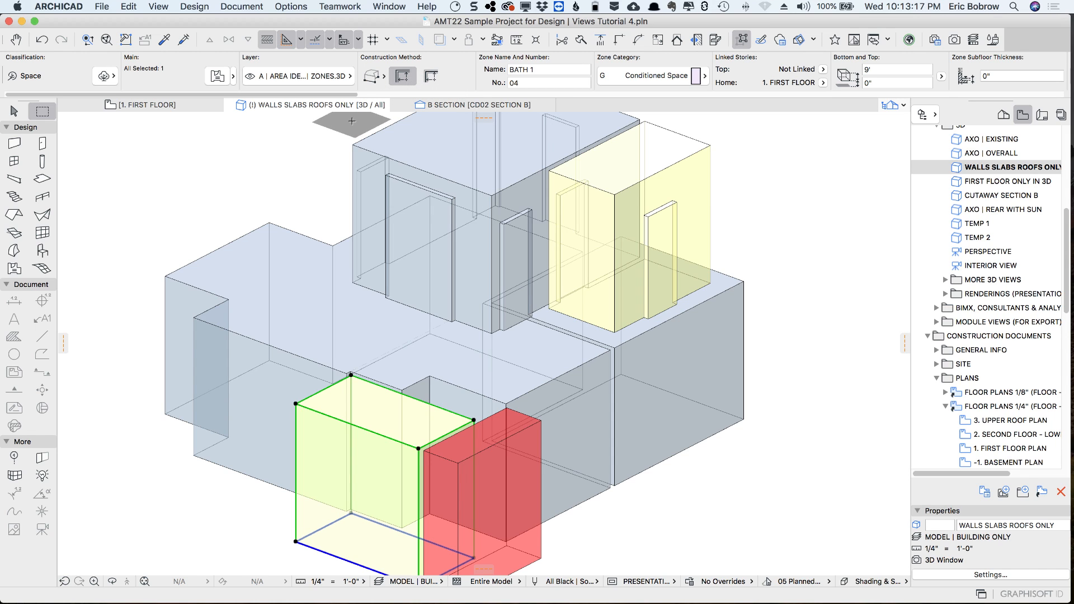
{"action": "key", "text": "Escape"}
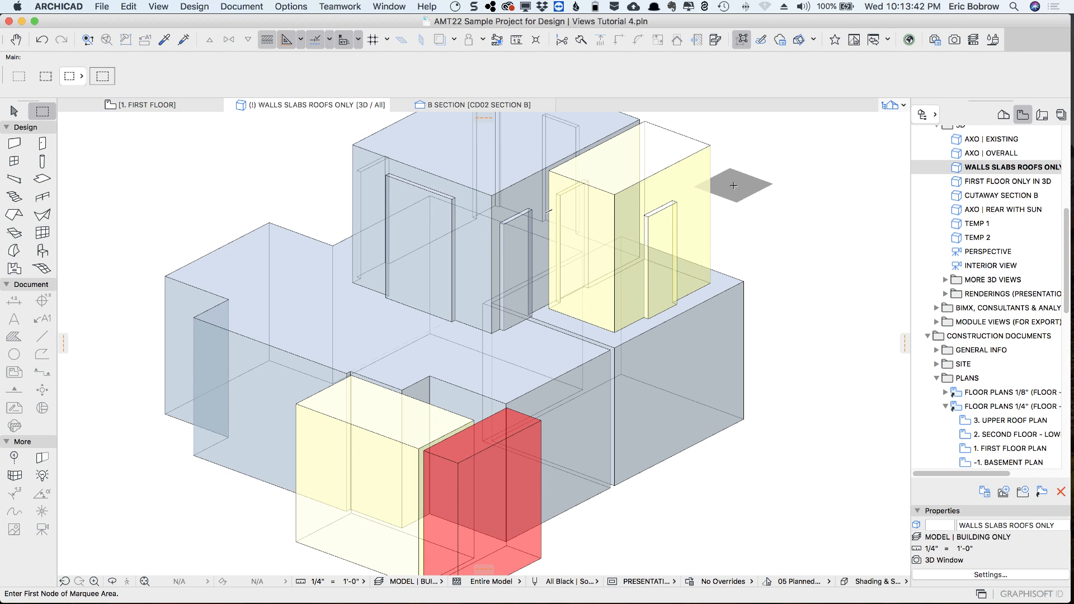
{"action": "left_click", "coordinate": [699, 169]}
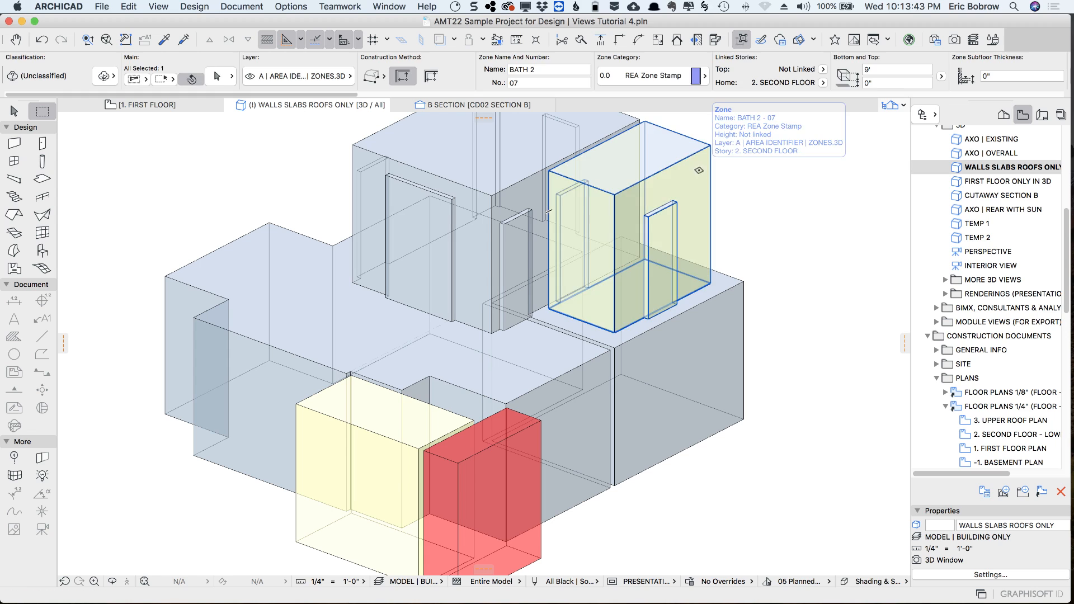
{"action": "left_click", "coordinate": [880, 70]}
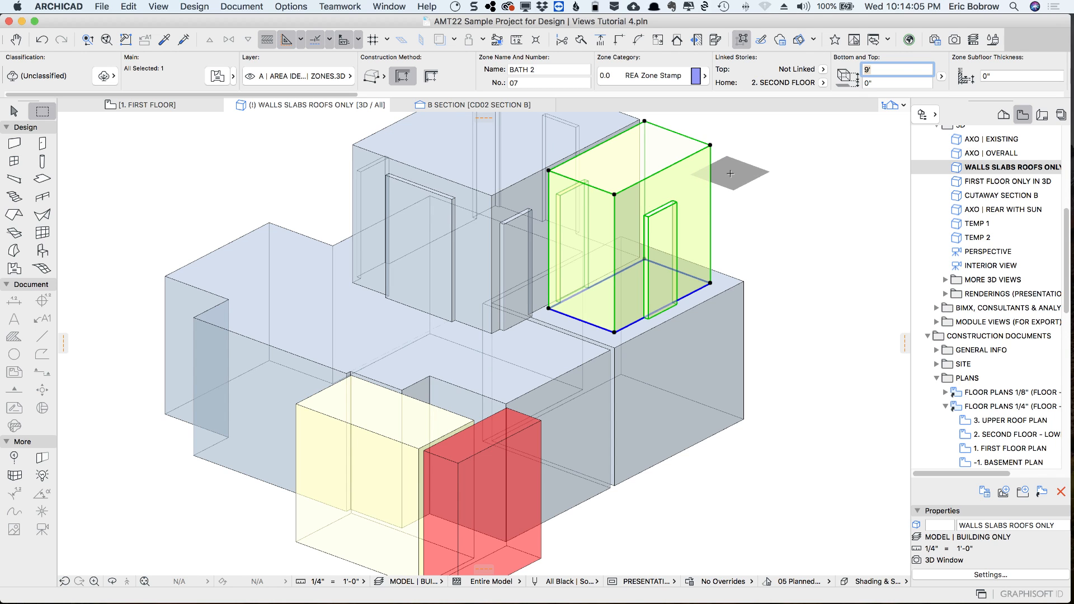
{"action": "key", "text": "Escape"}
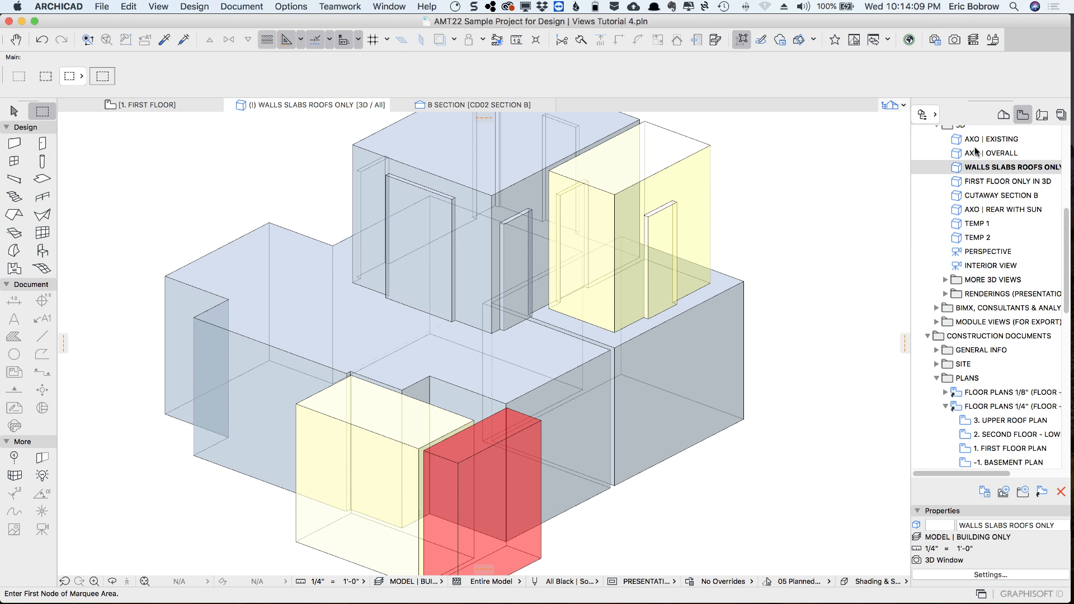
Restore the AXO | OVERALL 3D view and return to the first floor plan with the whole house in view
{"action": "double_click", "coordinate": [955, 154]}
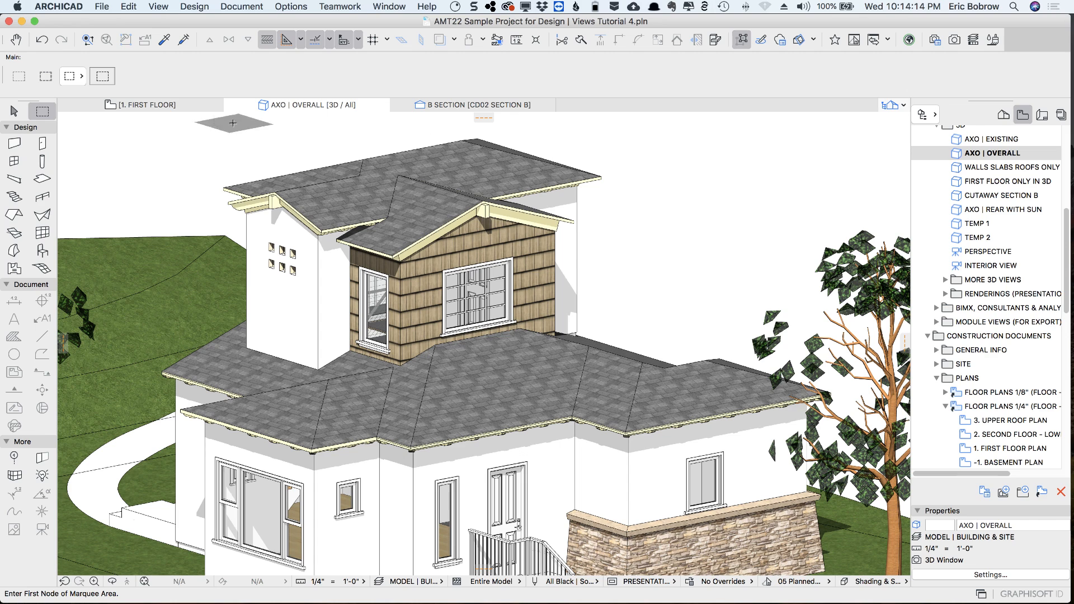
{"action": "left_click", "coordinate": [140, 105]}
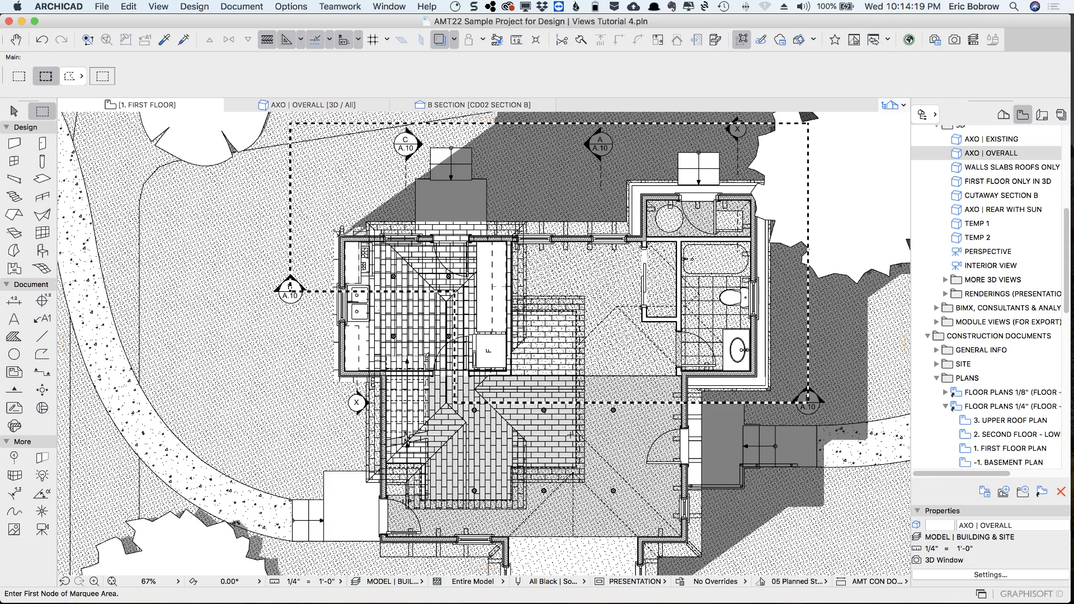
{"action": "key", "text": "Escape"}
{"action": "scroll", "coordinate": [572, 423], "scroll_direction": "down", "scroll_amount": 4}
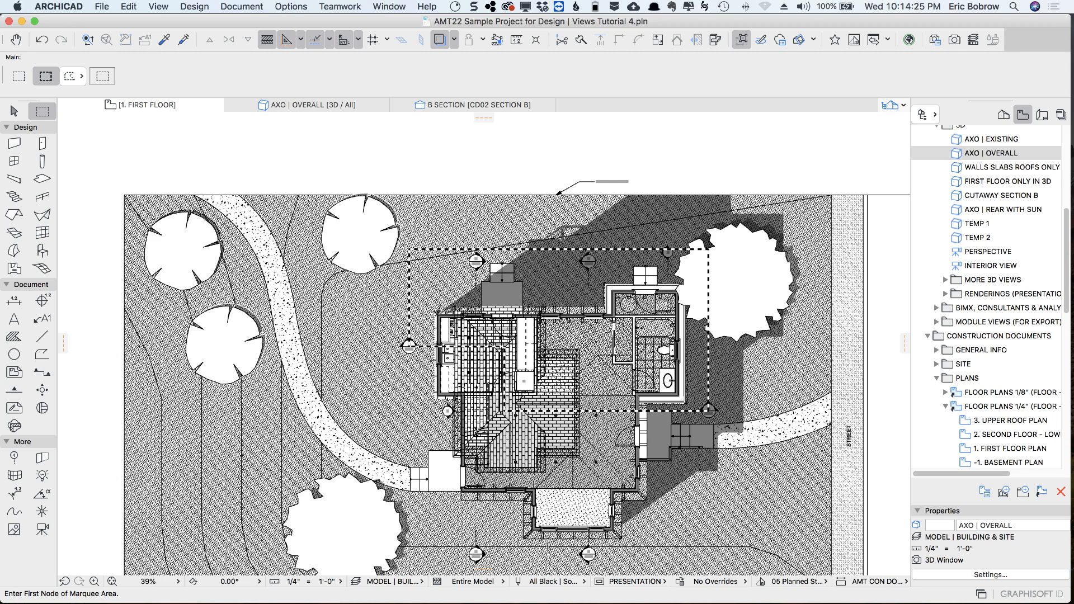
Replace the existing marquee with a rectangular one running from below the house to the middle of the first floor plan
{"action": "left_click", "coordinate": [501, 550]}
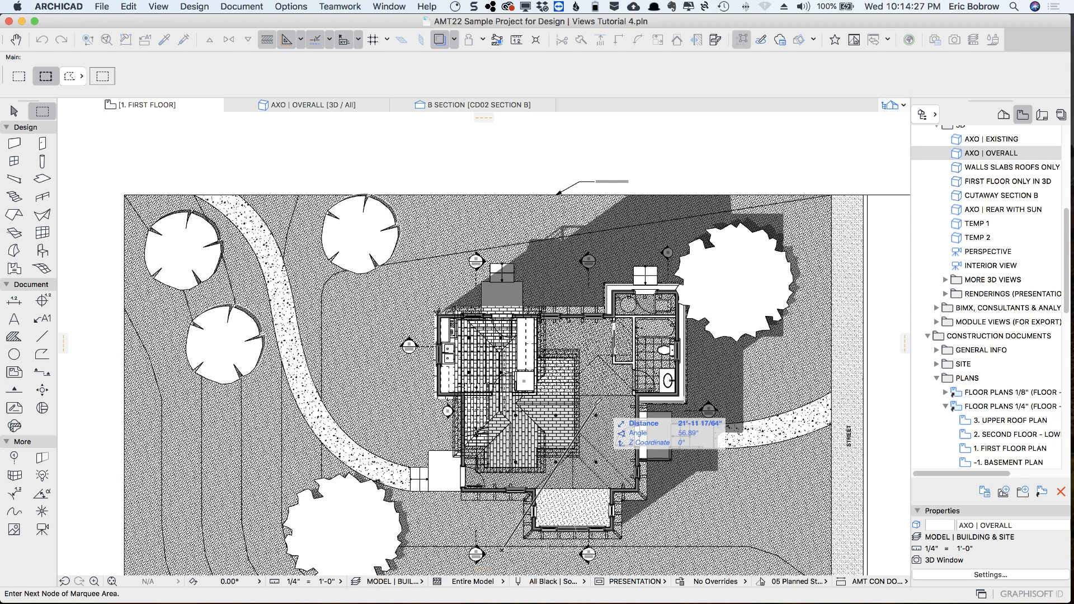
{"action": "left_click", "coordinate": [70, 82]}
{"action": "left_click", "coordinate": [102, 95]}
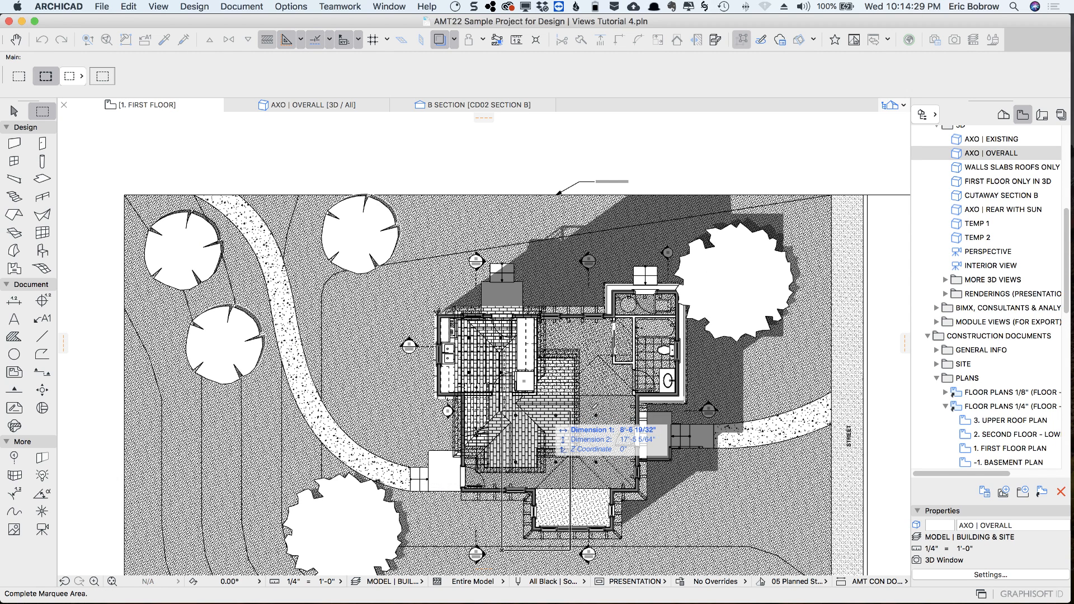
{"action": "left_click", "coordinate": [592, 380]}
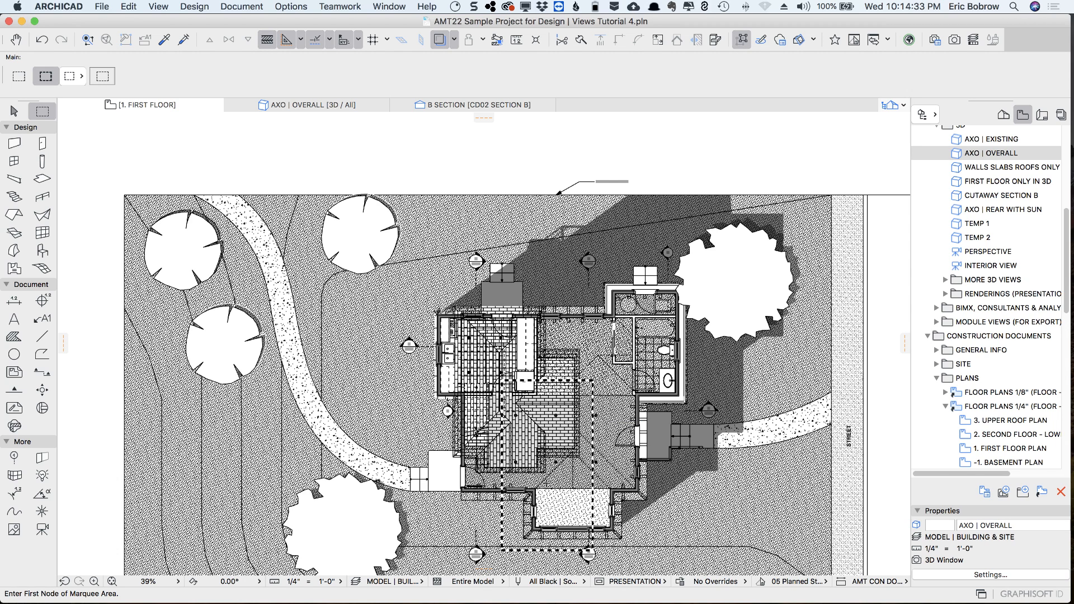
Confirm the 3D filter with elements shown outside the marquee and trimmed to it, and show the marquee in 3D
{"action": "left_click", "coordinate": [165, 38]}
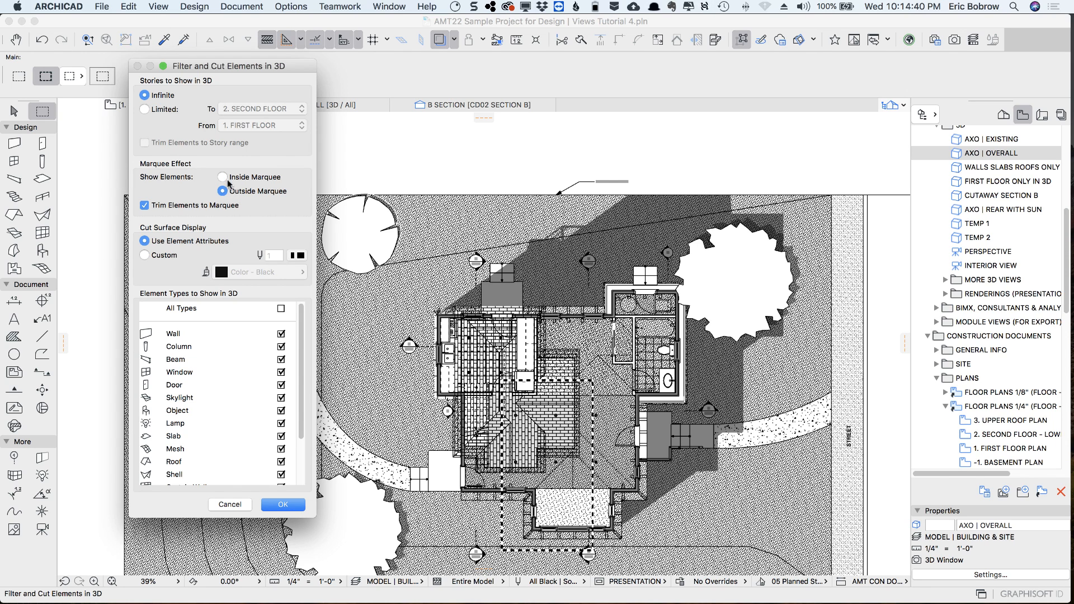
{"action": "left_click", "coordinate": [283, 505]}
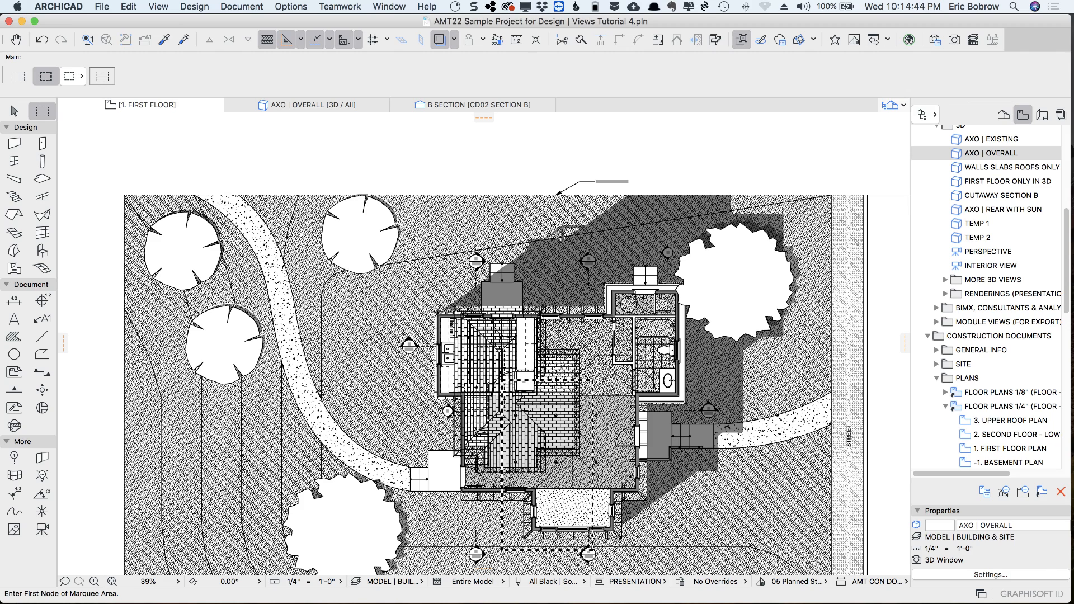
{"action": "right_click", "coordinate": [358, 159]}
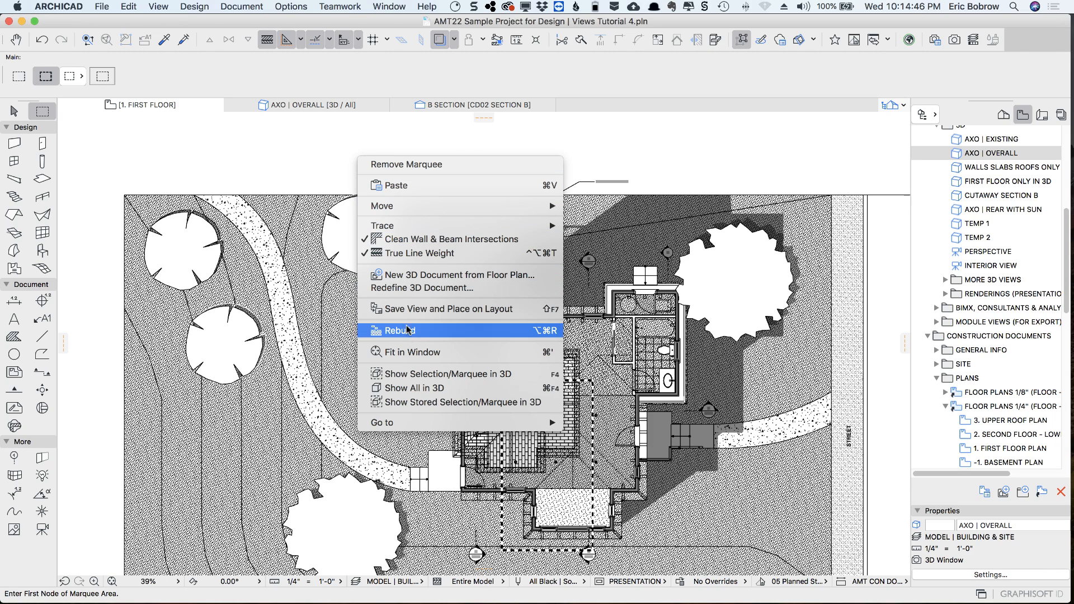
{"action": "left_click", "coordinate": [411, 374]}
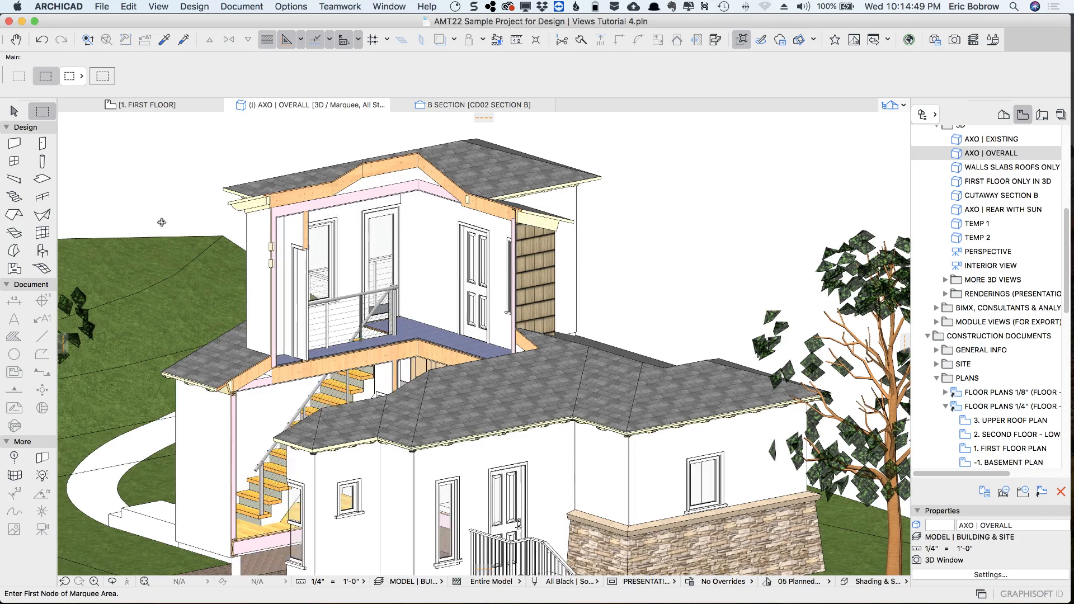
Examine the house's marquee cutaway in 3D, from the cut roof and floor framing down to the basement and the whole exterior
{"action": "mouse_move", "coordinate": [310, 241]}
{"action": "middle_mouse_down", "text": "shift"}
{"action": "mouse_move", "coordinate": [478, 232]}
{"action": "mouse_move", "coordinate": [297, 229]}
{"action": "middle_mouse_up", "text": "shift"}
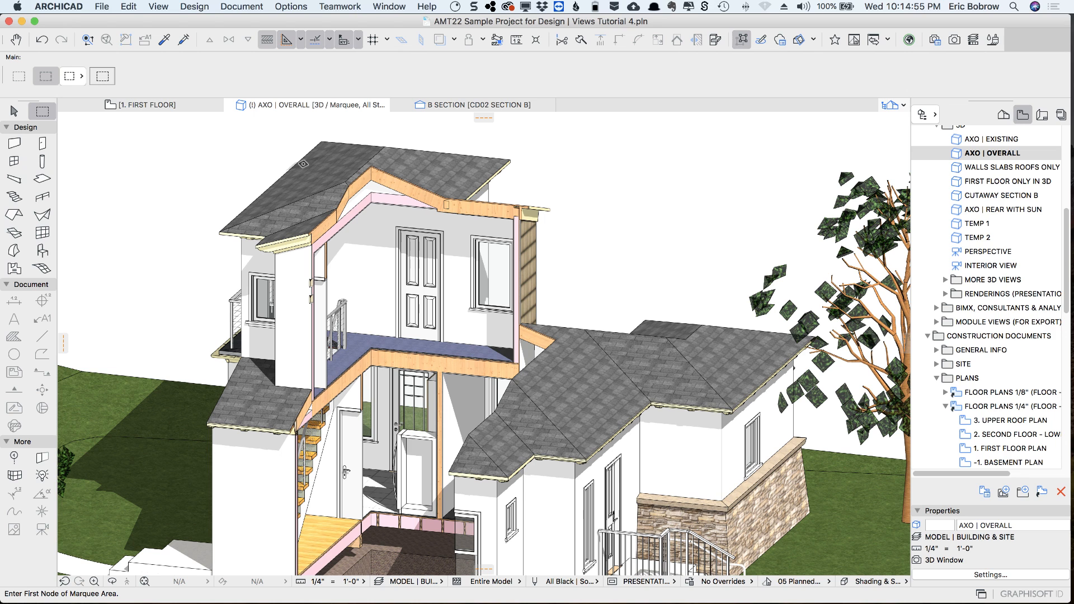
{"action": "scroll", "coordinate": [336, 397], "scroll_direction": "up", "scroll_amount": 5}
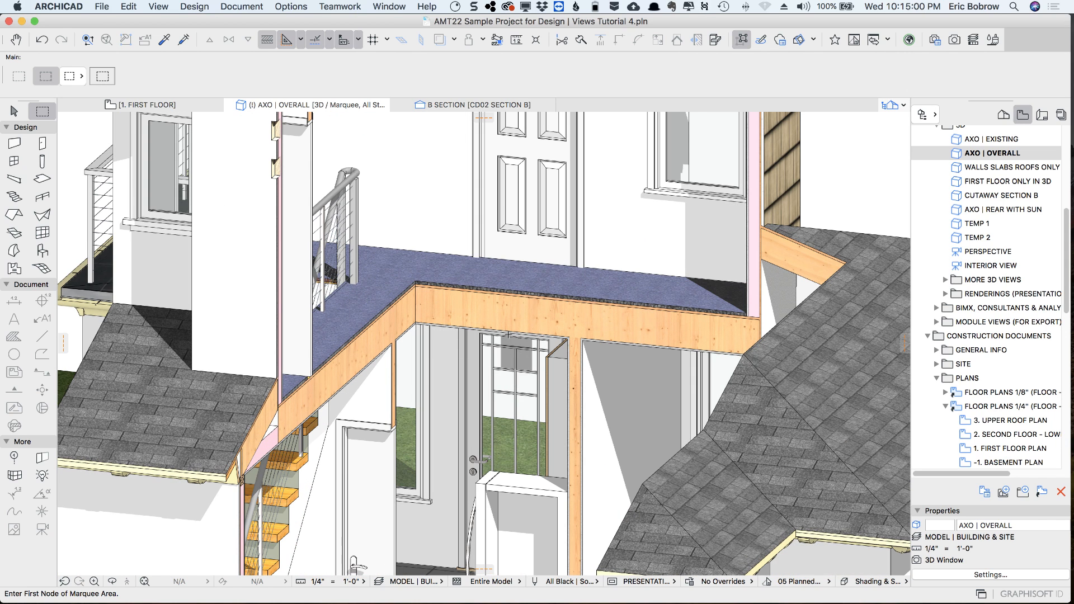
{"action": "middle_click_drag", "start_coordinate": [506, 312], "coordinate": [444, 74]}
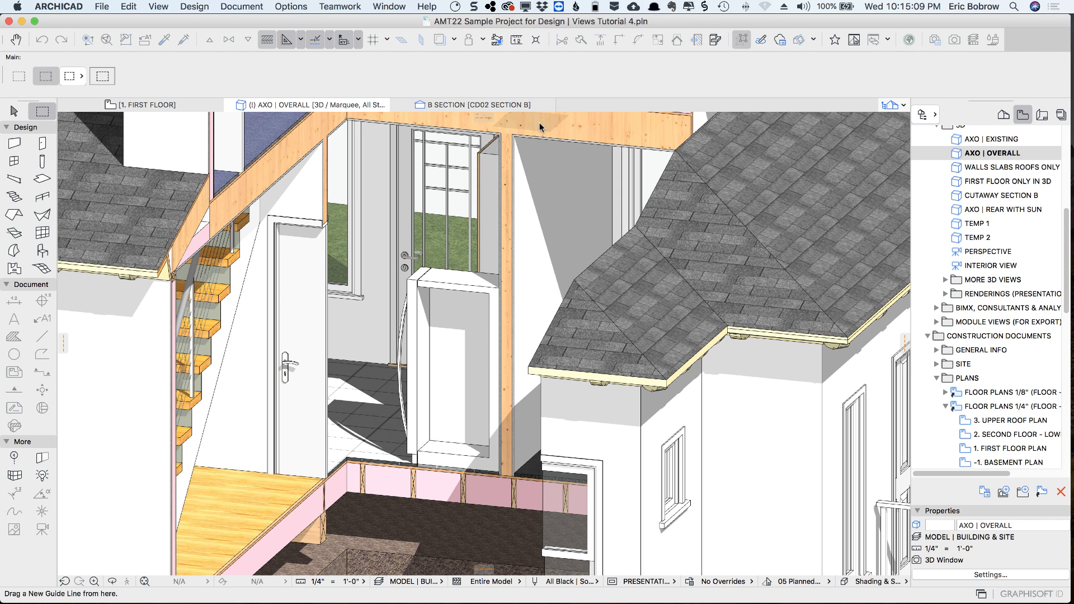
{"action": "middle_click_drag", "start_coordinate": [479, 113], "coordinate": [402, 210]}
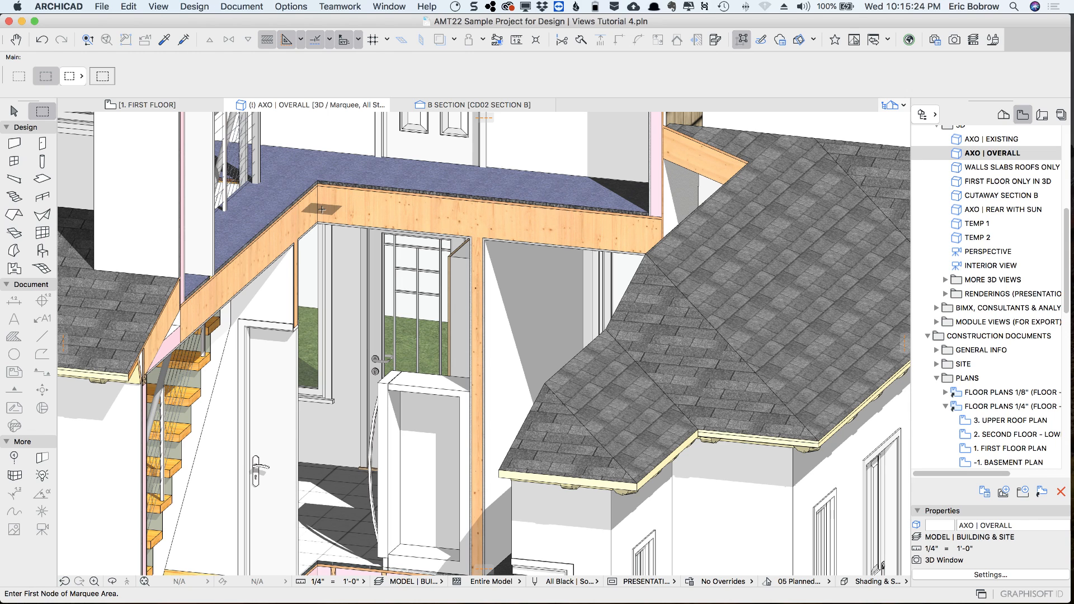
{"action": "scroll", "coordinate": [327, 211], "scroll_direction": "down", "scroll_amount": 6}
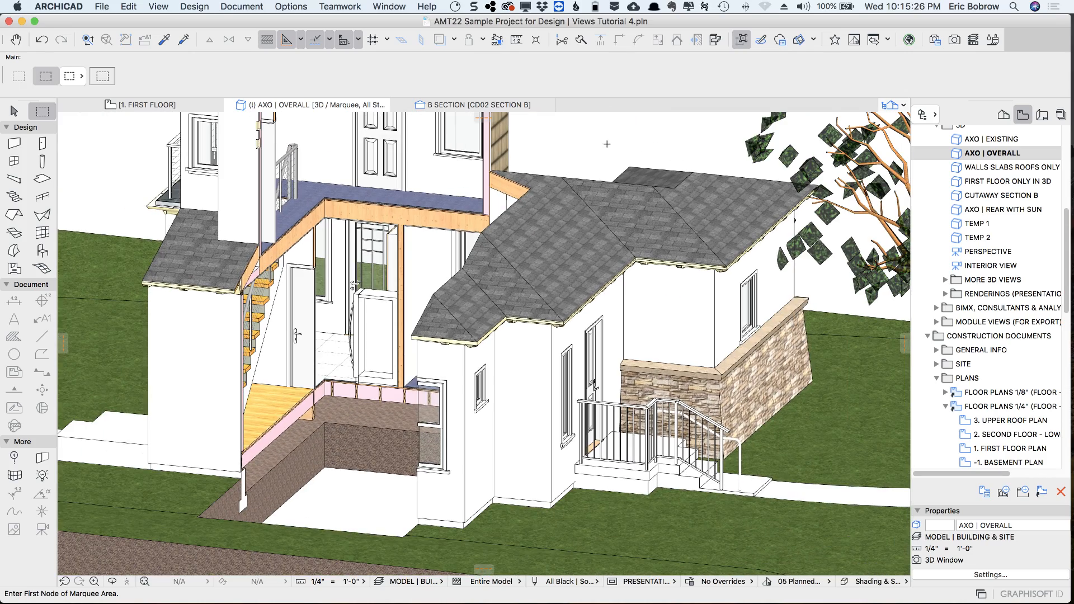
{"action": "middle_click_drag", "start_coordinate": [606, 143], "coordinate": [557, 227]}
{"action": "scroll", "coordinate": [554, 227], "scroll_direction": "down", "scroll_amount": 2}
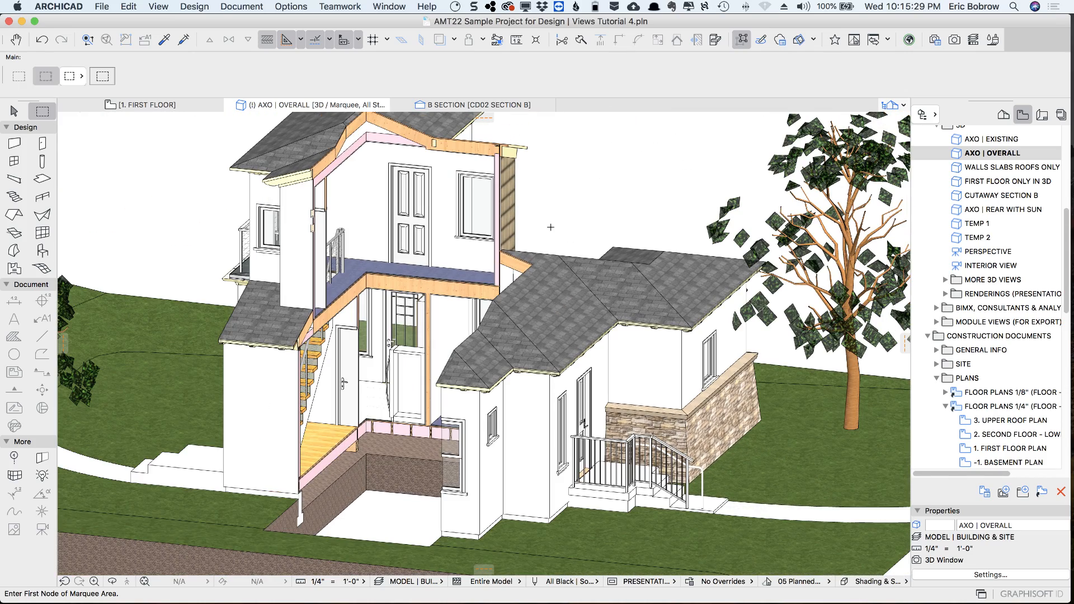
{"action": "middle_click_drag", "start_coordinate": [580, 174], "coordinate": [571, 196]}
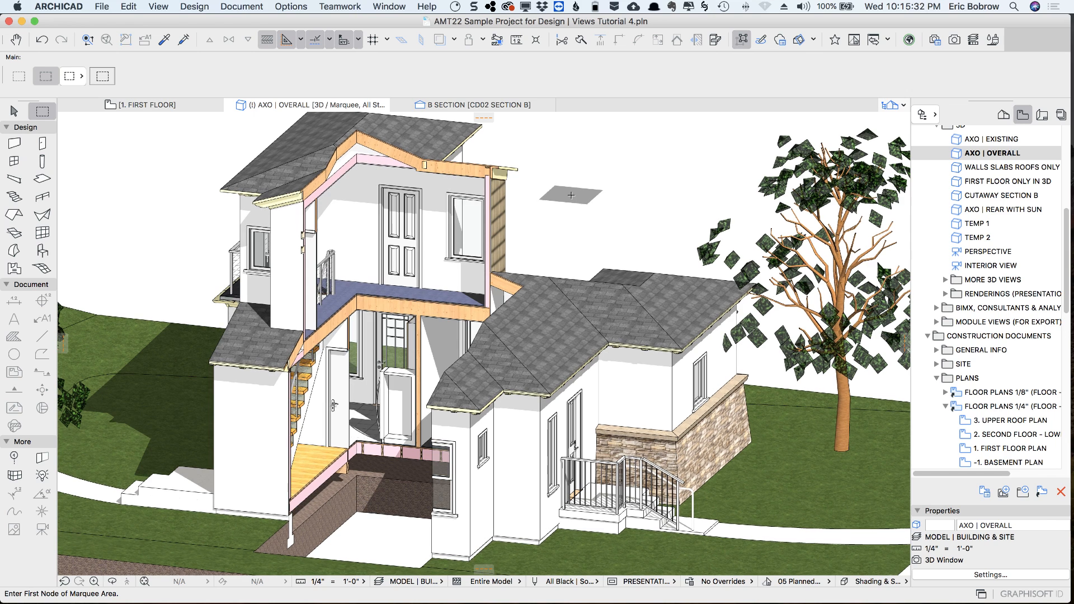
Set the 3D cut surface display to Custom with pen 1 and the Color - Black surface, and apply it
{"action": "key", "text": "super+alt+f"}
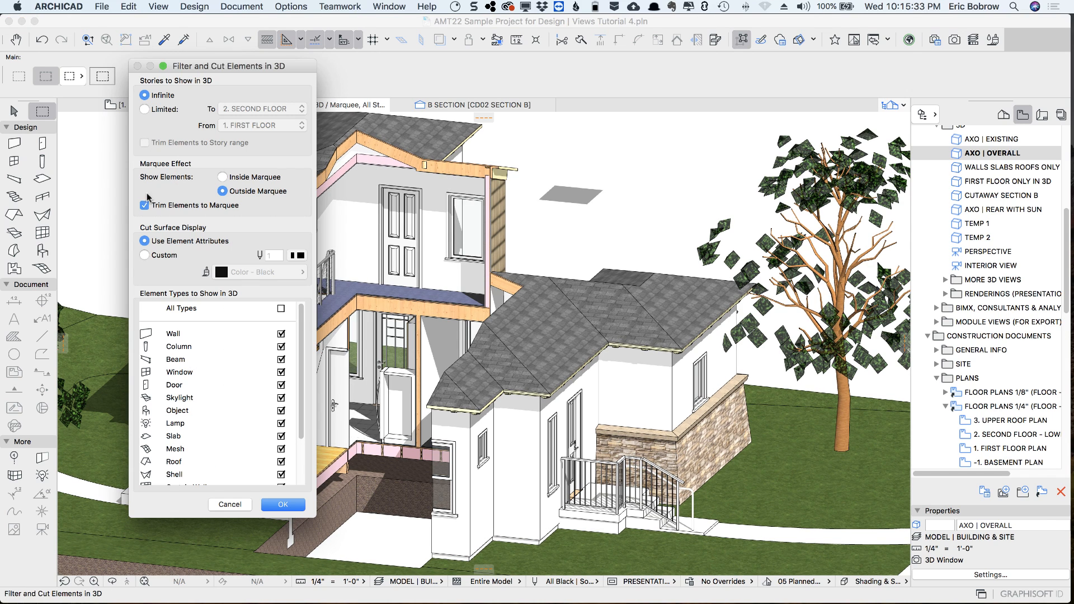
{"action": "left_click", "coordinate": [145, 255]}
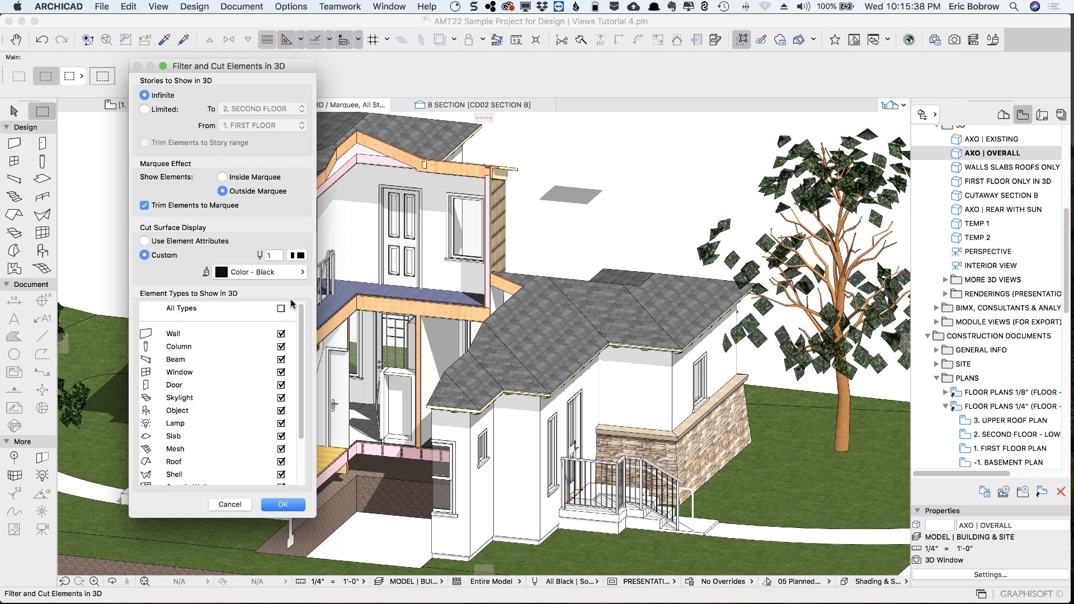
{"action": "left_click", "coordinate": [300, 503]}
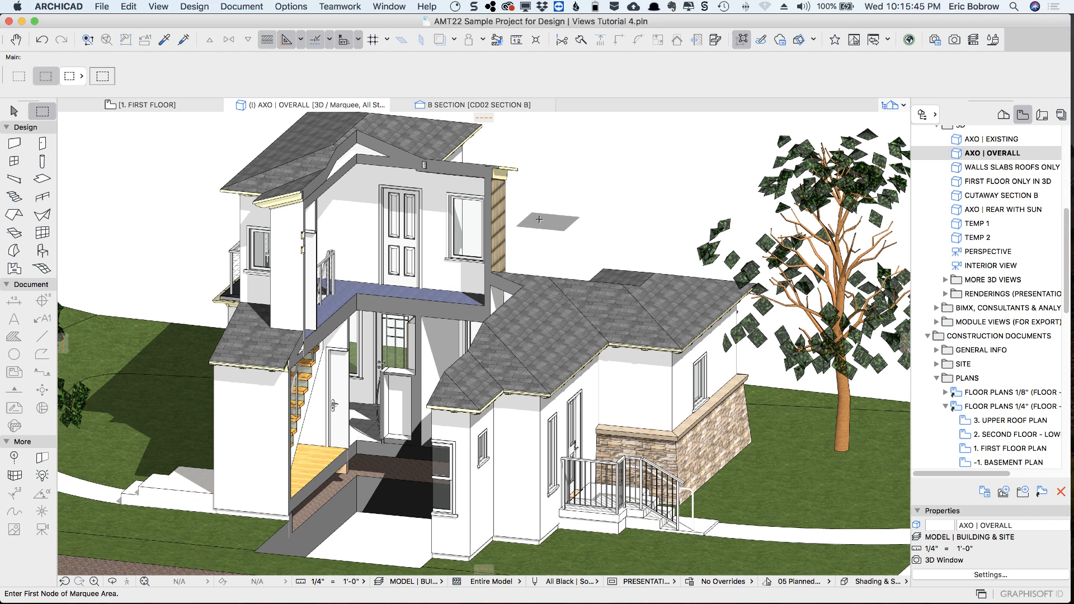
Change the custom 3D cut surface from black to a solid red color surface and apply the filter
{"action": "key", "text": "super+alt+f"}
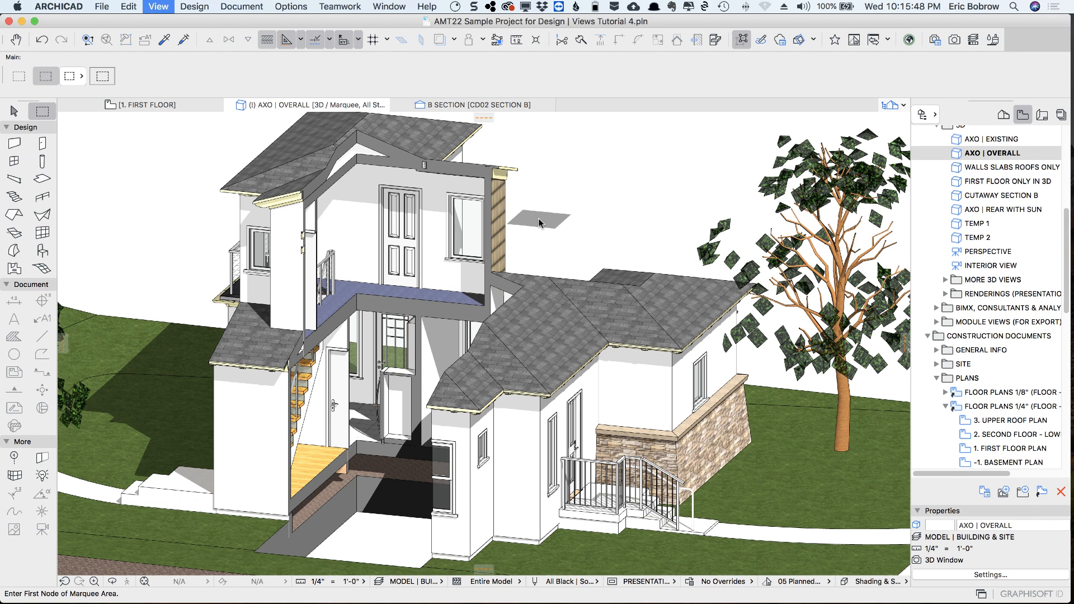
{"action": "left_click", "coordinate": [303, 272]}
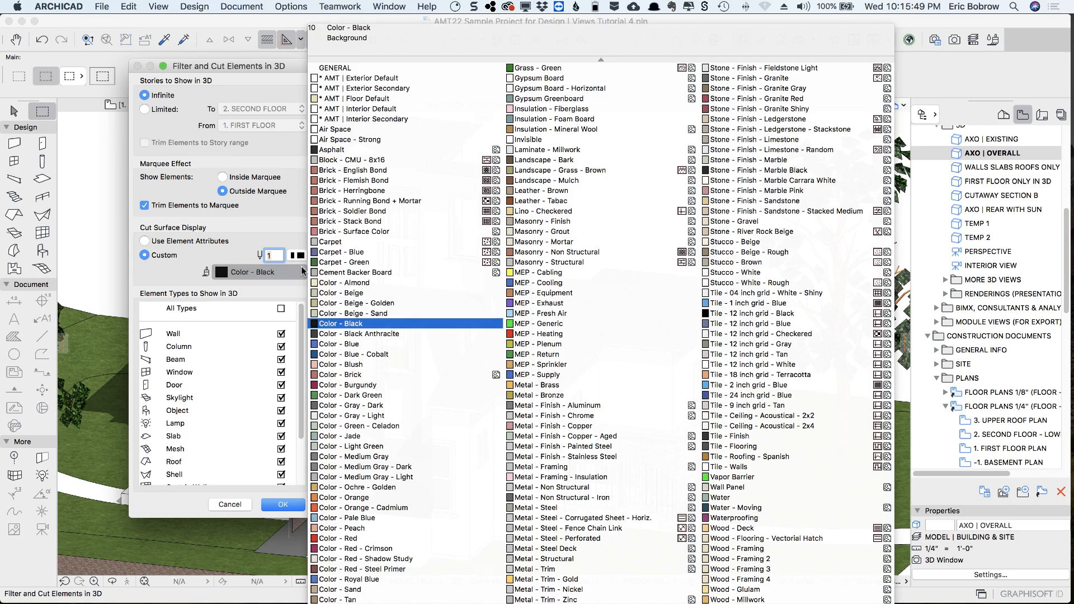
{"action": "scroll", "coordinate": [378, 392], "scroll_direction": "down", "scroll_amount": 3}
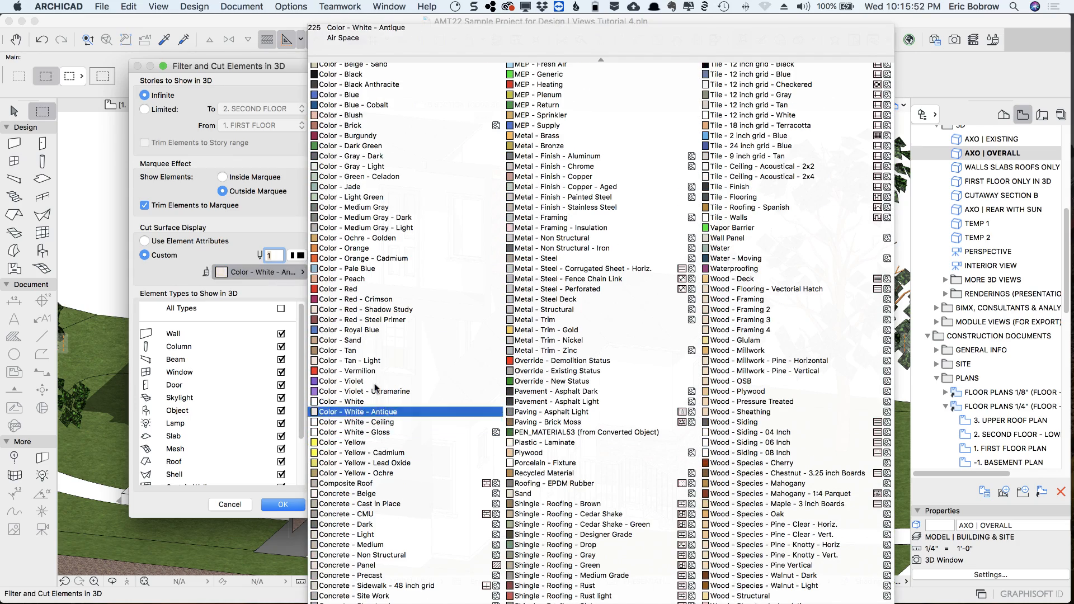
{"action": "left_click", "coordinate": [353, 370]}
{"action": "left_click", "coordinate": [297, 500]}
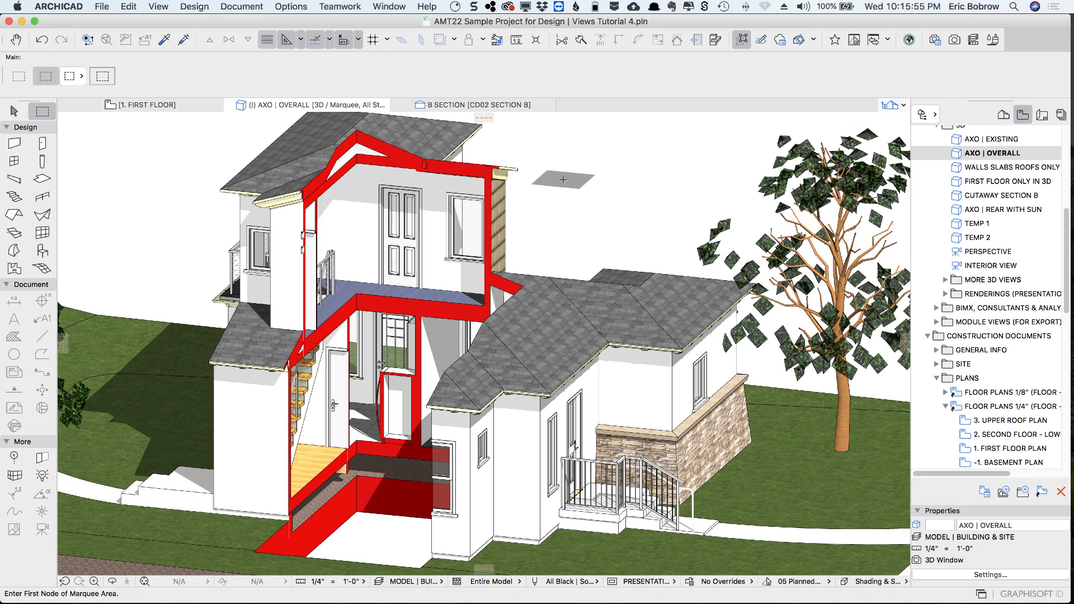
Orbit to the house's cut side and save the 3D view as "cutaway red"
{"action": "middle_click_drag", "start_coordinate": [624, 187], "coordinate": [718, 183], "text": "shift"}
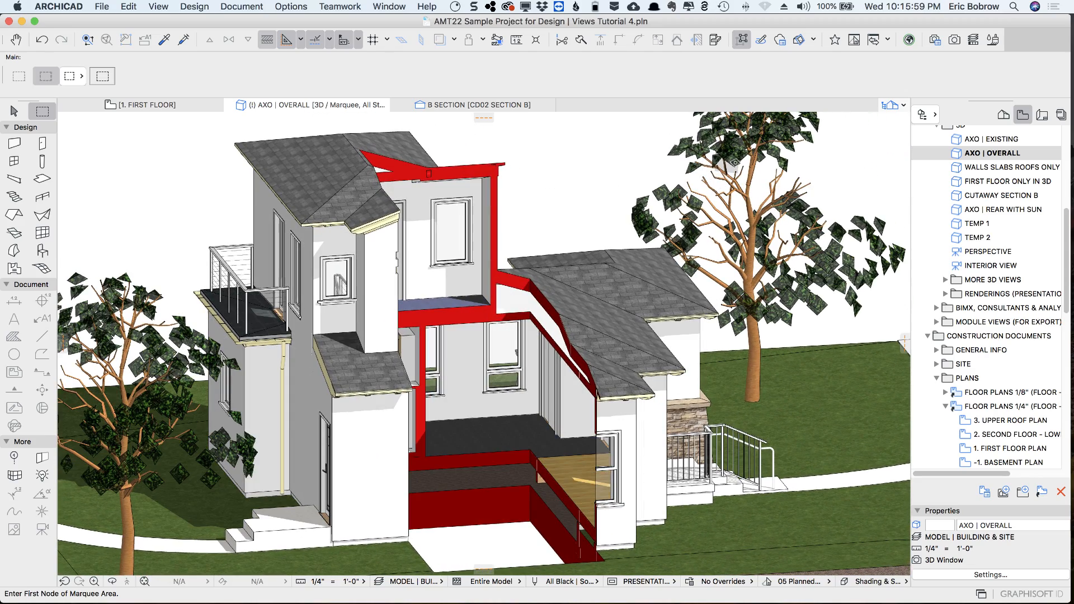
{"action": "left_click", "coordinate": [1004, 493]}
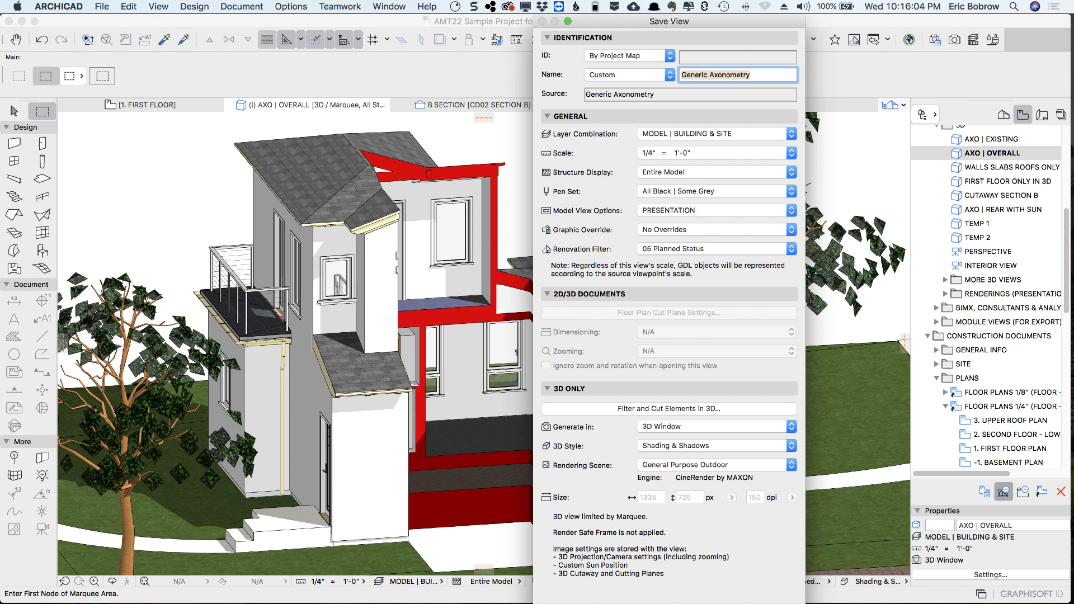
{"action": "type", "text": "cutaway r"}
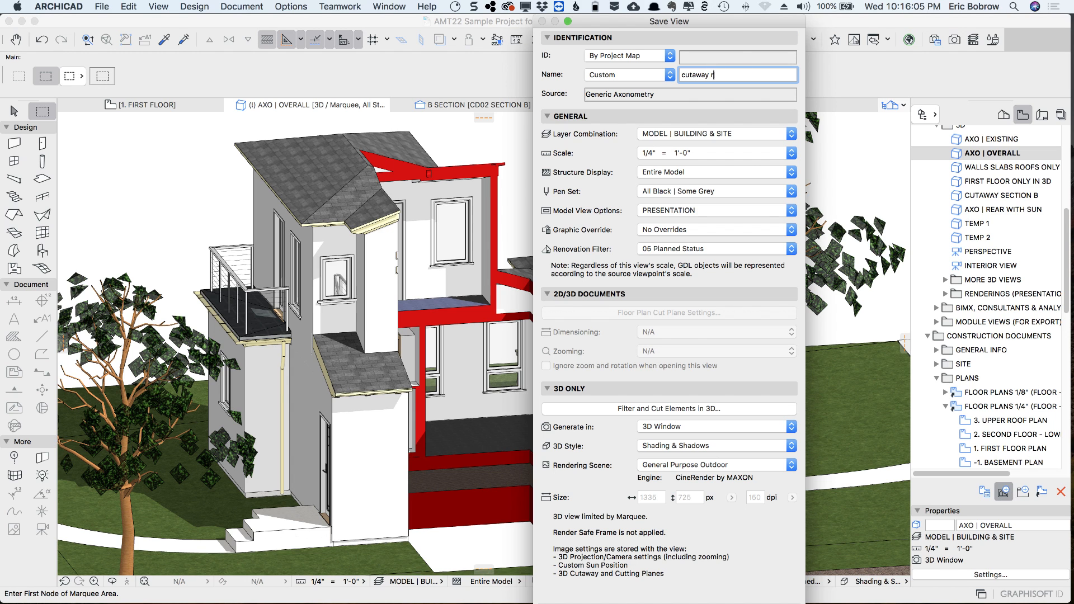
{"action": "type", "text": "ed"}
{"action": "key", "text": "Return"}
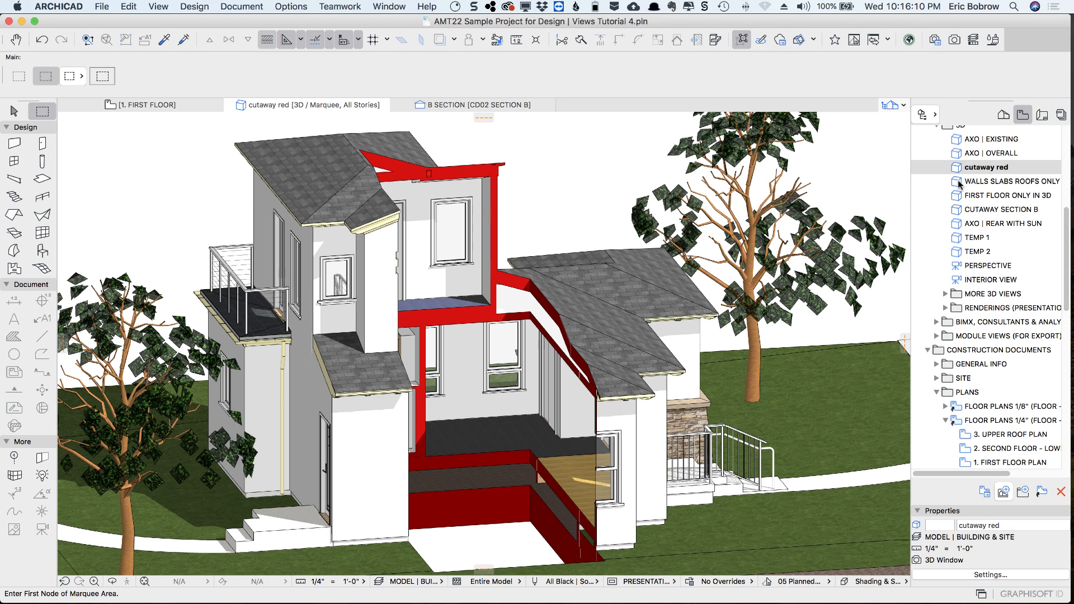
Compare the saved views WALLS SLABS ROOFS ONLY, FIRST FLOOR ONLY IN 3D and cutaway red
{"action": "double_click", "coordinate": [959, 183]}
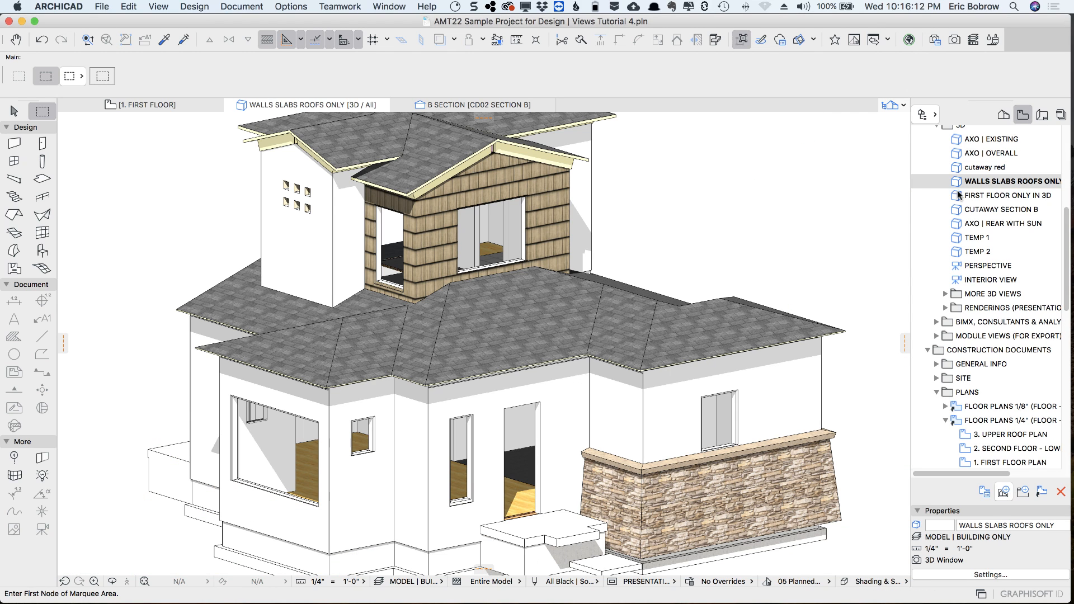
{"action": "double_click", "coordinate": [955, 195]}
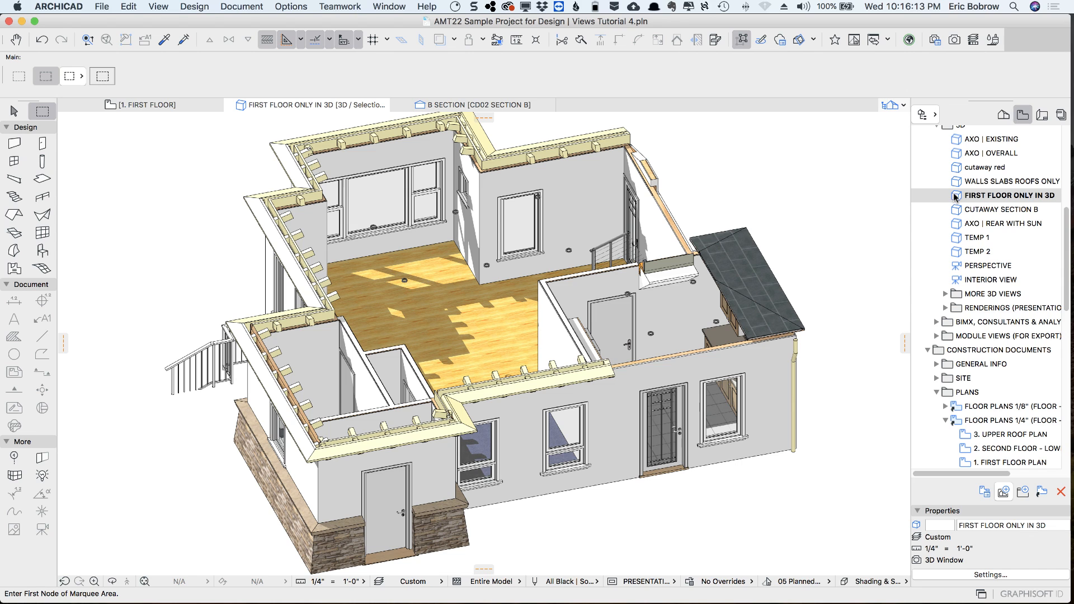
{"action": "double_click", "coordinate": [959, 167]}
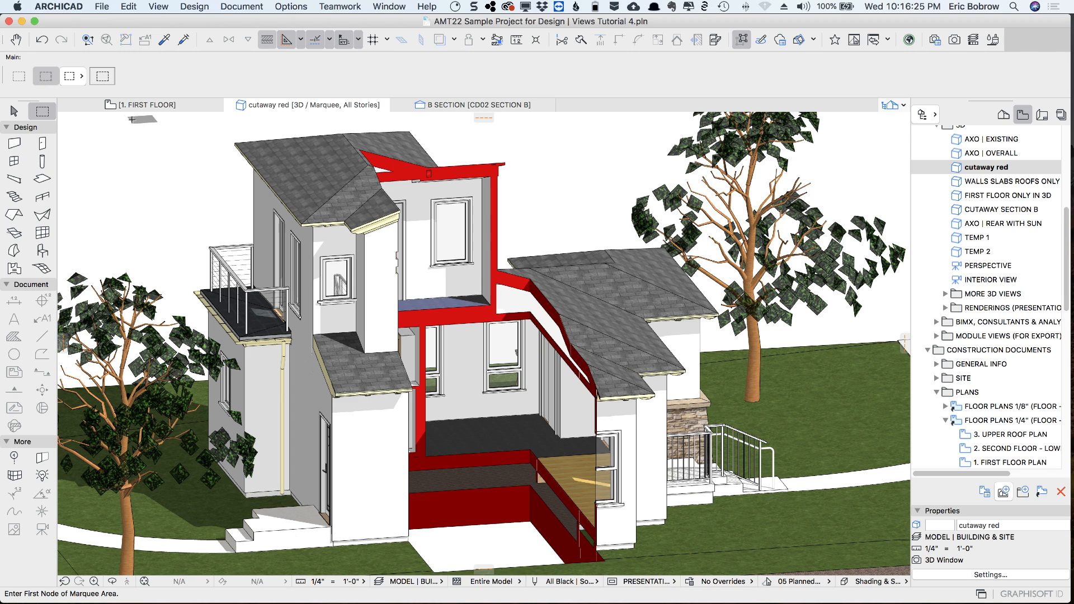
Open the FIRST FLOOR ONLY IN 3D view and show just the long exterior wall and two adjoining interior walls in 3D
{"action": "double_click", "coordinate": [961, 196]}
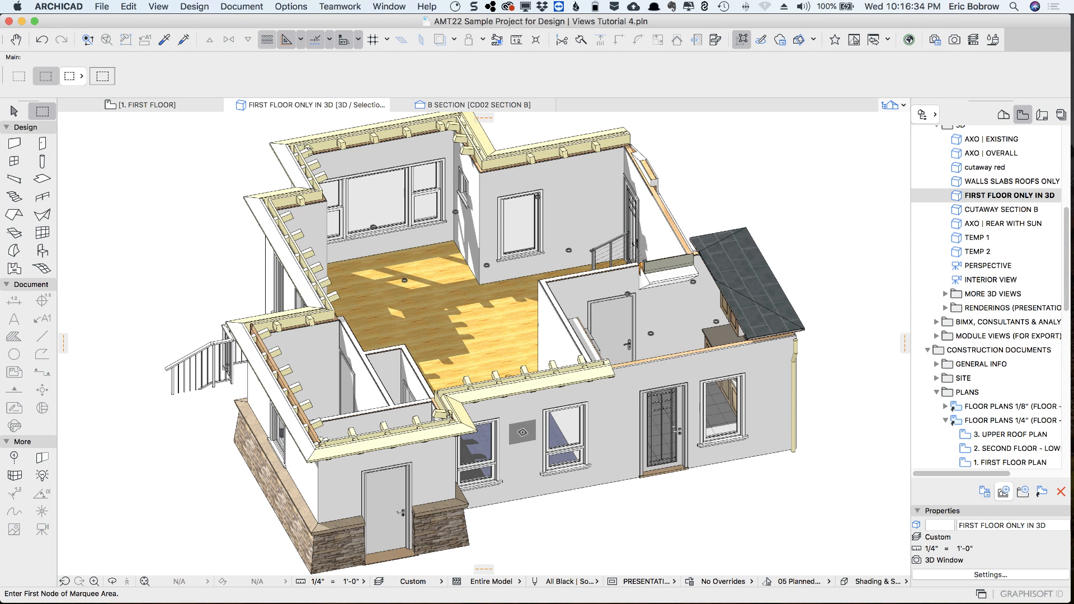
{"action": "left_click", "coordinate": [522, 432]}
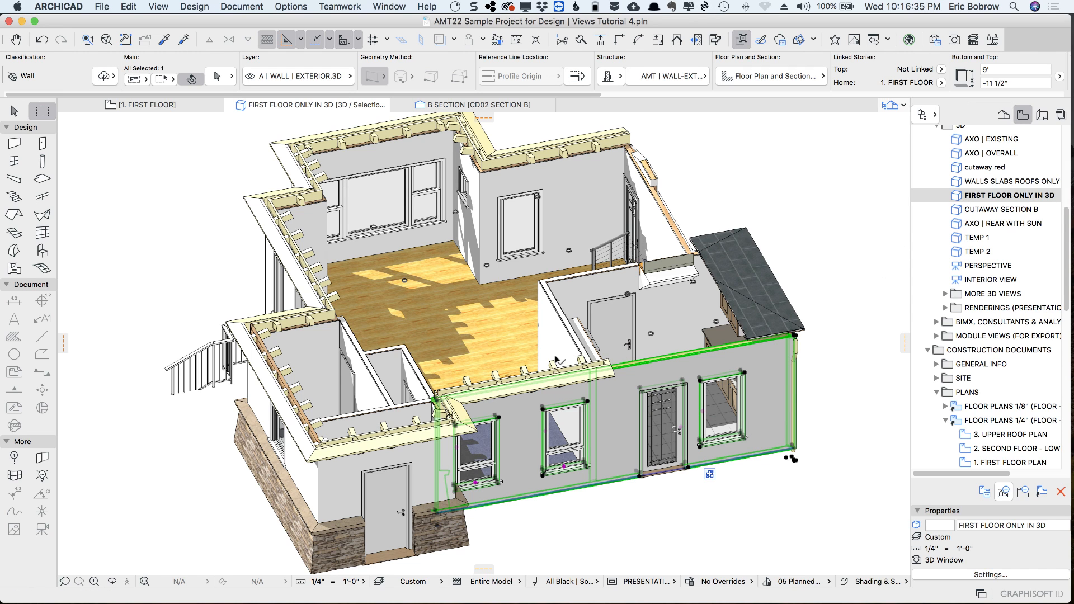
{"action": "left_click", "coordinate": [587, 320], "text": "shift"}
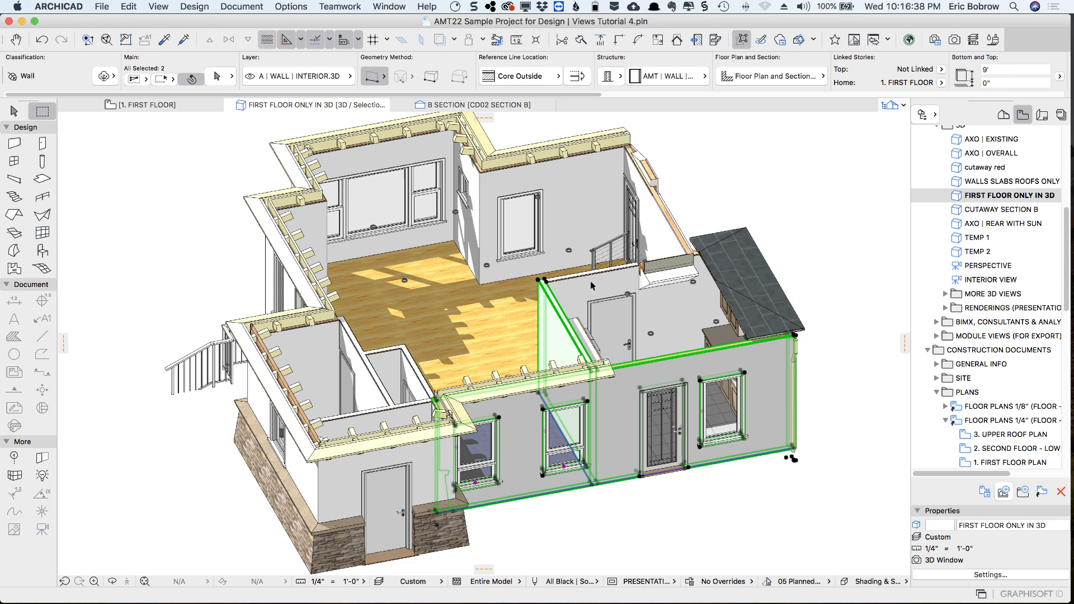
{"action": "left_click", "coordinate": [597, 288], "text": "shift"}
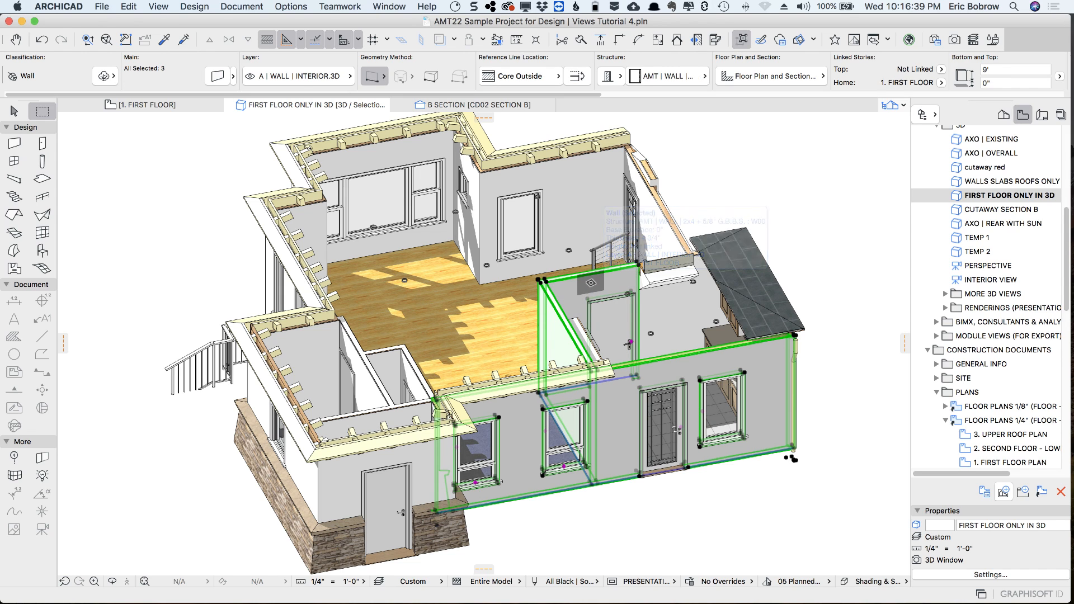
{"action": "right_click", "coordinate": [709, 174]}
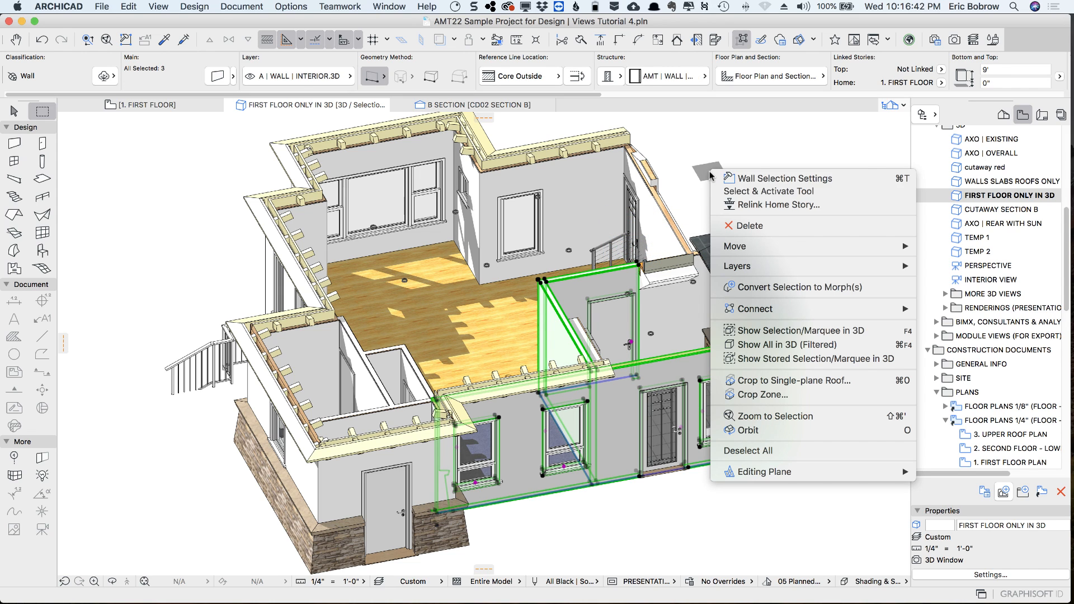
{"action": "left_click", "coordinate": [788, 331]}
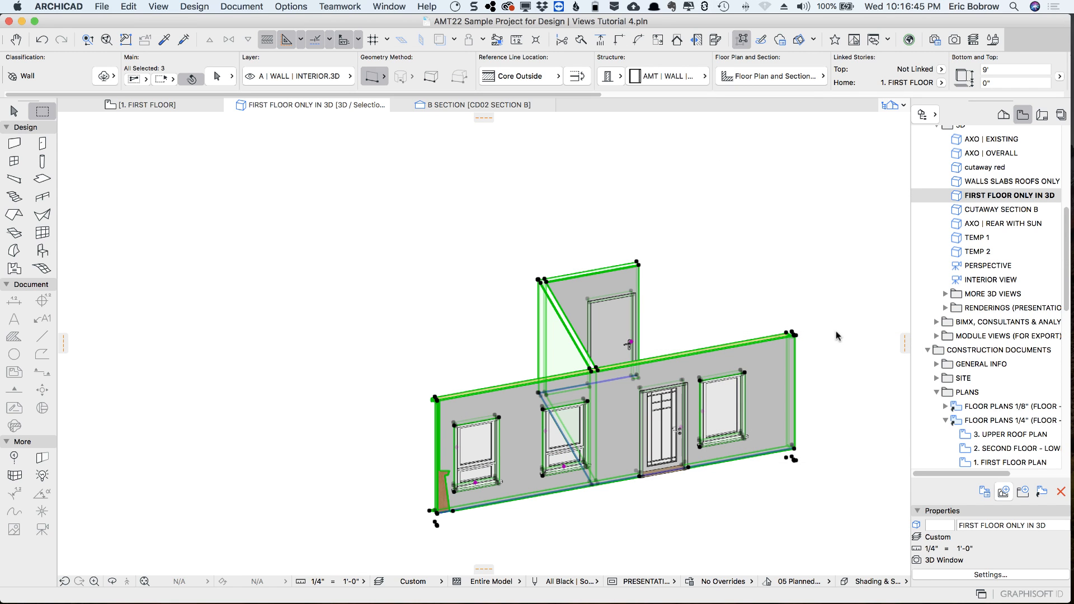
View the isolated walls from the opposite side, deselect them, and show all filtered elements in 3D
{"action": "middle_click_drag", "start_coordinate": [660, 371], "coordinate": [158, 307], "text": "shift"}
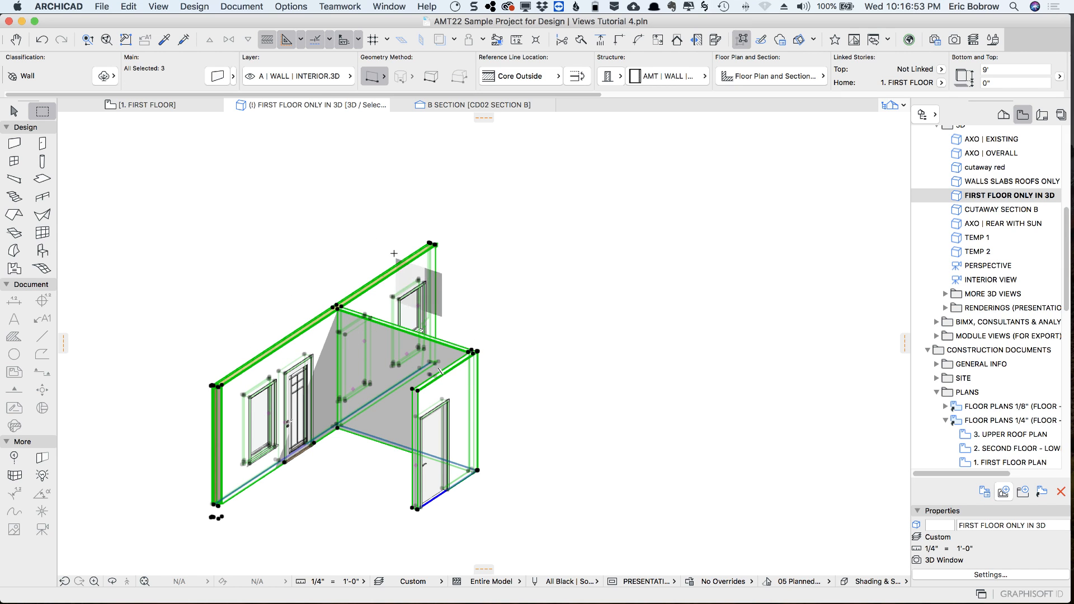
{"action": "key", "text": "Escape"}
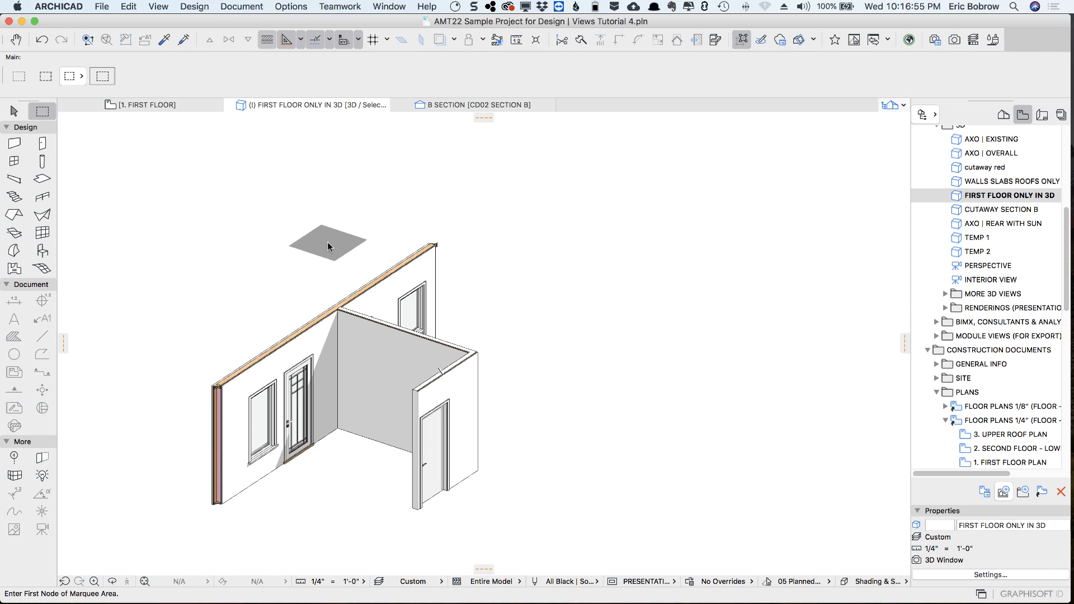
{"action": "right_click", "coordinate": [329, 246]}
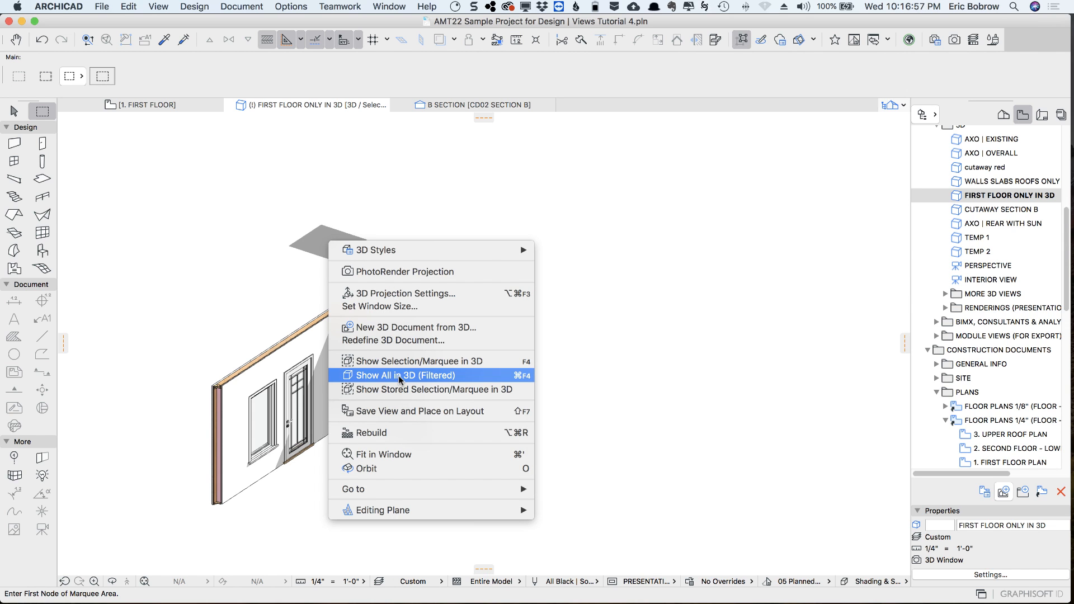
{"action": "left_click", "coordinate": [398, 374]}
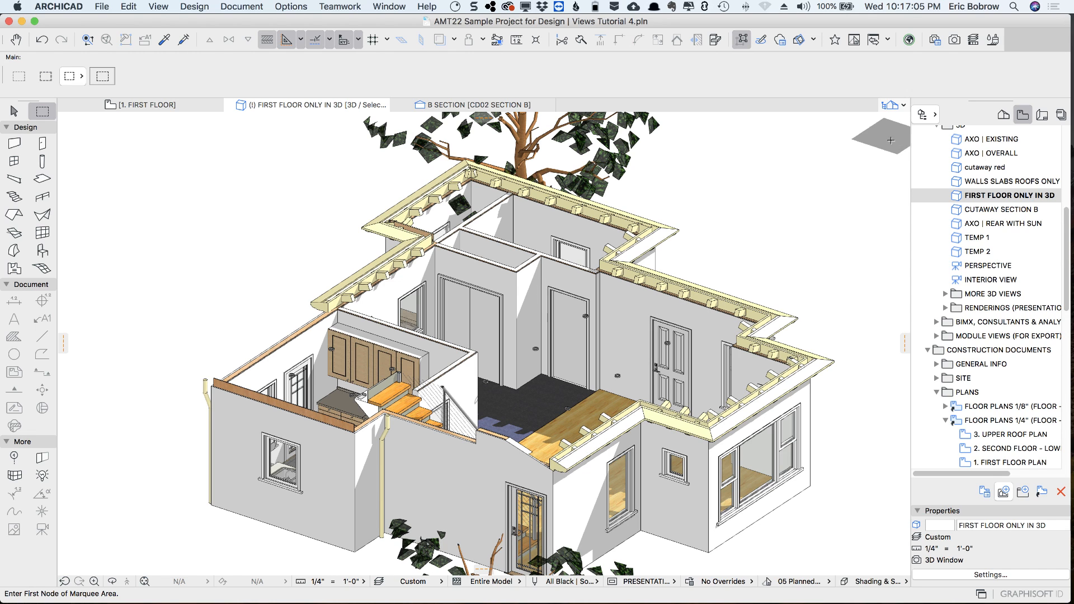
Open the AXO | OVERALL saved view and turn on 3D Cutaway
{"action": "double_click", "coordinate": [956, 155]}
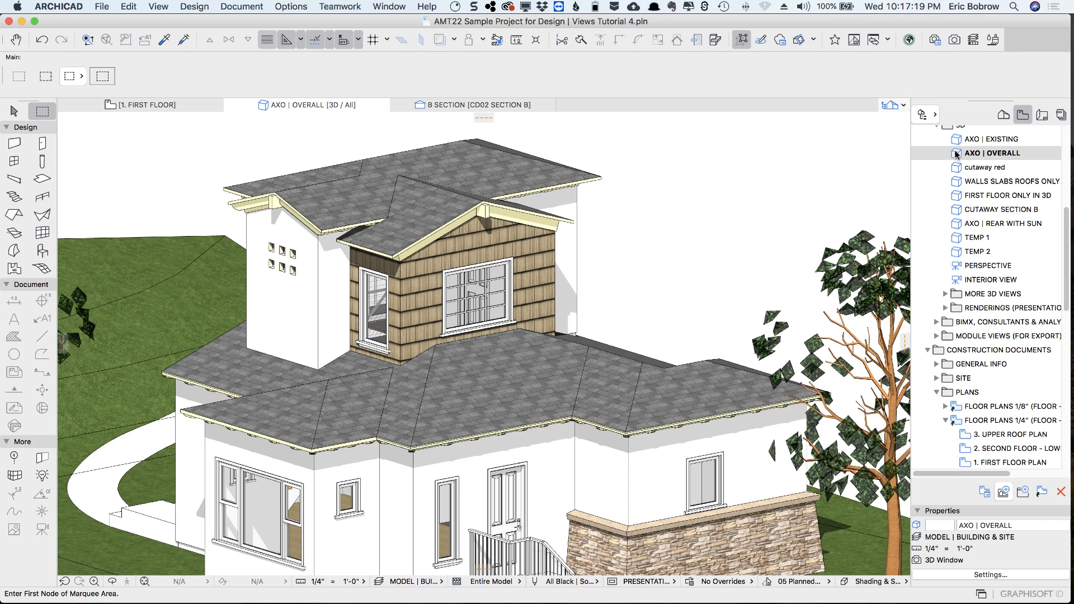
{"action": "left_click", "coordinate": [158, 7]}
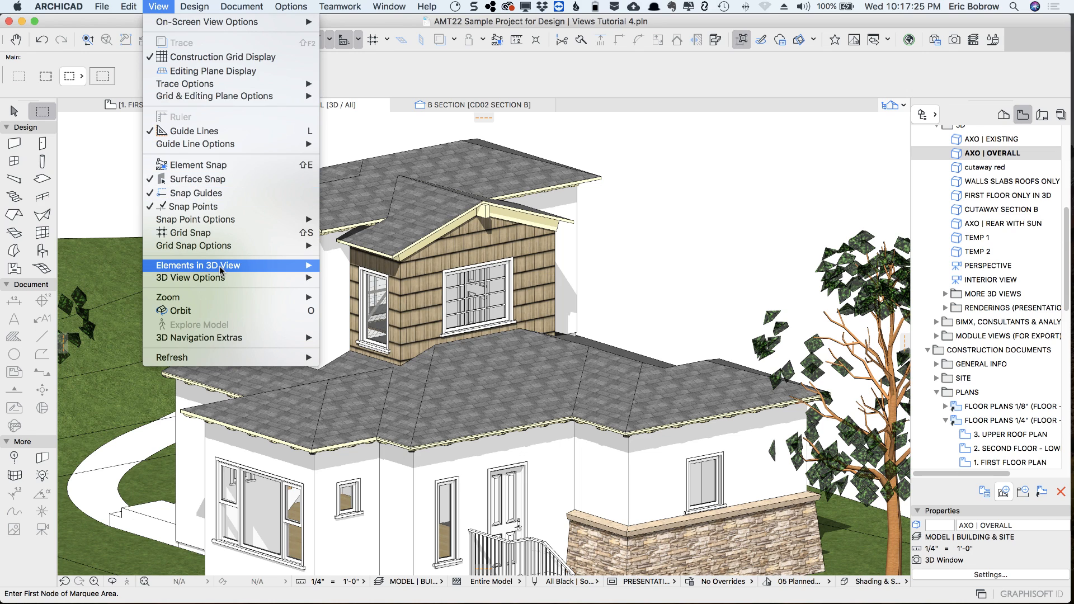
{"action": "mouse_move", "coordinate": [221, 271]}
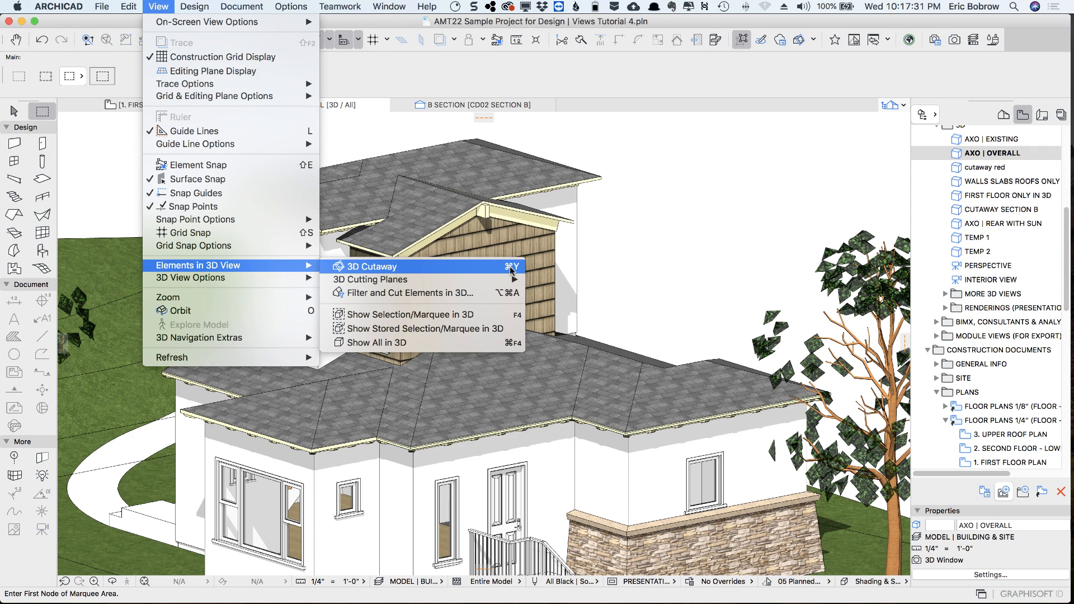
{"action": "left_click", "coordinate": [398, 267]}
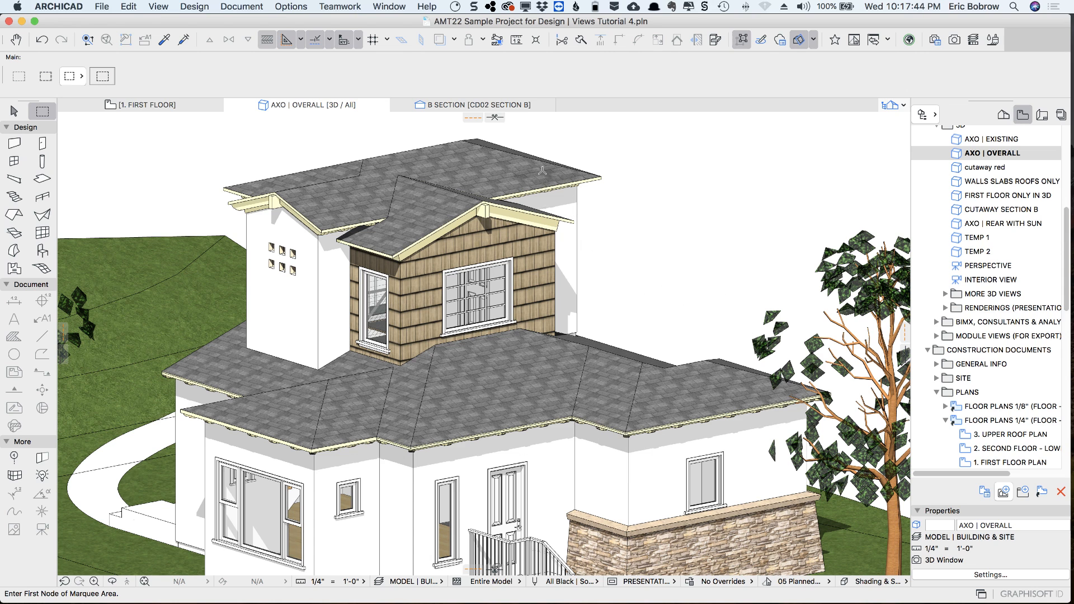
Place a horizontal cutting plane through the upper story, lower it to the window openings, and finalize the cut
{"action": "left_click_drag", "start_coordinate": [494, 115], "coordinate": [488, 255]}
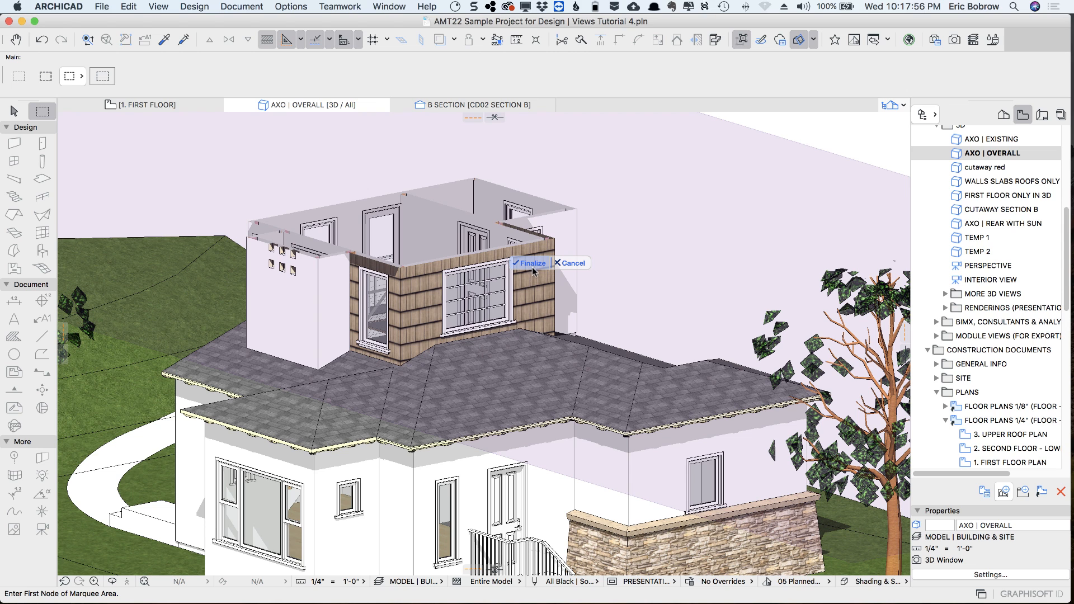
{"action": "left_click", "coordinate": [610, 281]}
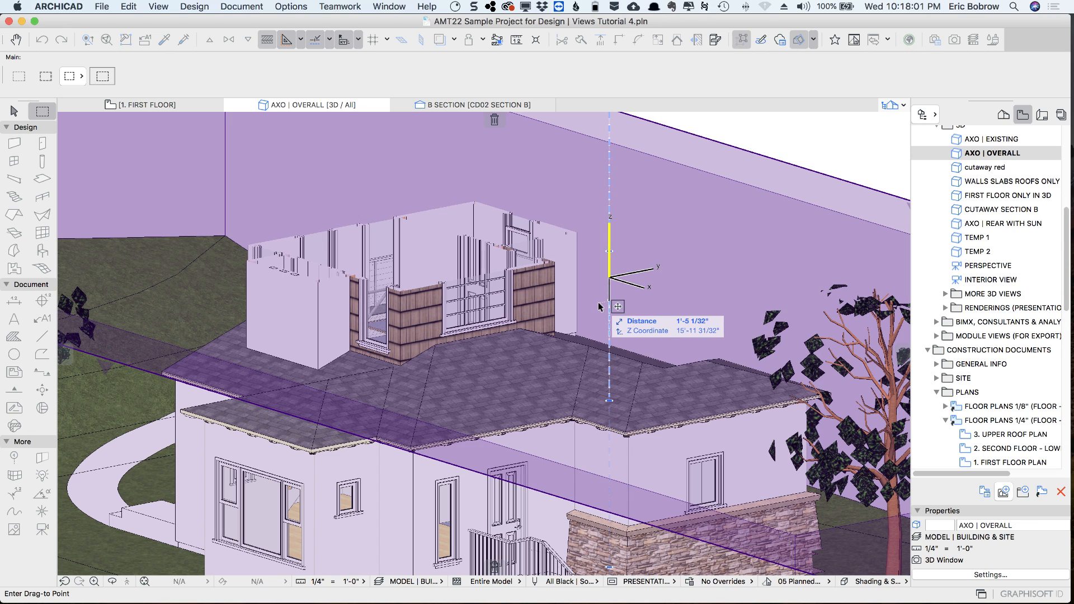
{"action": "left_click", "coordinate": [598, 303]}
{"action": "left_click", "coordinate": [598, 303]}
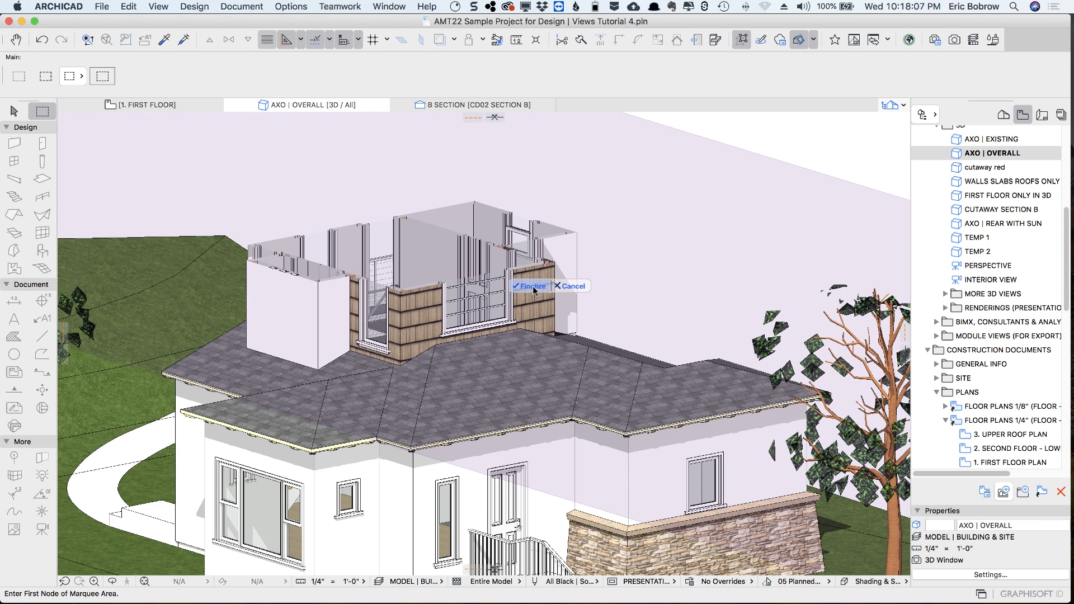
{"action": "left_click", "coordinate": [529, 286]}
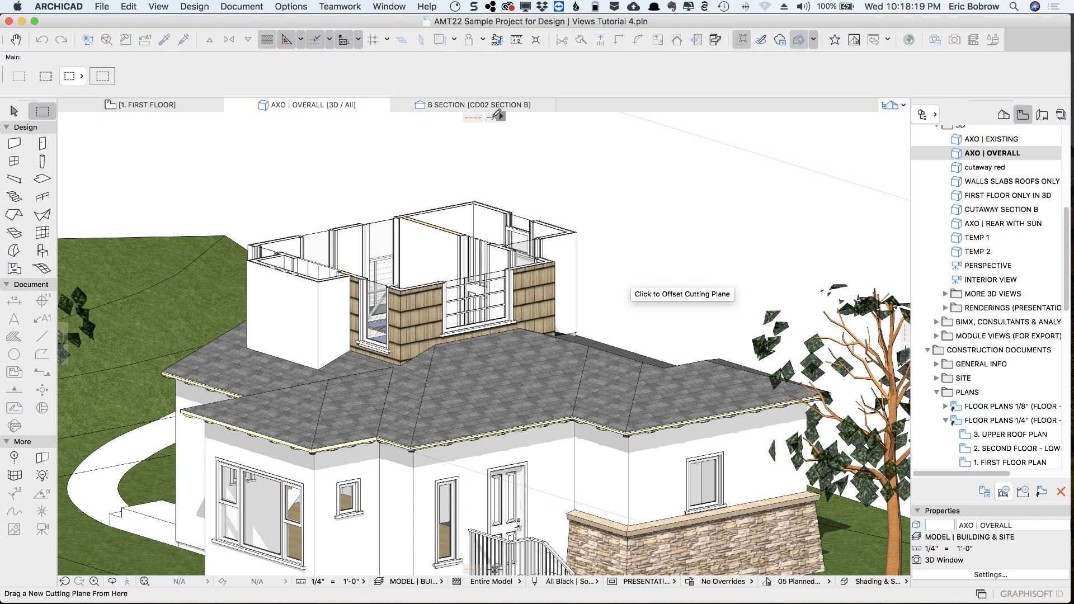
Abandon placing another cutting plane and hide the cutting planes in the 3D view
{"action": "left_click", "coordinate": [500, 117]}
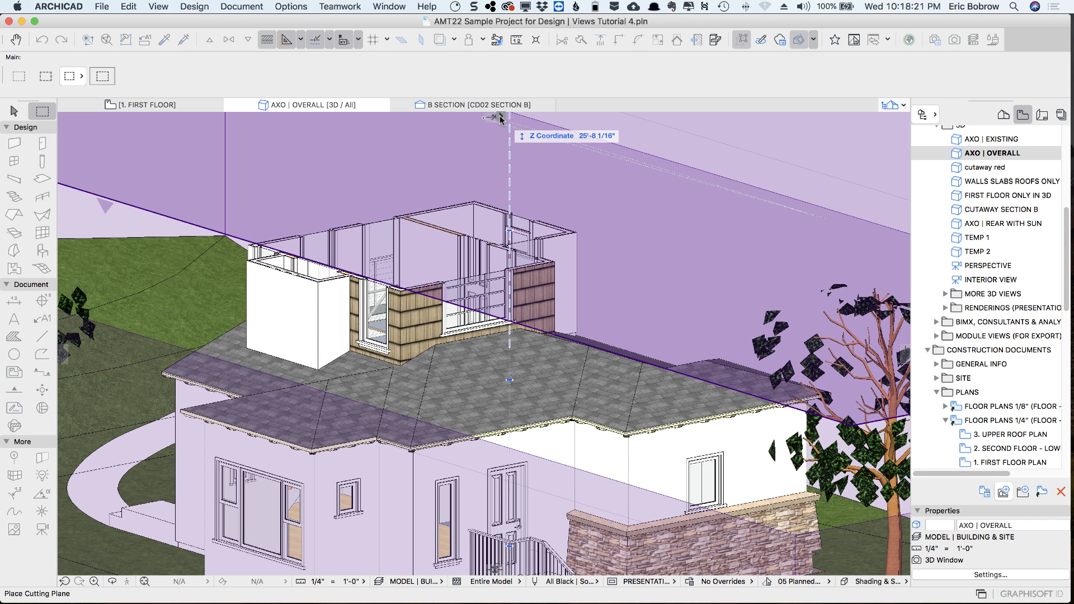
{"action": "left_click", "coordinate": [501, 118]}
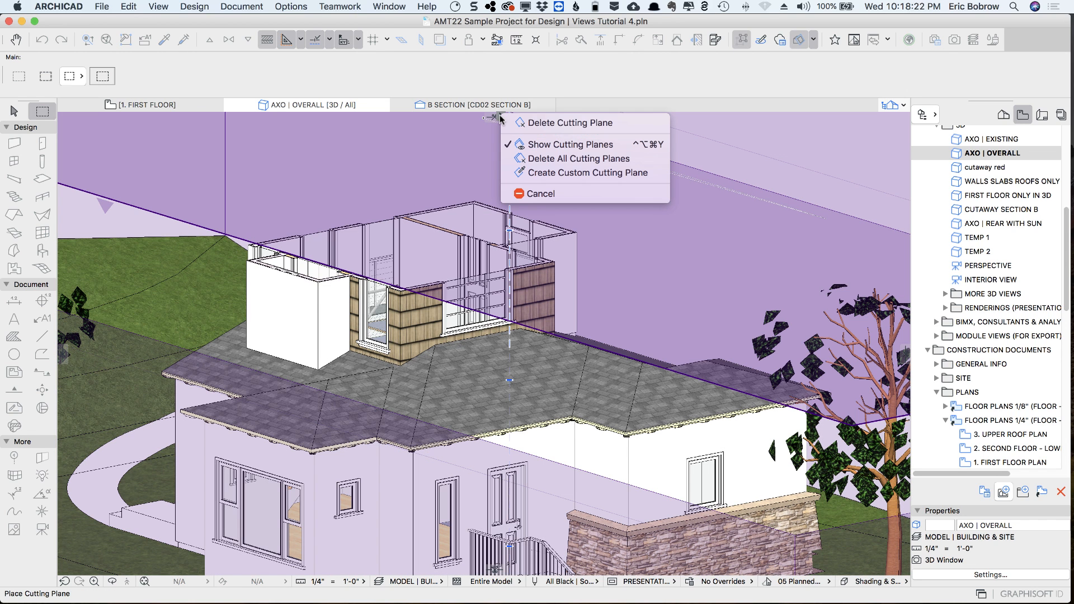
{"action": "left_click", "coordinate": [536, 146]}
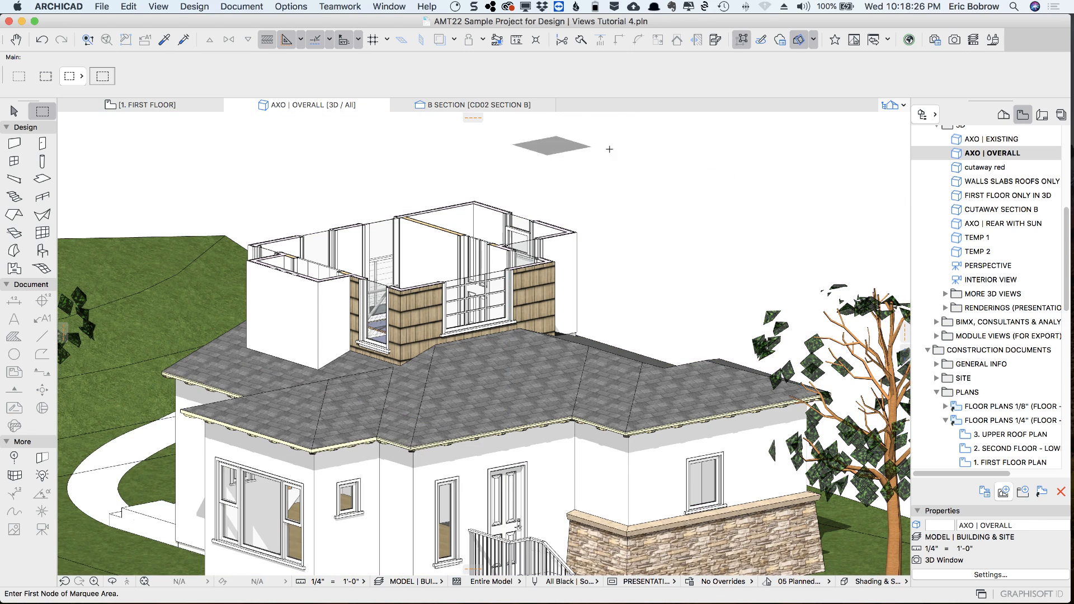
Show the cutting planes around the house in the 3D view again
{"action": "scroll", "coordinate": [647, 215], "scroll_direction": "down", "scroll_amount": 3}
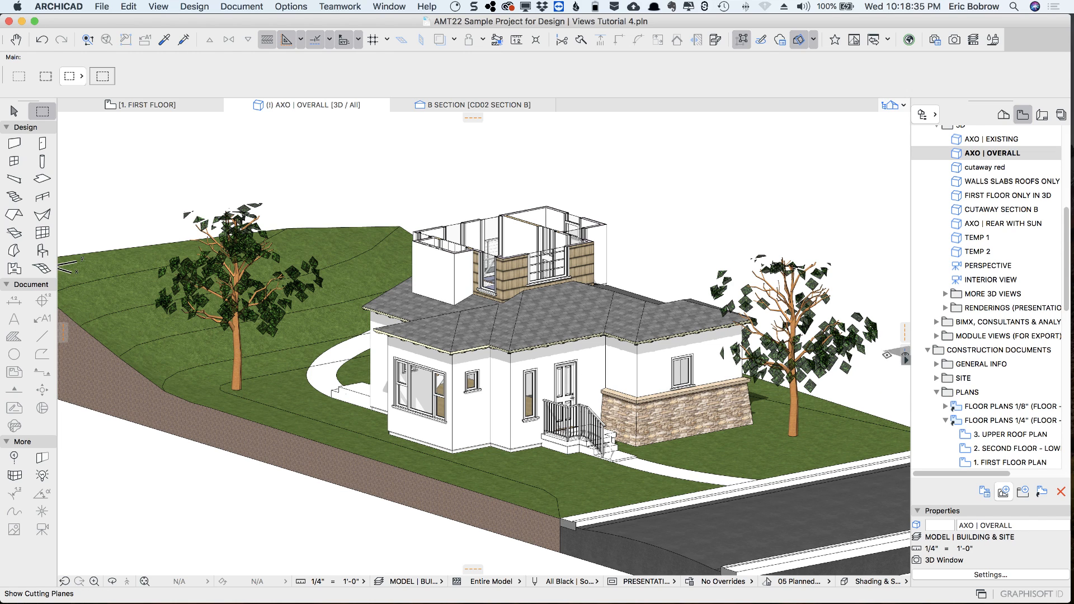
{"action": "left_click", "coordinate": [887, 354]}
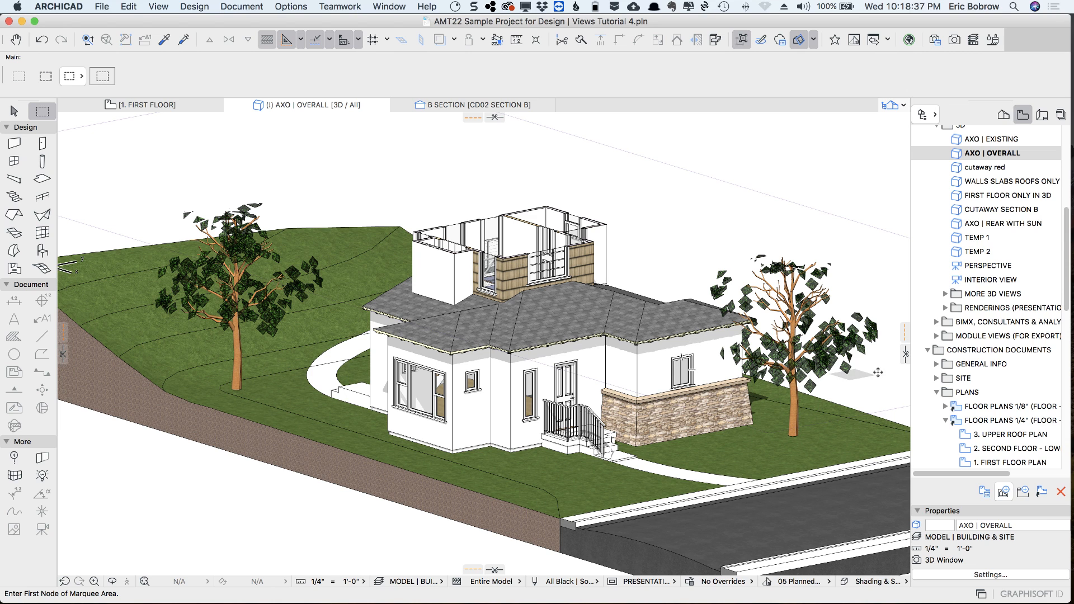
{"action": "left_click_drag", "start_coordinate": [904, 351], "coordinate": [713, 381]}
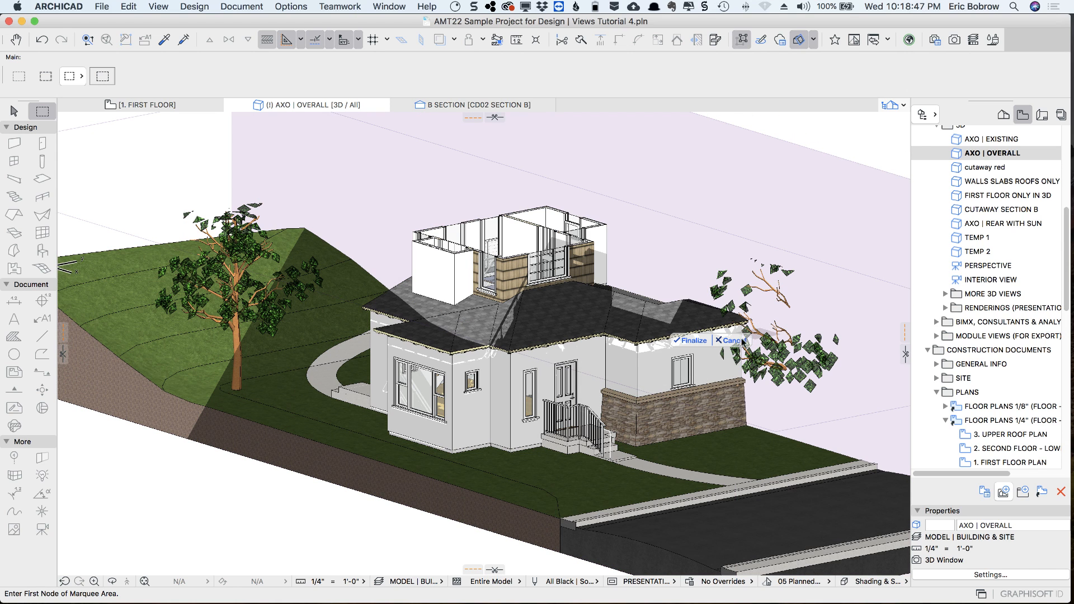
{"action": "left_click", "coordinate": [732, 340]}
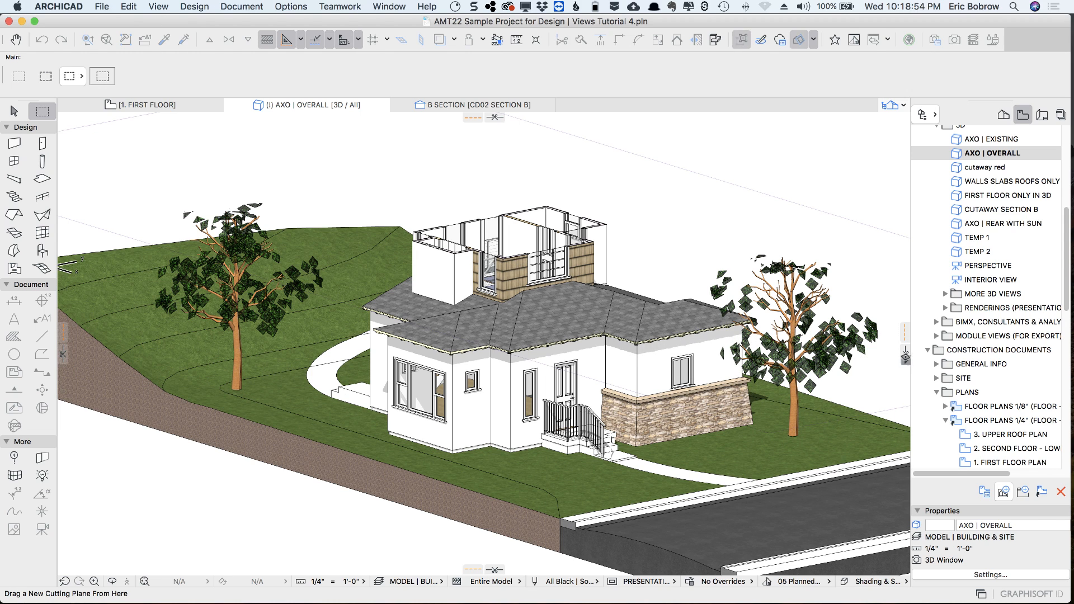
{"action": "left_click", "coordinate": [905, 359]}
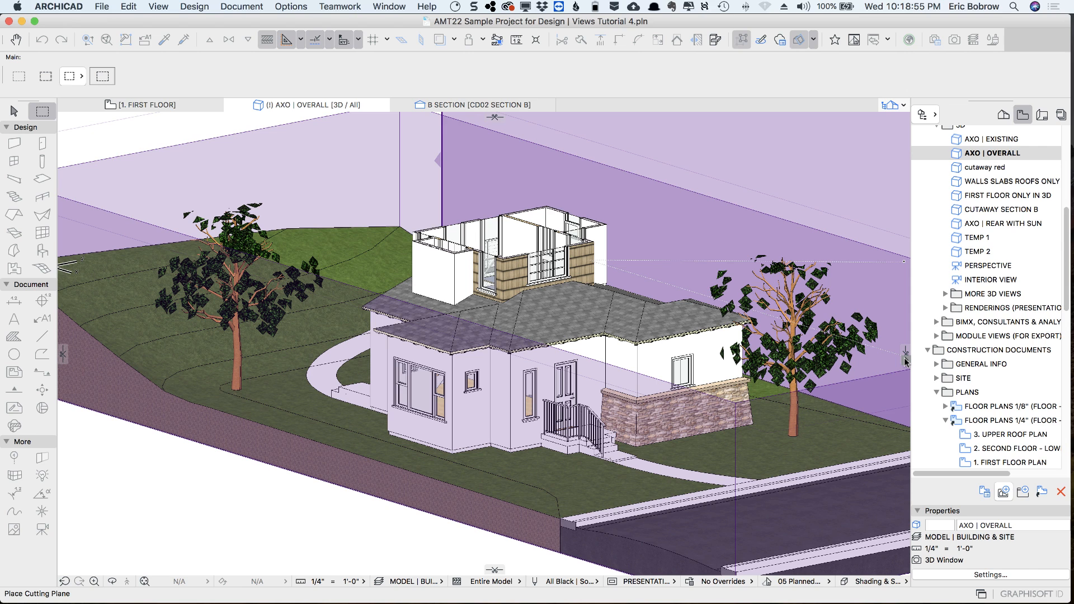
{"action": "key", "text": "Escape"}
Create a custom cutting plane on the wall surface beside the window above the stone base, move it about 2' inward, and finalize the cut
{"action": "left_click", "coordinate": [906, 364]}
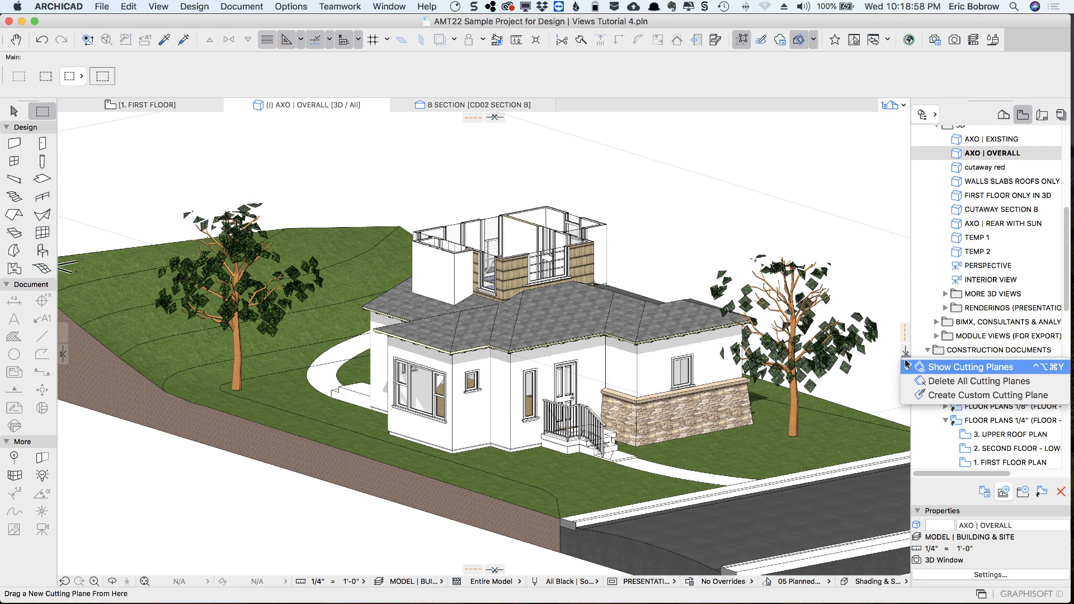
{"action": "left_click", "coordinate": [931, 395]}
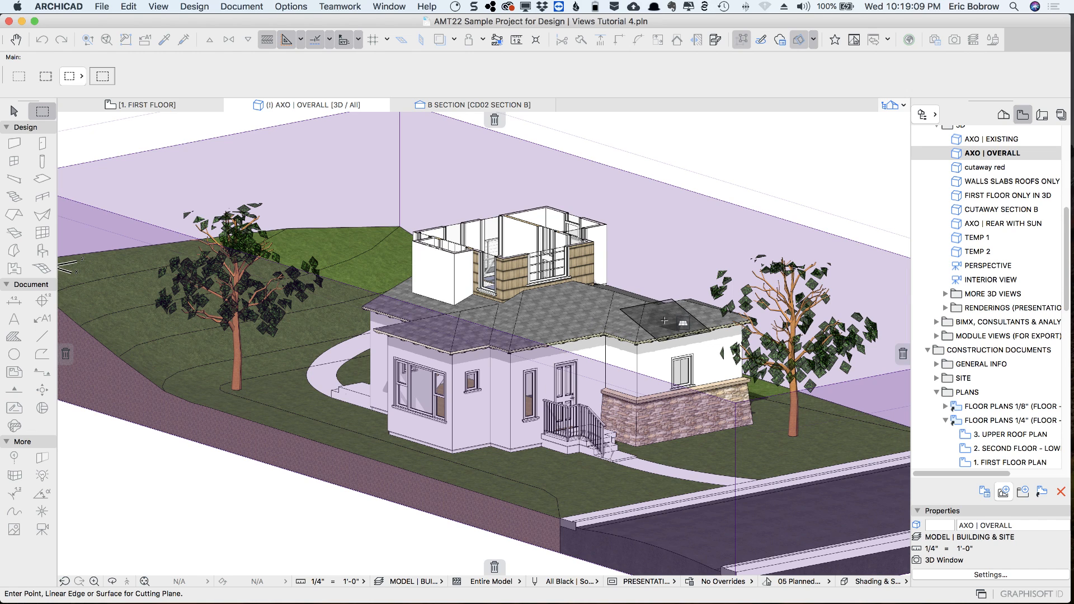
{"action": "left_click", "coordinate": [654, 365]}
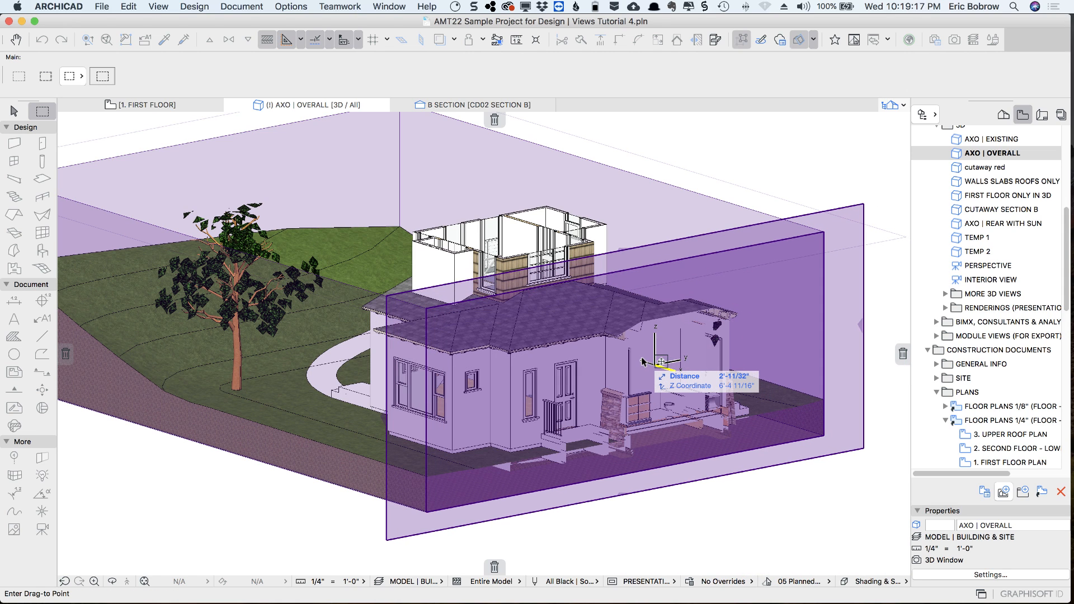
{"action": "left_click", "coordinate": [643, 362]}
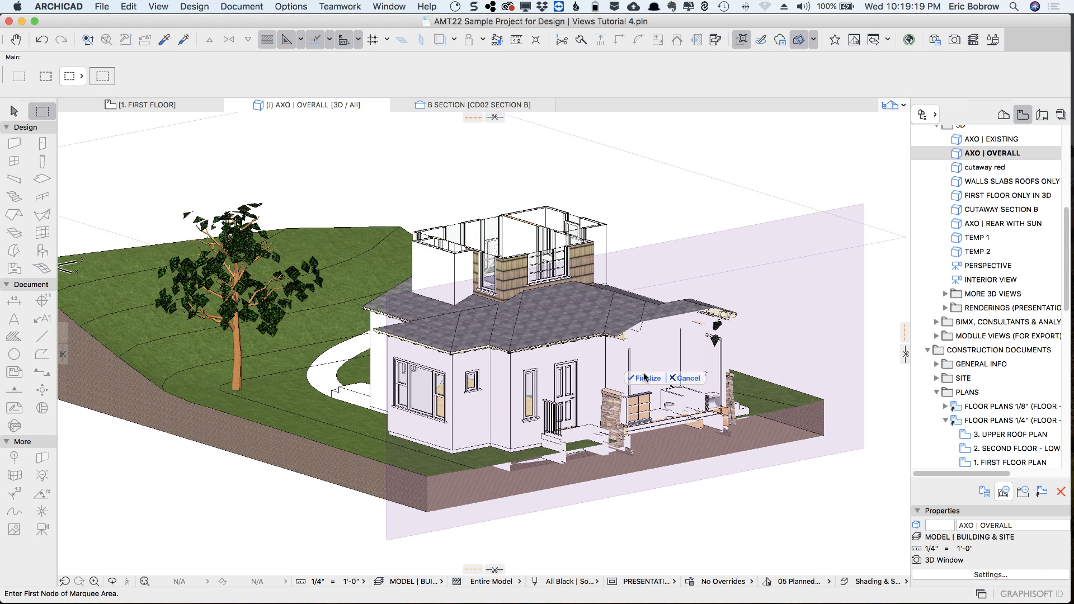
{"action": "left_click", "coordinate": [643, 379]}
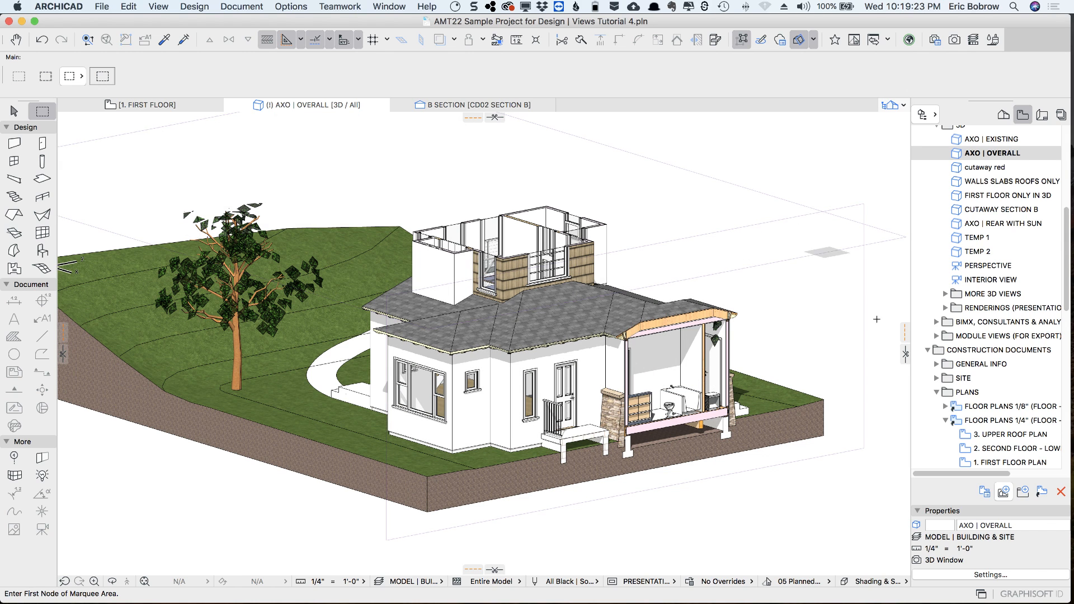
Hide the cutting planes and orbit the model to view the cutaway house from its cut corner
{"action": "left_click", "coordinate": [906, 360]}
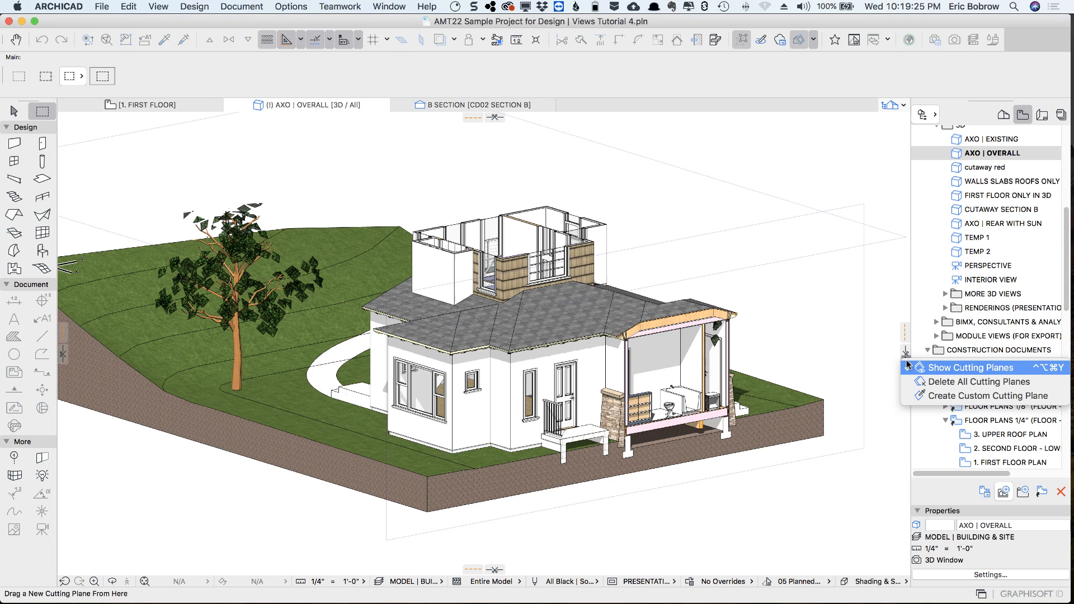
{"action": "left_click", "coordinate": [933, 368]}
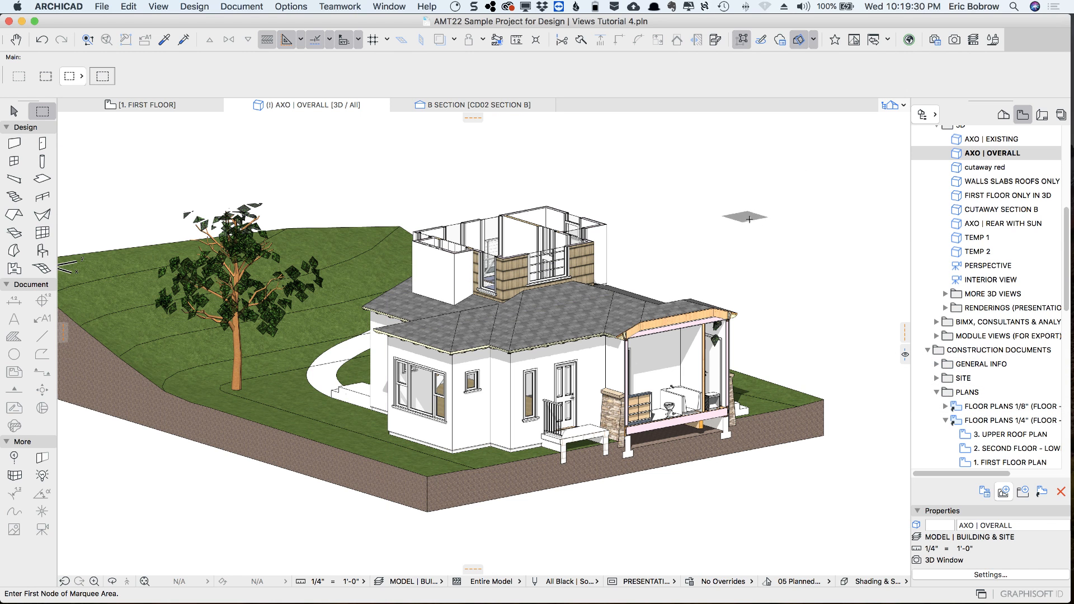
{"action": "middle_click_drag", "start_coordinate": [808, 245], "coordinate": [442, 347], "text": "shift"}
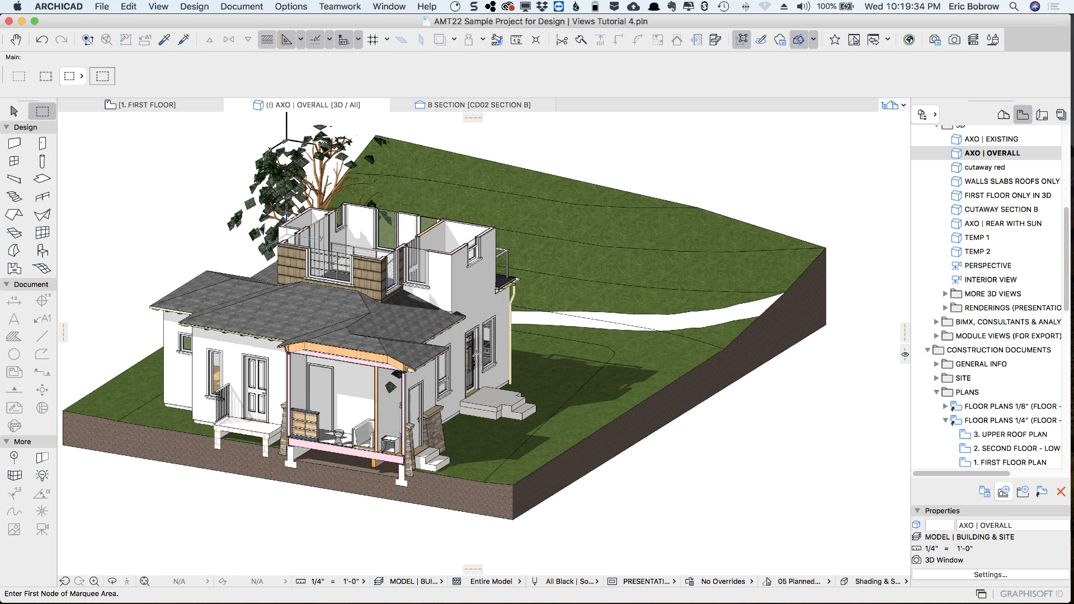